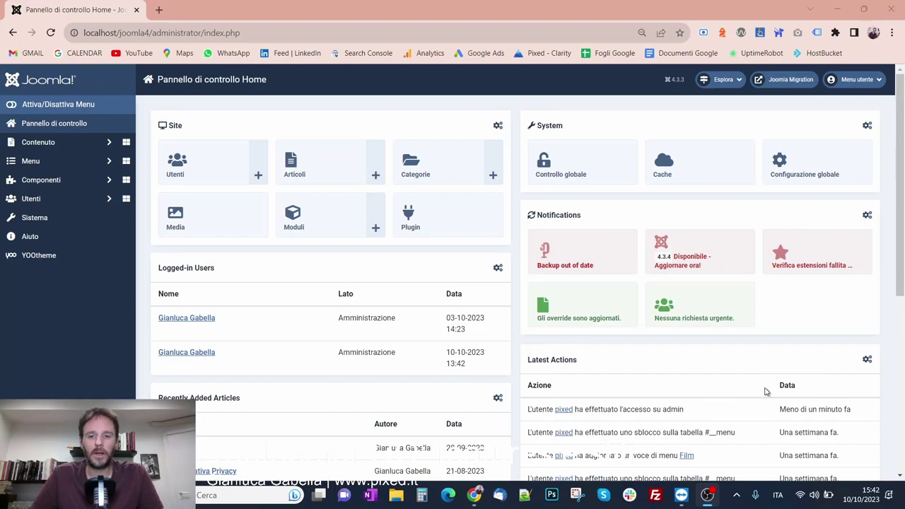
Launch the YOOtheme website builder from the Joomla dashboard sidebar
mouse_move(483, 500)
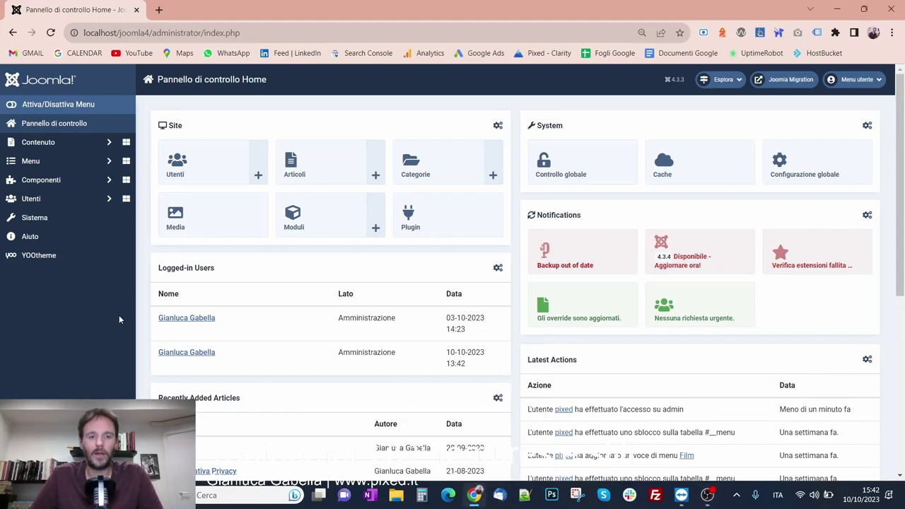
left_click(52, 259)
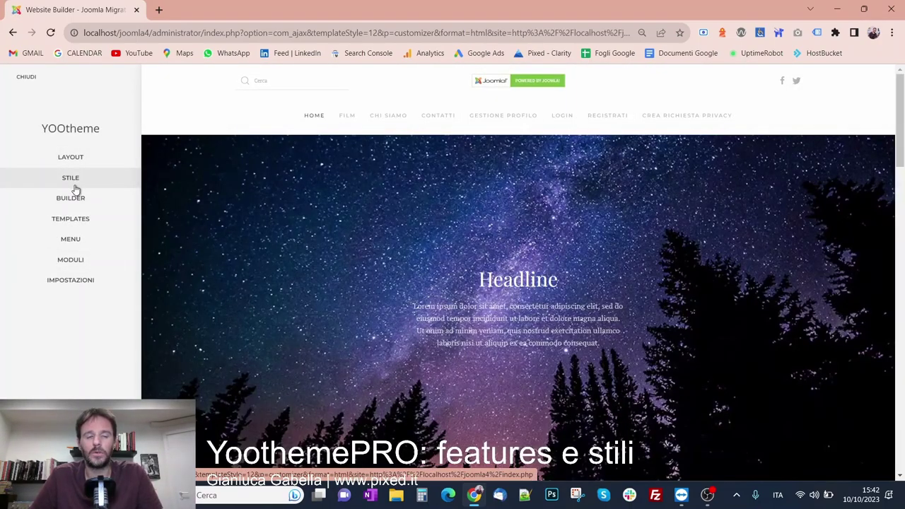
Open the Stile panel to show the Fuse style settings beside the site preview
left_click(73, 186)
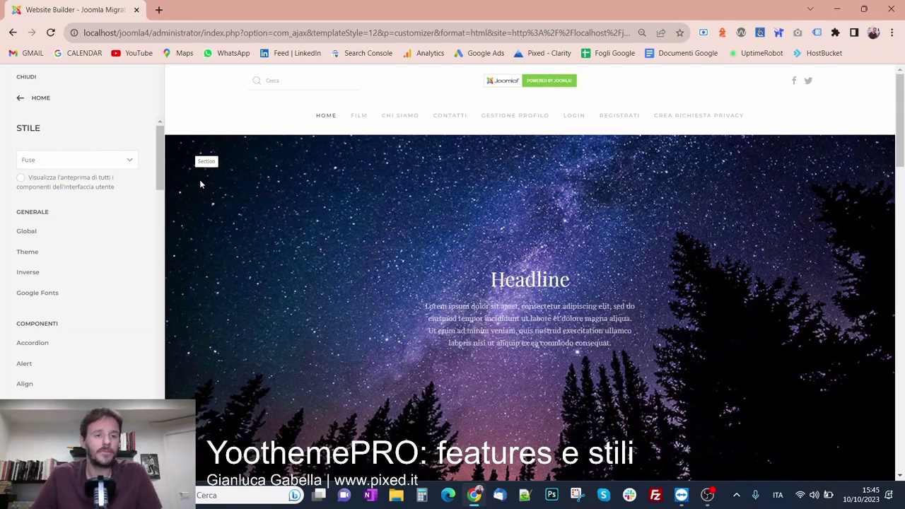
scroll(108, 261, "down", 3)
scroll(99, 273, "up", 3)
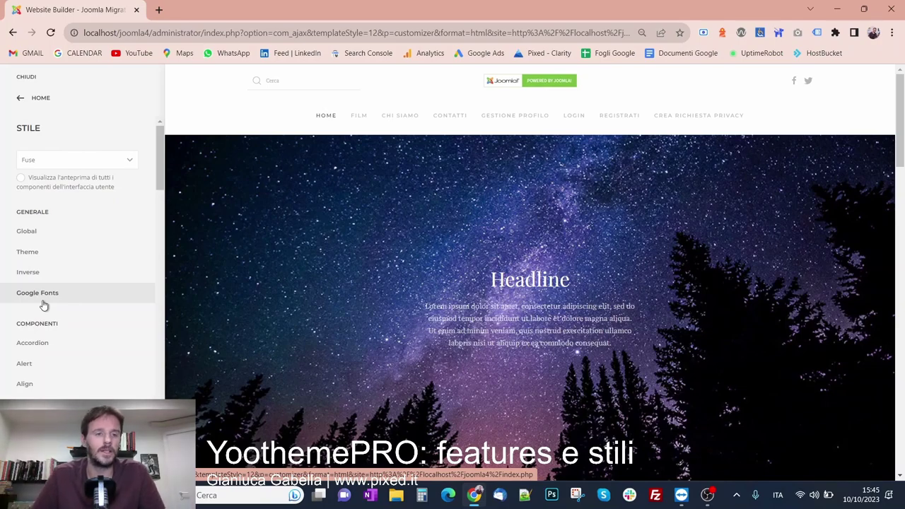
scroll(43, 304, "down", 2)
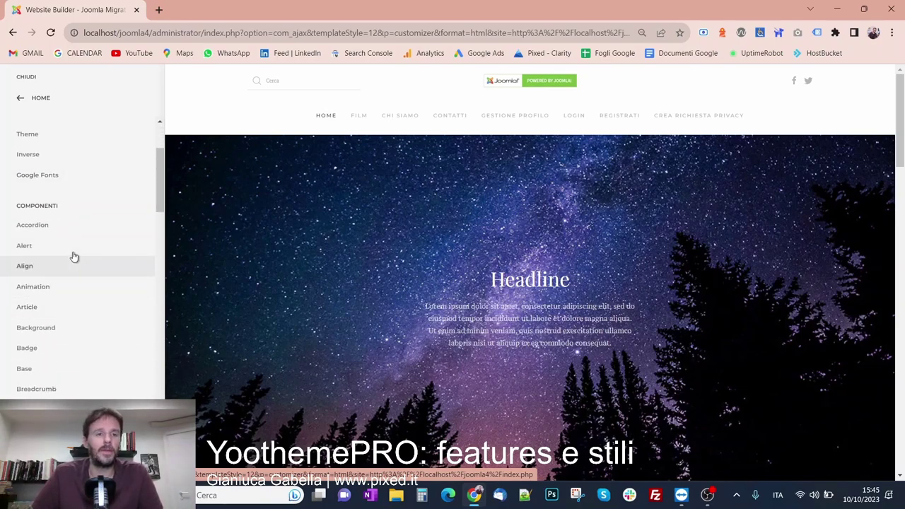
left_click(42, 235)
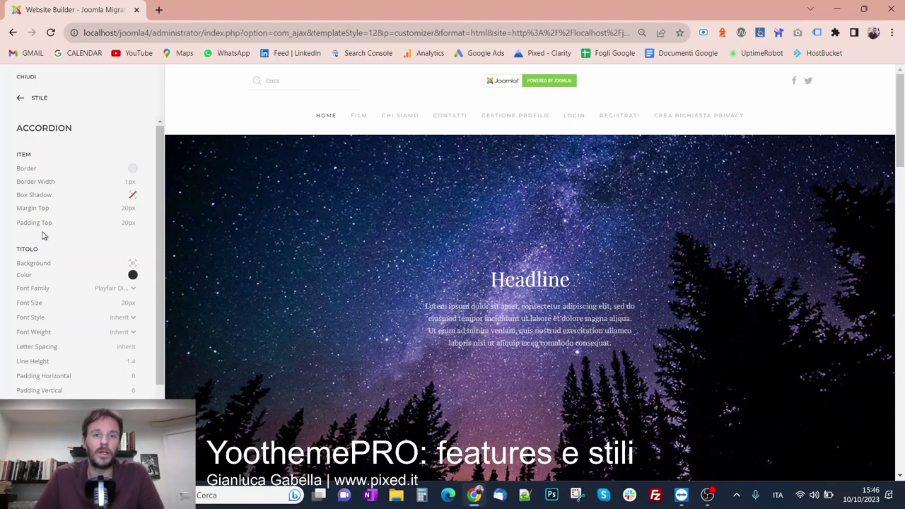
left_click(34, 99)
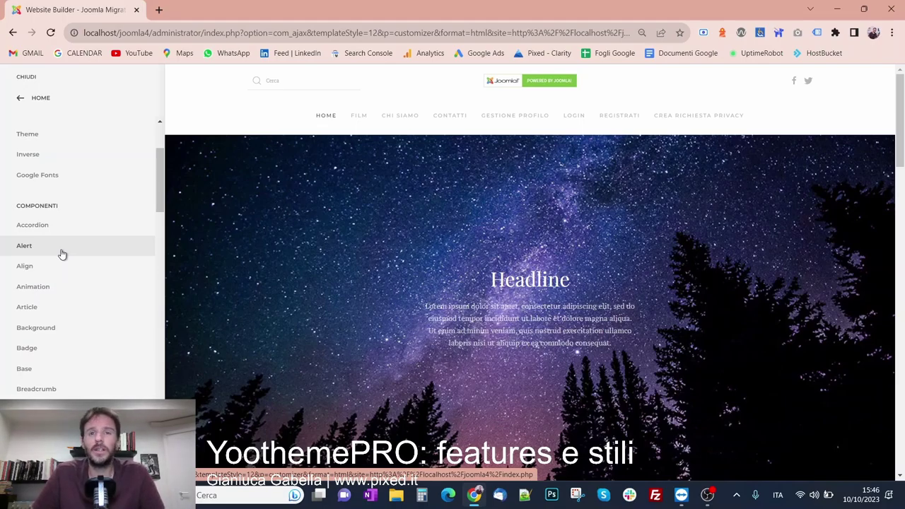
scroll(62, 255, "down", 1)
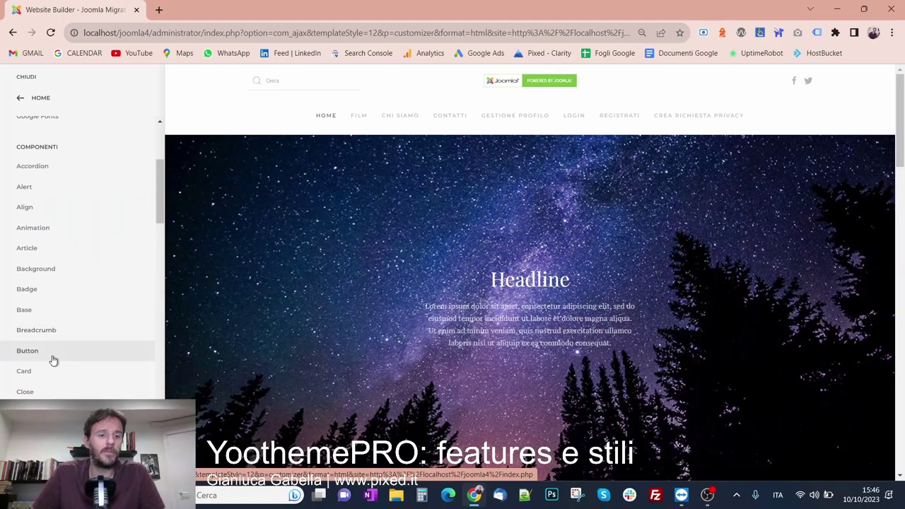
scroll(505, 341, "down", 5)
scroll(505, 341, "down", 10)
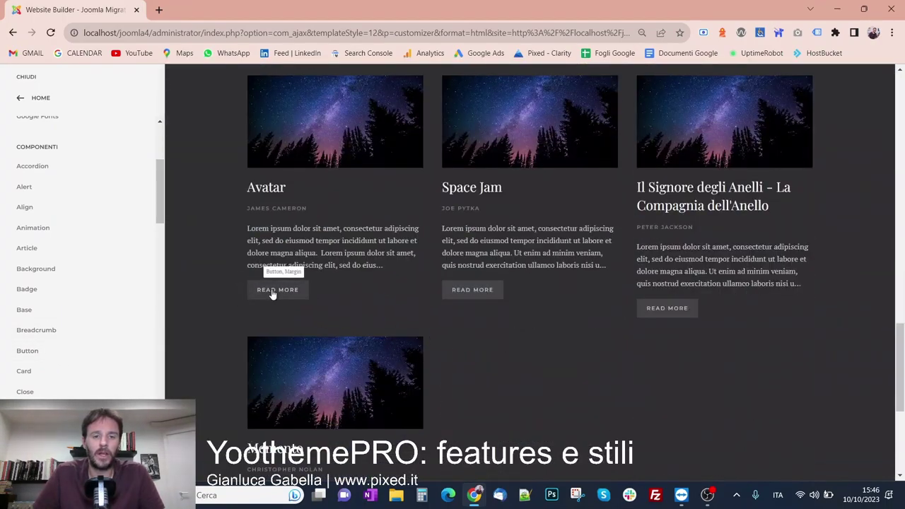
In the Button style settings, set font size to 20 and letter spacing to 0
left_click(272, 293)
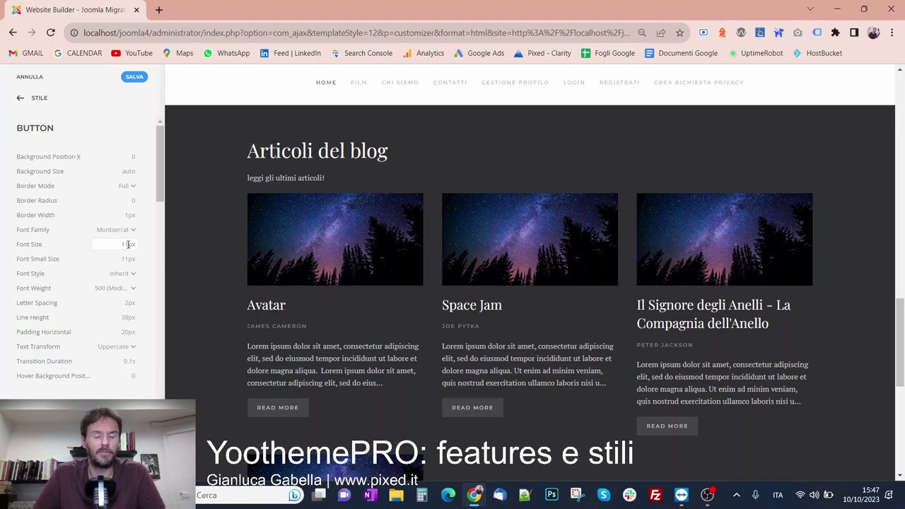
double_click(127, 243)
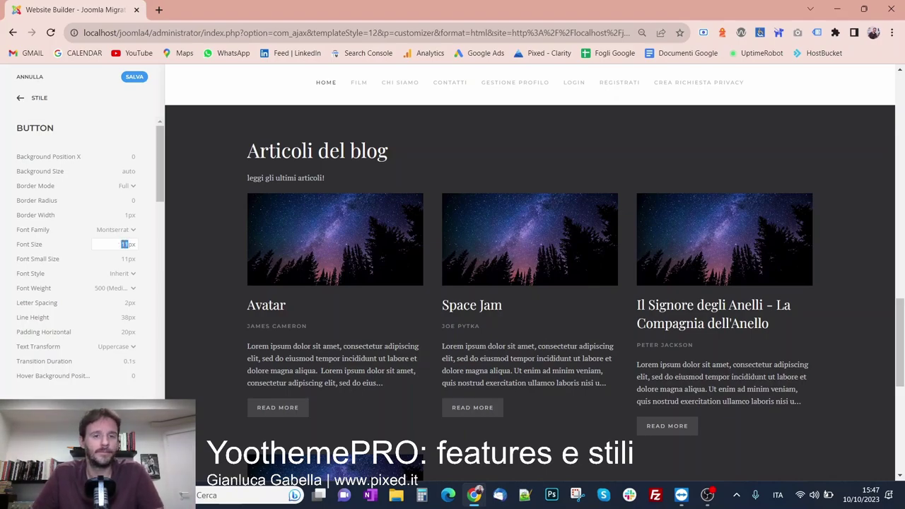
type("20")
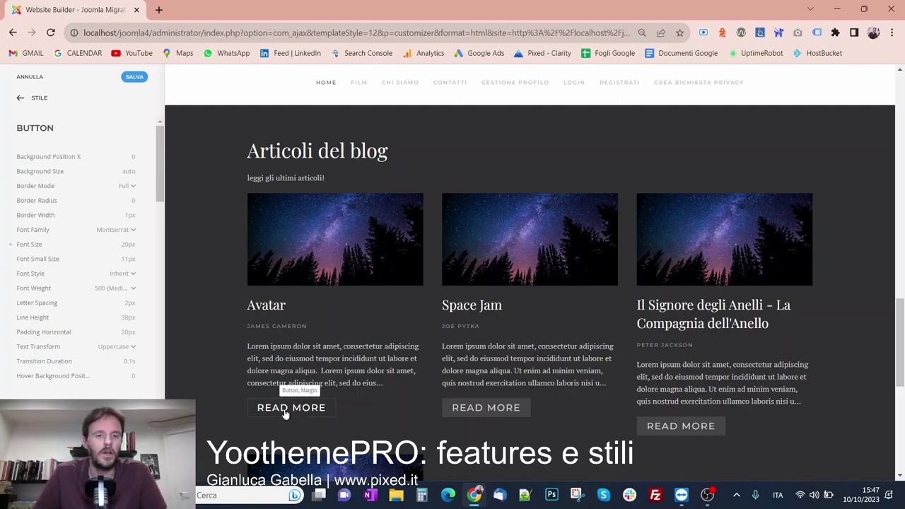
double_click(127, 303)
type("0")
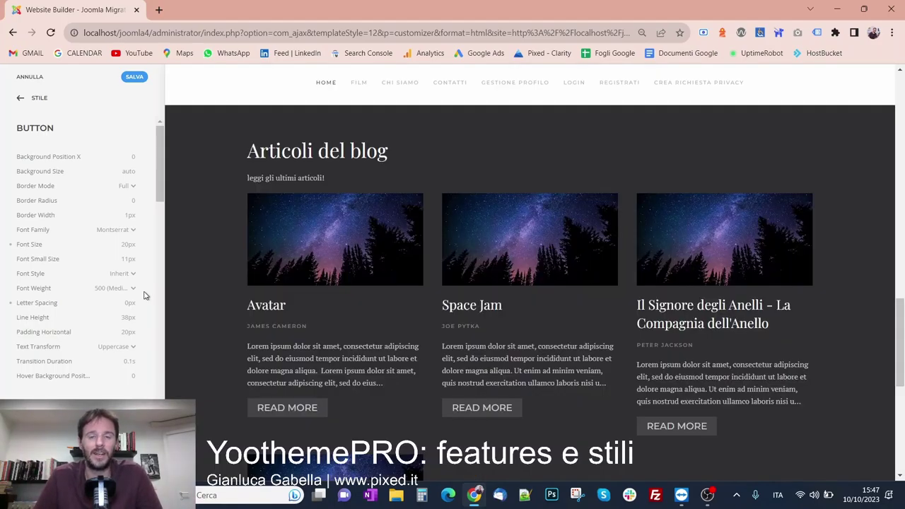
Change the button Text Transform to Lowercase
scroll(407, 408, "down", 4)
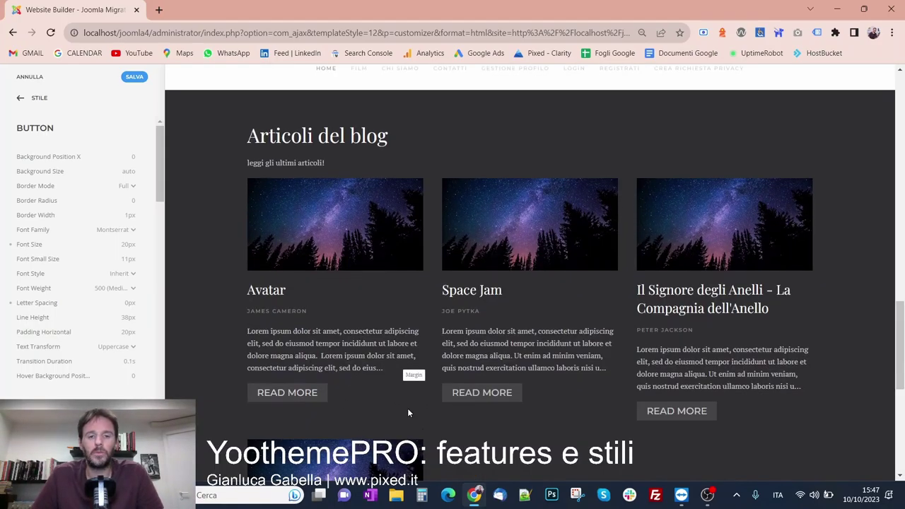
scroll(473, 404, "up", 2)
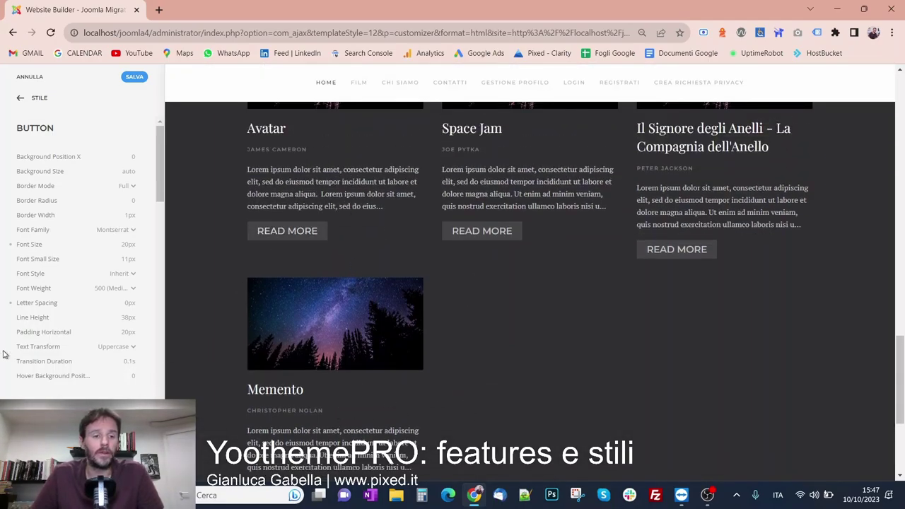
scroll(63, 311, "down", 5)
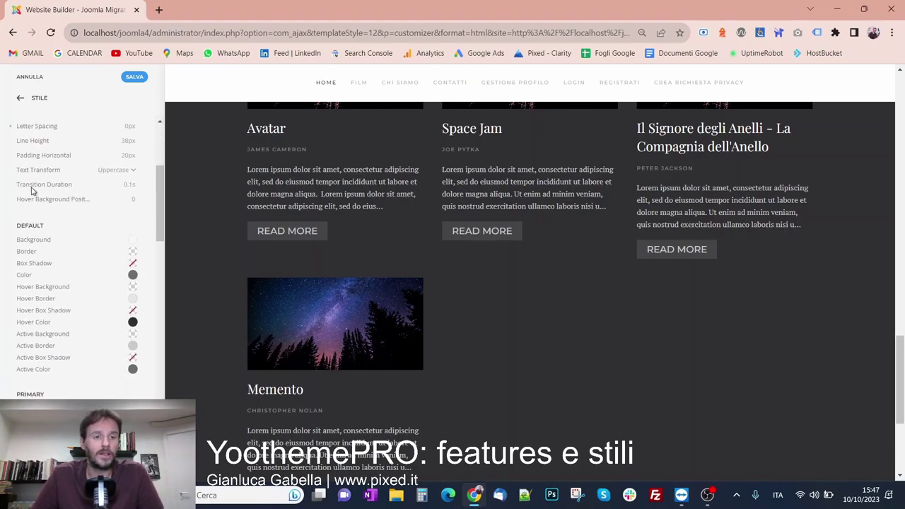
left_click_drag(16, 170, 62, 170)
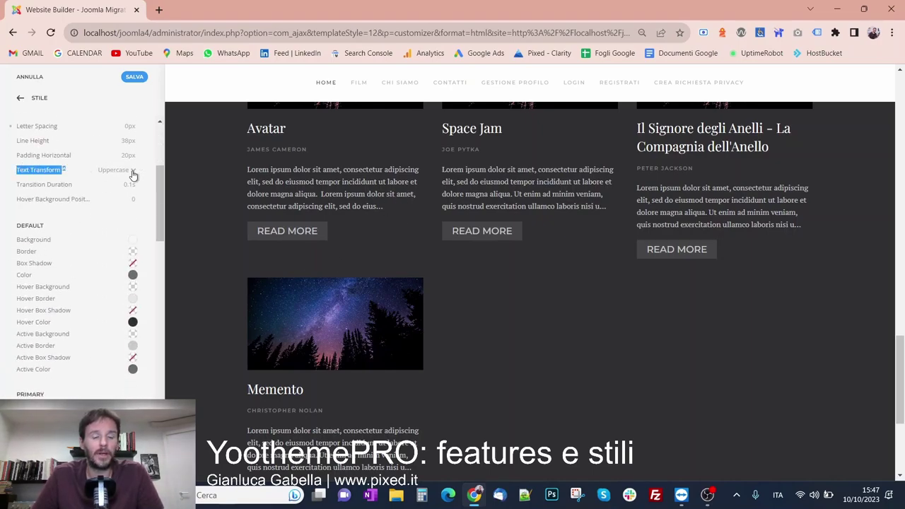
scroll(130, 212, "up", 2)
left_click(131, 227)
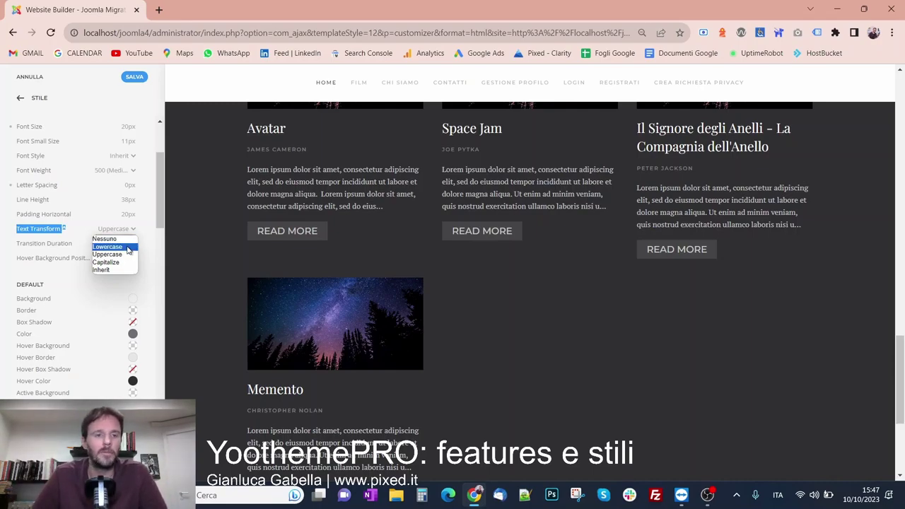
left_click(127, 247)
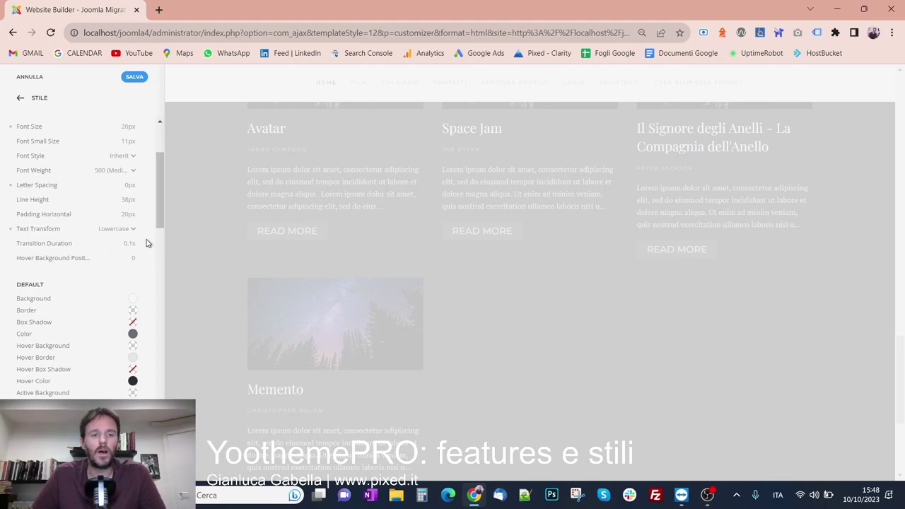
scroll(147, 244, "up", 1)
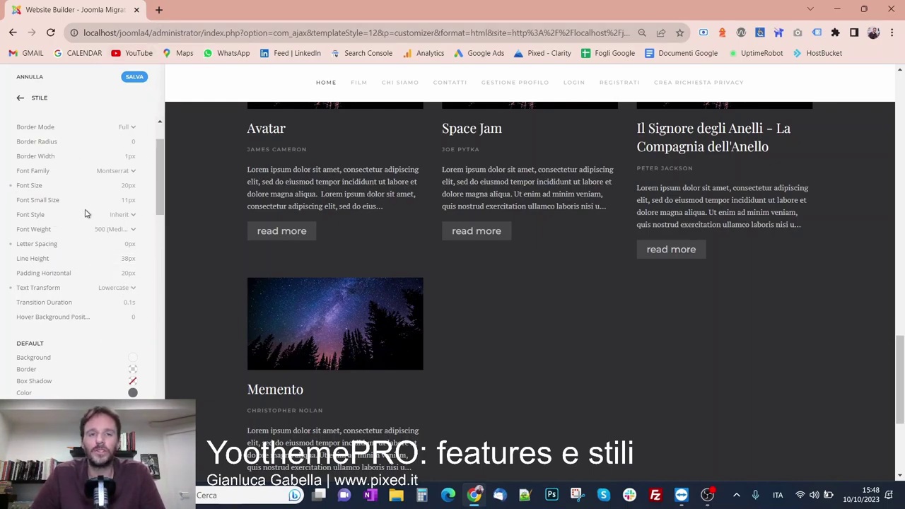
scroll(109, 171, "up", 1)
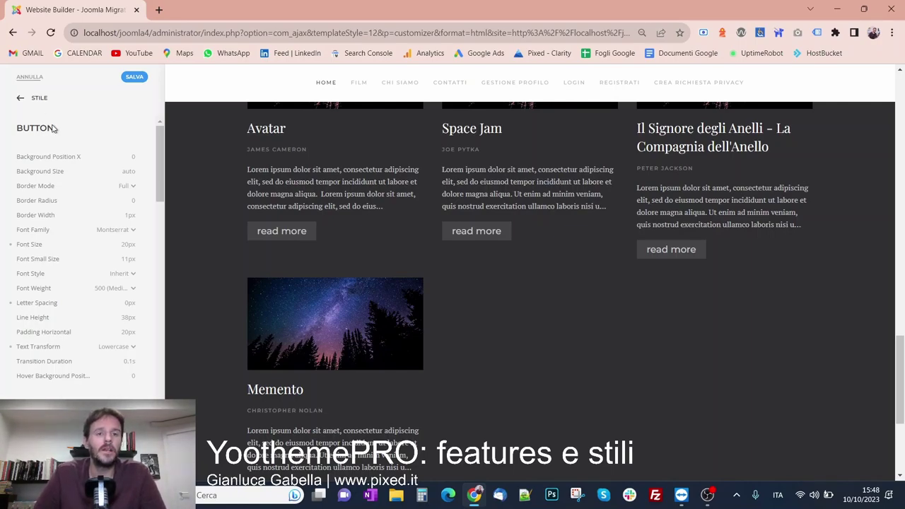
Save the Button style, review its letter spacing and text transform, and return to the component list
left_click(140, 79)
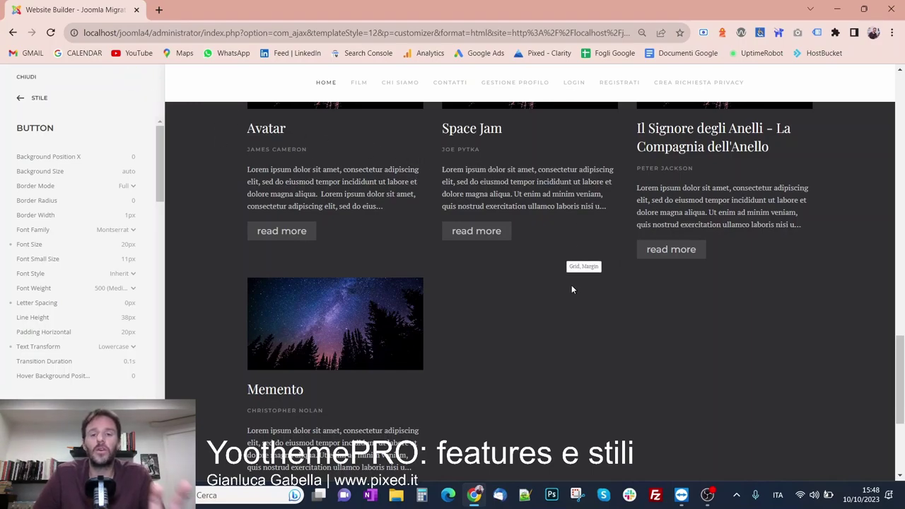
scroll(571, 283, "up", 3)
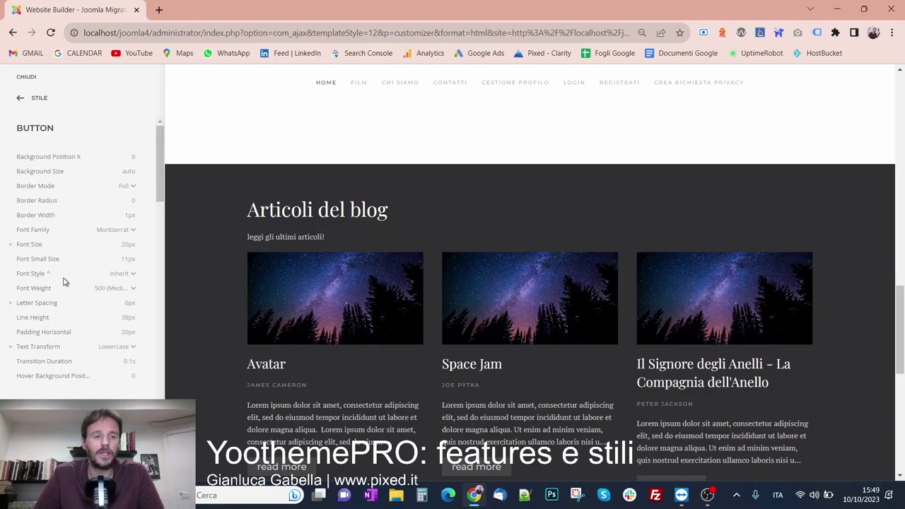
scroll(43, 297, "down", 3)
scroll(45, 212, "up", 2)
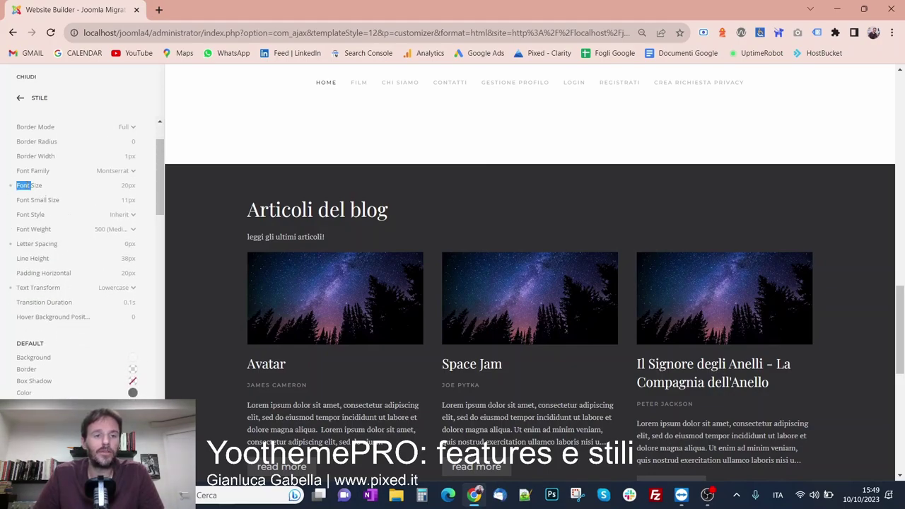
triple_click(23, 244)
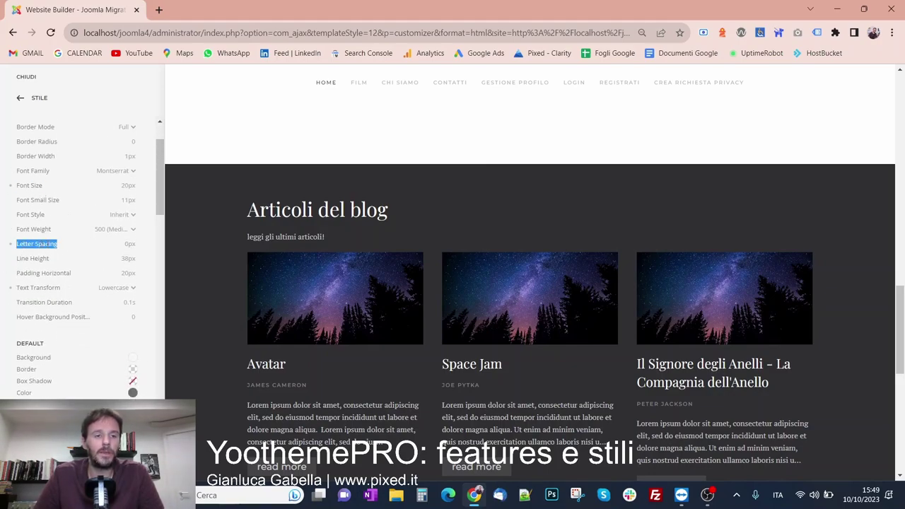
triple_click(22, 287)
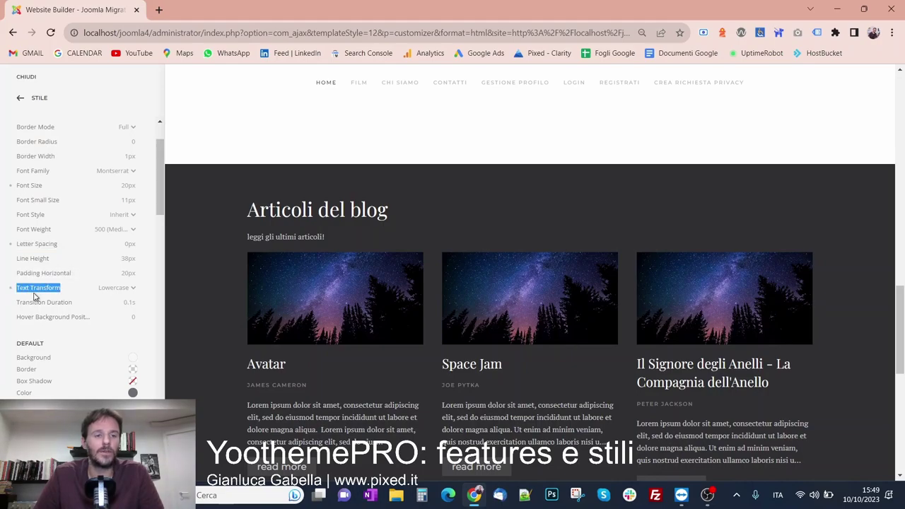
left_click(22, 98)
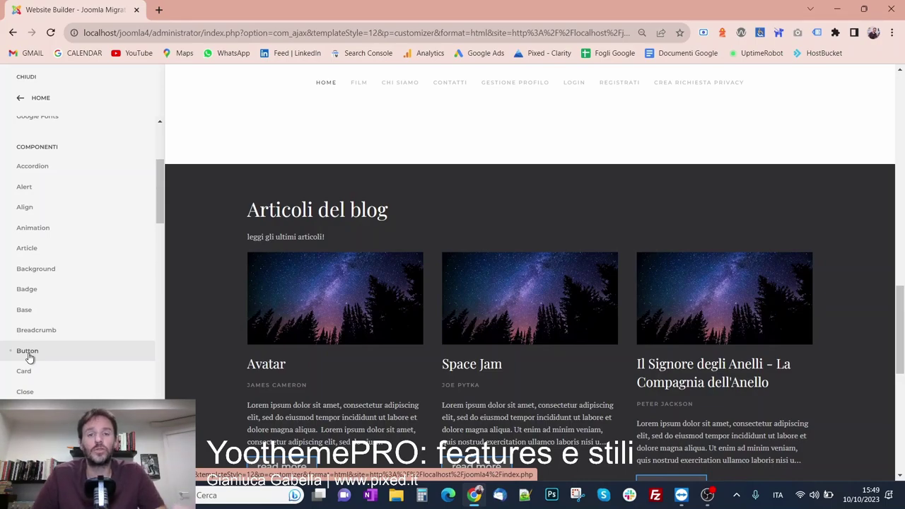
Reopen Button, reset and re-enter the font size, then save and go back to the list
left_click(28, 351)
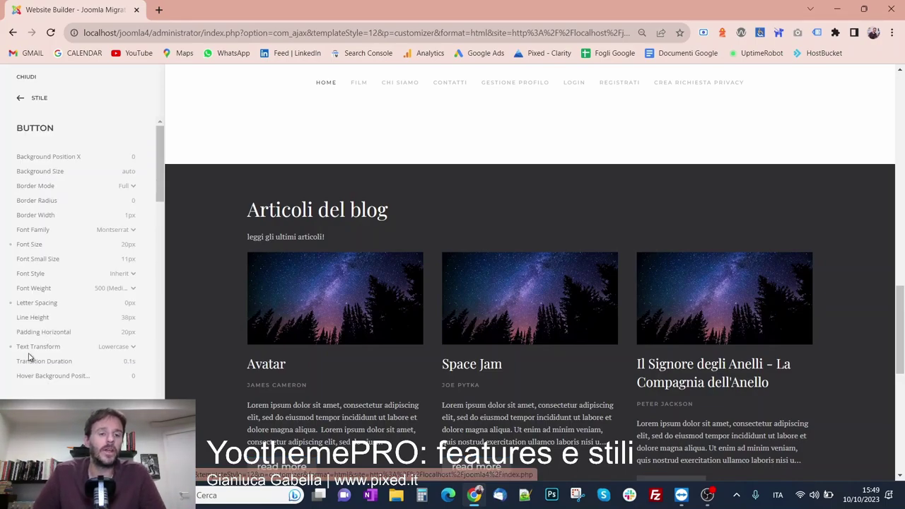
left_click(10, 245)
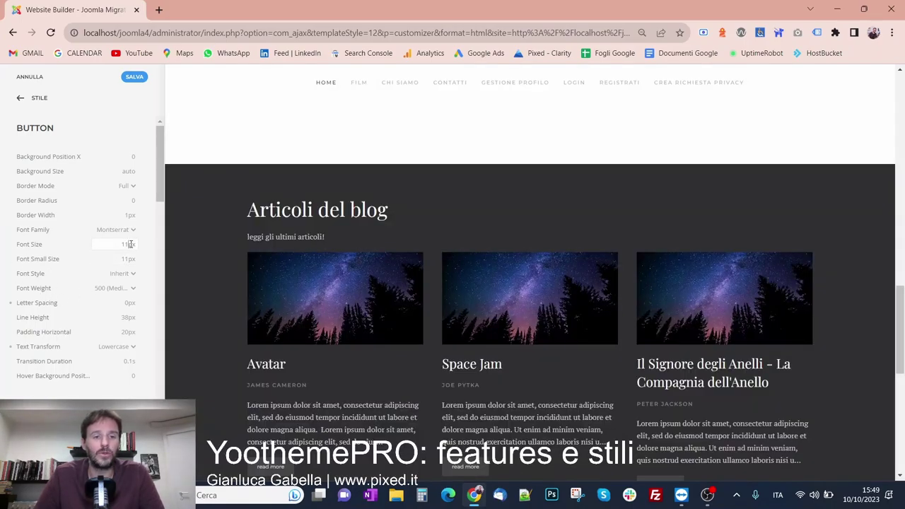
left_click(115, 246)
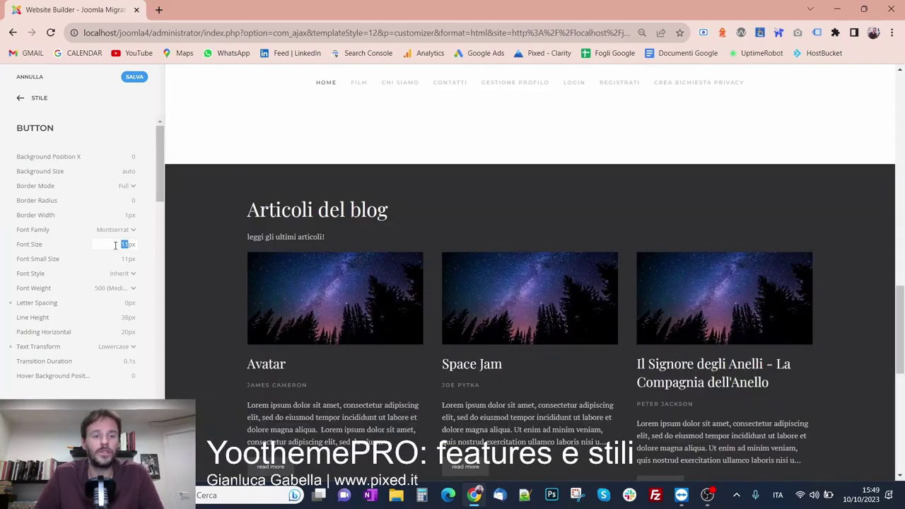
type("20")
left_click(131, 122)
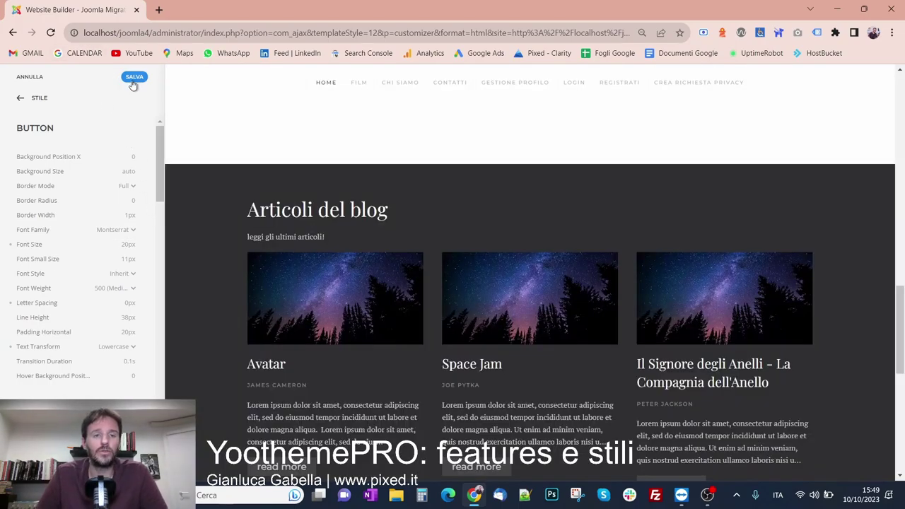
left_click(133, 79)
left_click(41, 98)
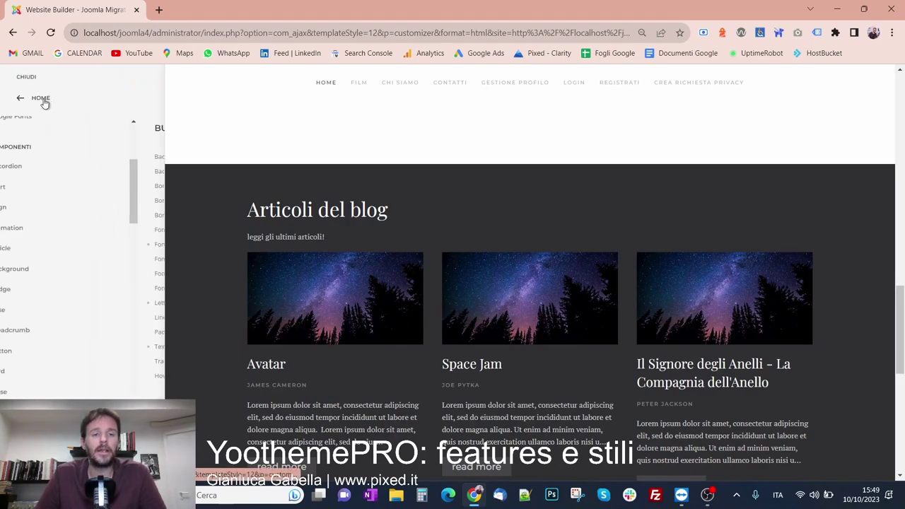
scroll(95, 300, "up", 3)
scroll(95, 304, "down", 2)
scroll(92, 305, "down", 2)
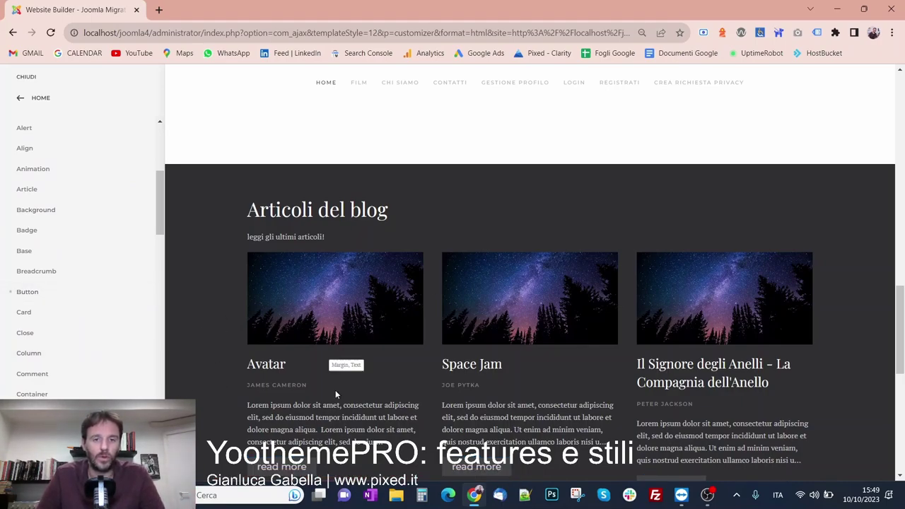
scroll(51, 343, "down", 2)
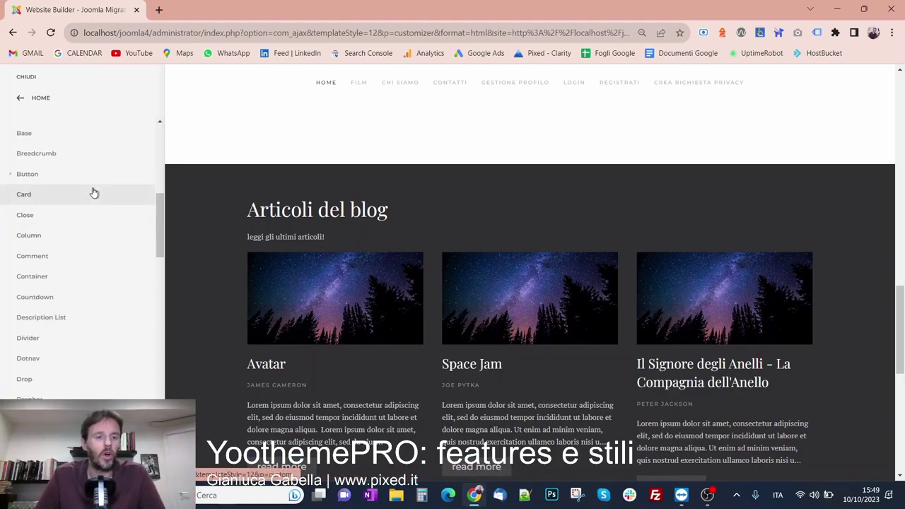
scroll(92, 191, "down", 1)
scroll(94, 191, "down", 2)
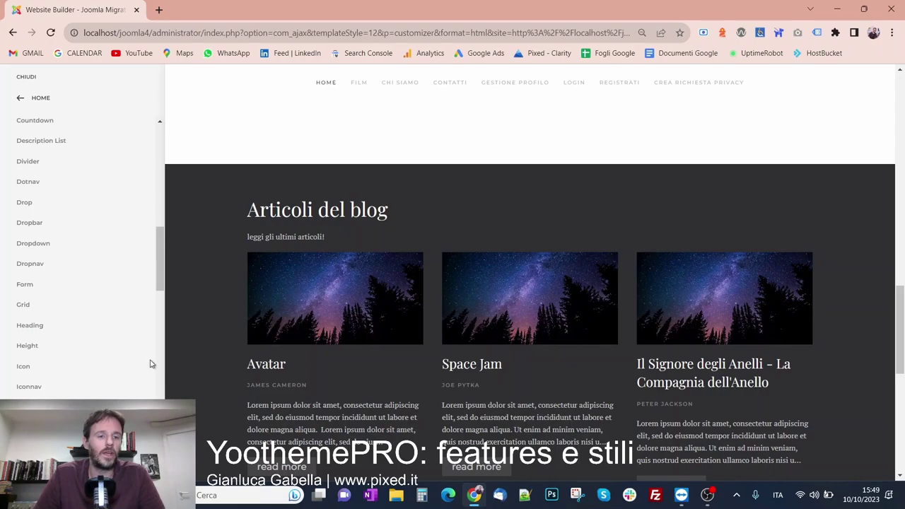
scroll(360, 347, "down", 5)
scroll(360, 349, "up", 10)
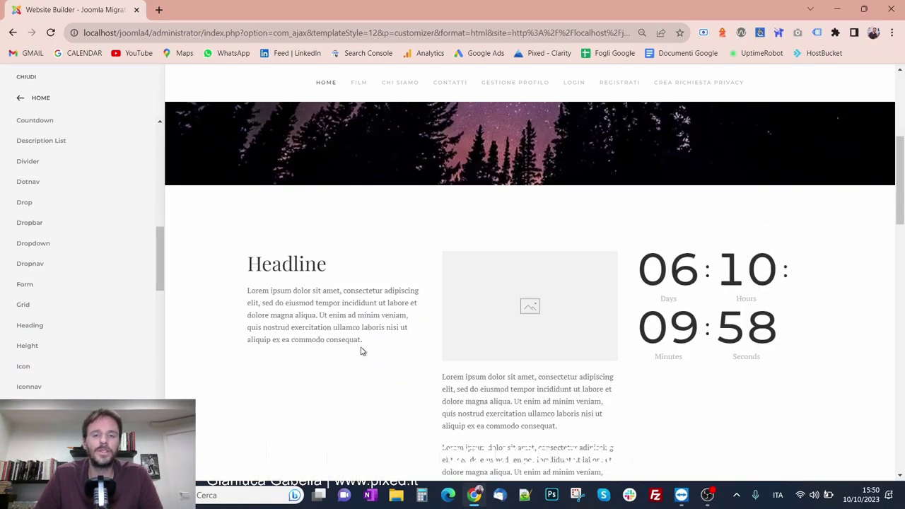
scroll(76, 320, "up", 6)
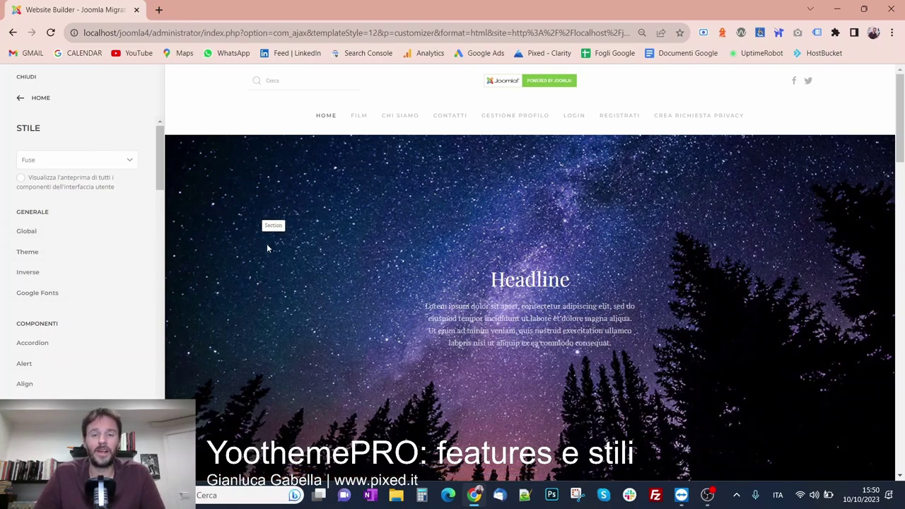
In Global Backgrounds, set the Primary Background colour to blue #0000FF
left_click(57, 237)
scroll(56, 240, "down", 3)
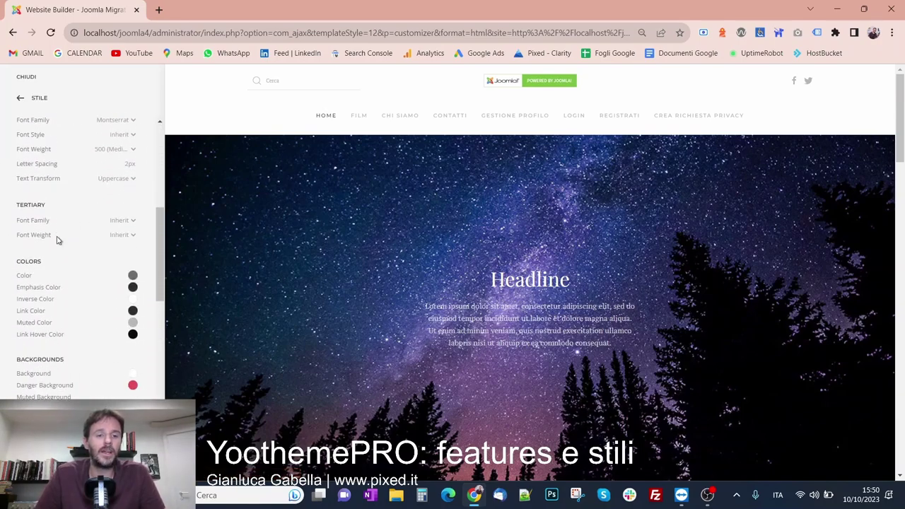
scroll(58, 240, "down", 1)
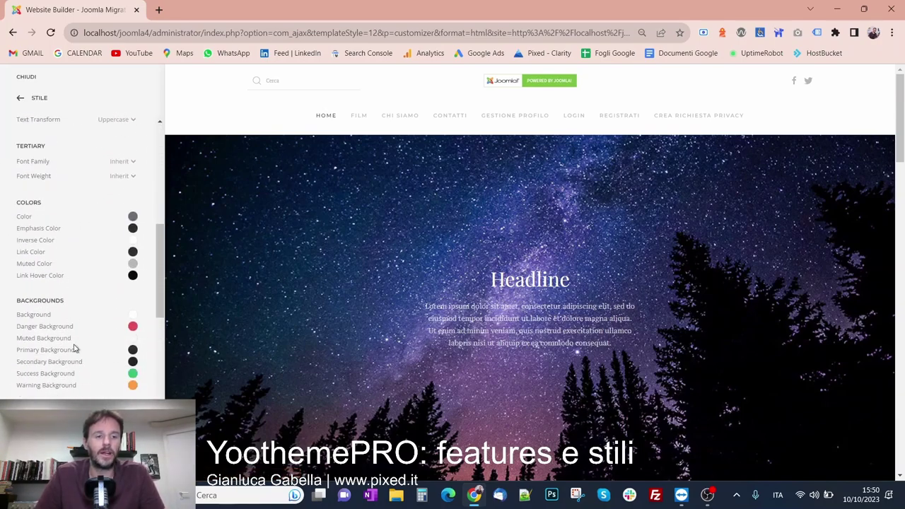
left_click_drag(17, 349, 56, 362)
left_click(62, 362)
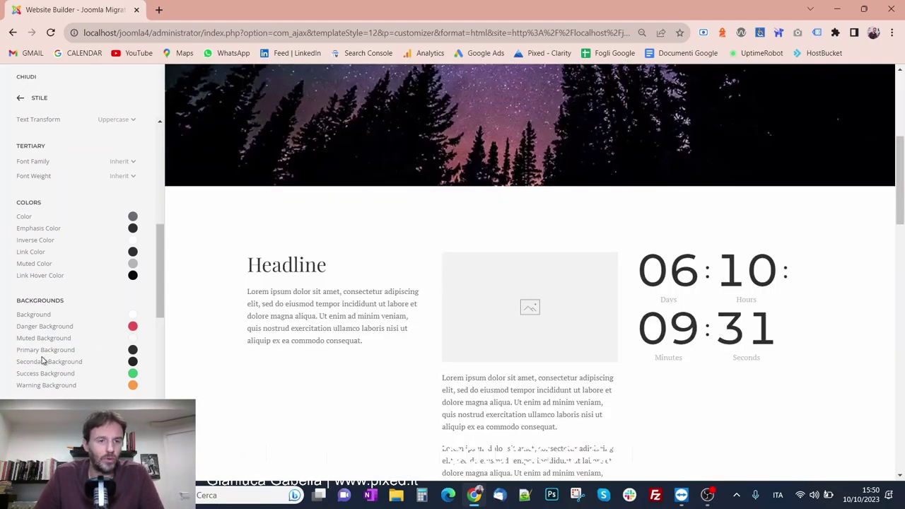
left_click(133, 356)
left_click_drag(124, 226, 168, 198)
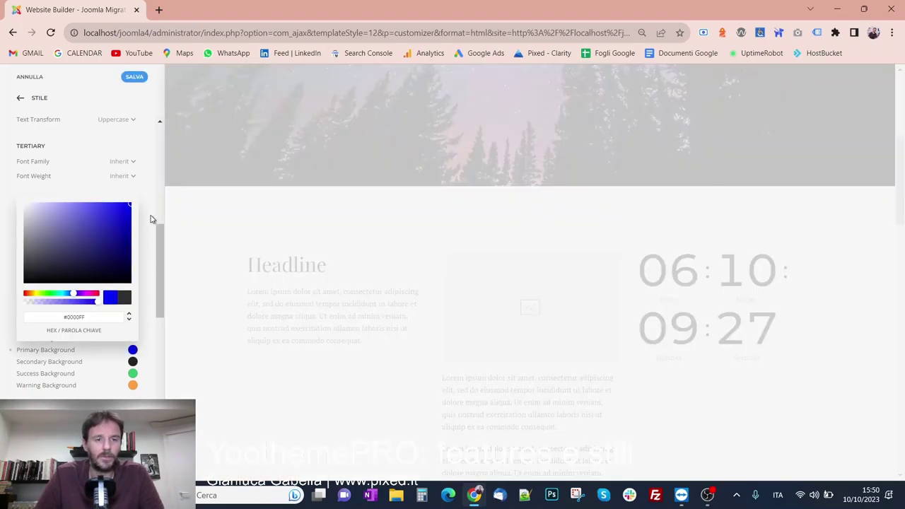
left_click(149, 279)
Set the Secondary Background colour to magenta #EC00FF
left_click(133, 361)
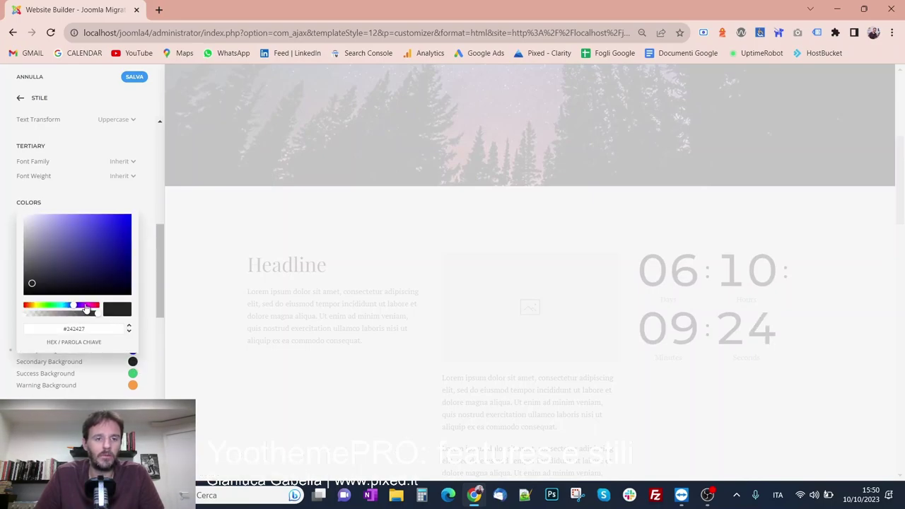
left_click(86, 307)
left_click_drag(92, 279, 144, 194)
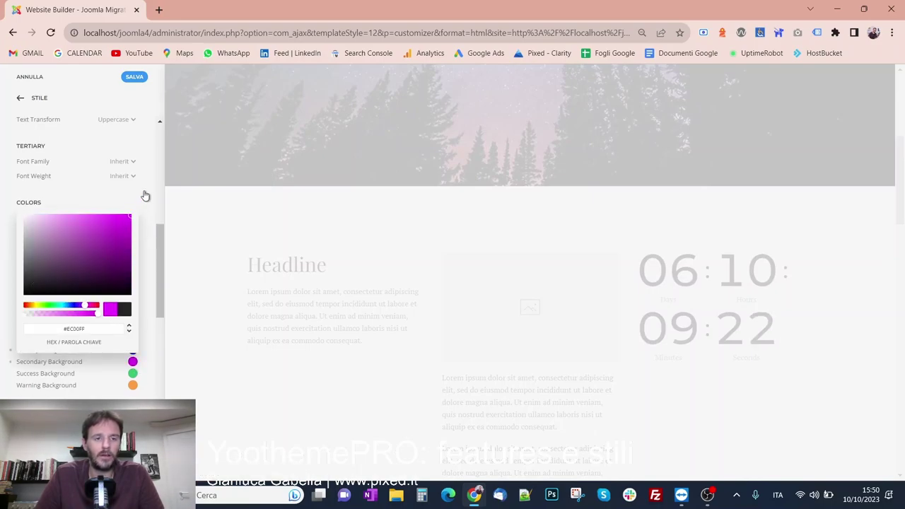
left_click(147, 265)
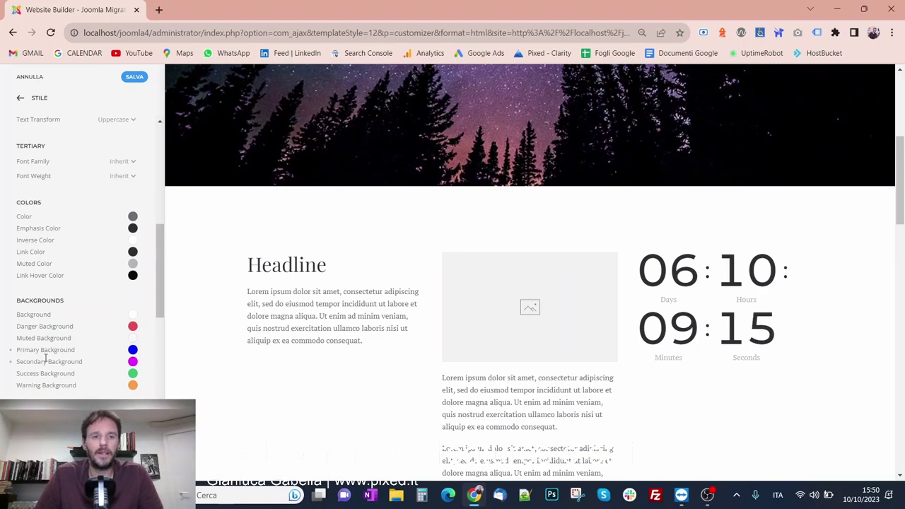
scroll(221, 236, "down", 8)
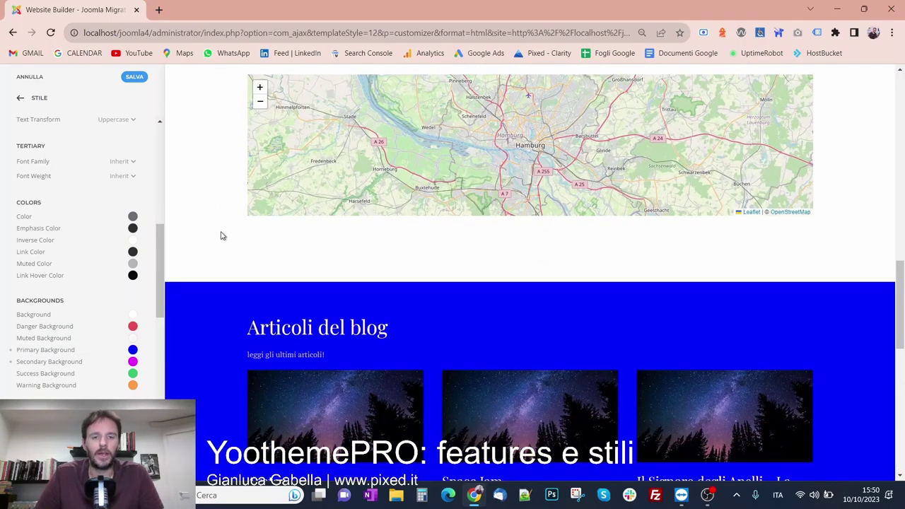
scroll(221, 236, "down", 3)
scroll(220, 235, "down", 5)
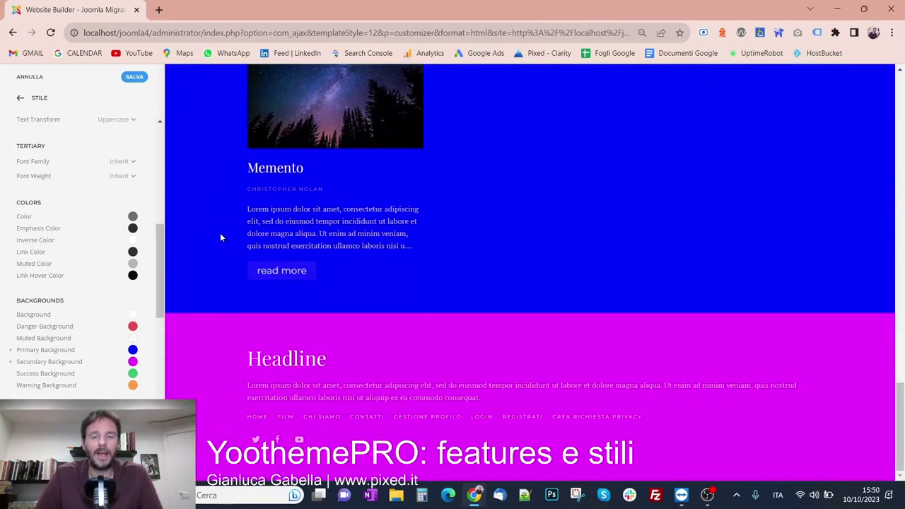
scroll(220, 238, "up", 5)
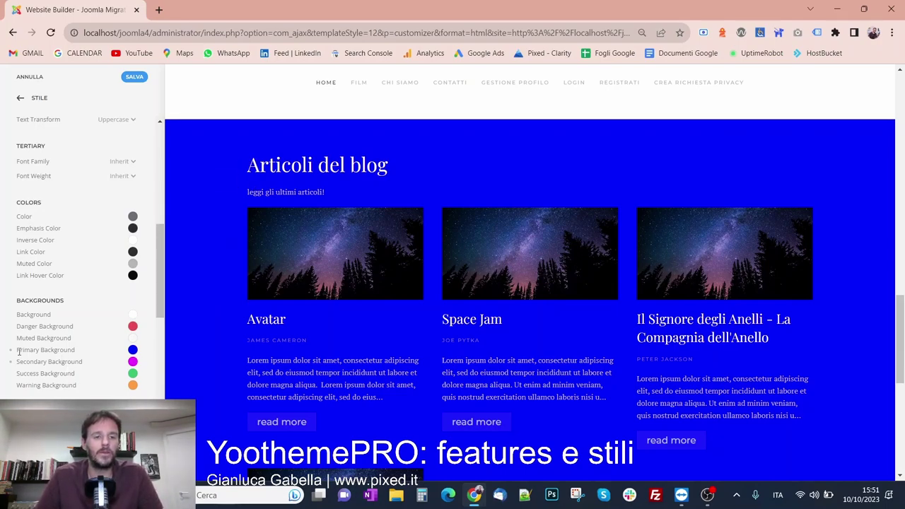
scroll(236, 287, "down", 6)
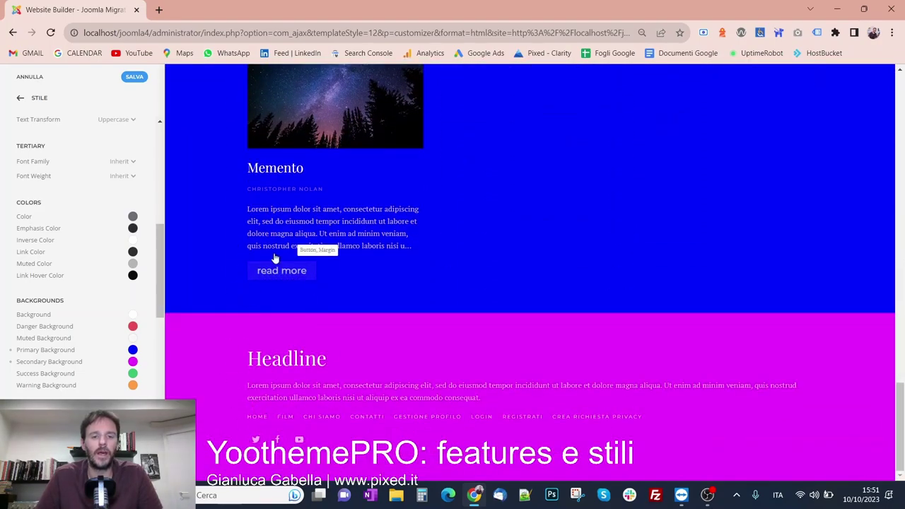
Save the background colours, then view the Button style's primary and secondary colour settings
left_click(131, 78)
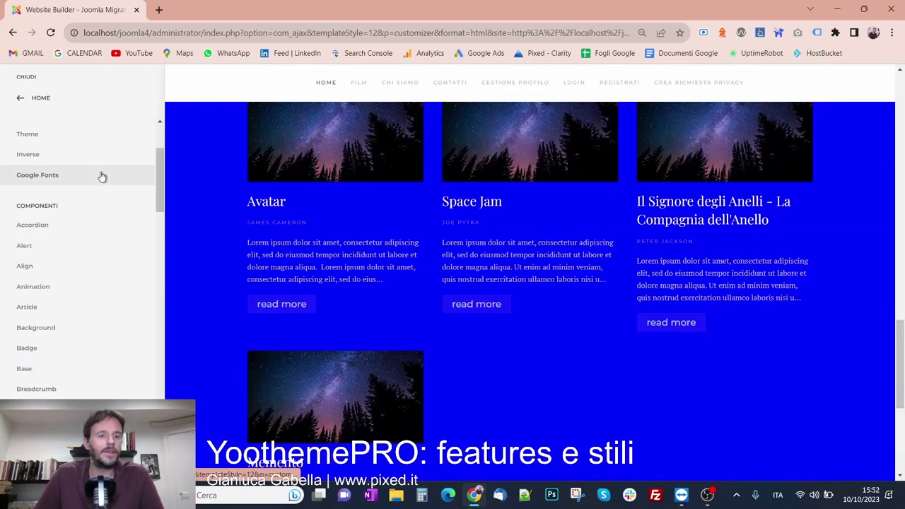
scroll(101, 176, "down", 1)
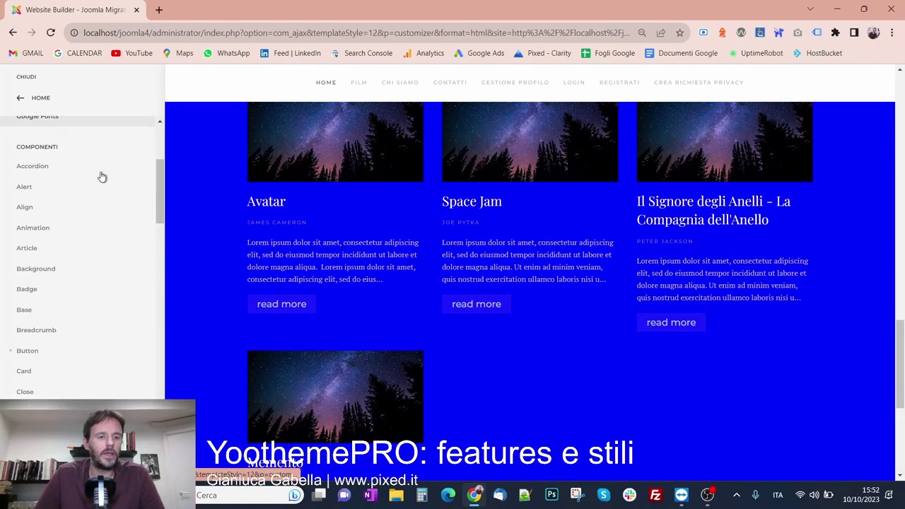
left_click(75, 354)
scroll(69, 264, "down", 1)
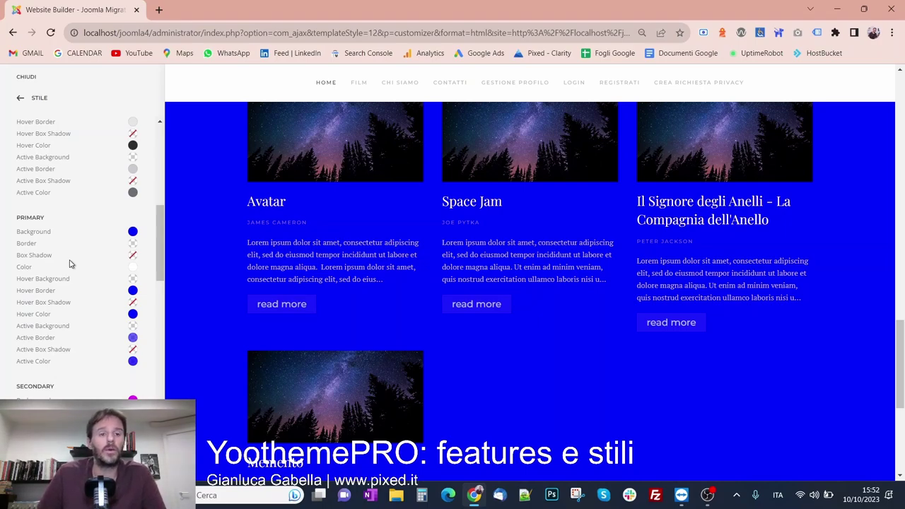
scroll(121, 265, "down", 2)
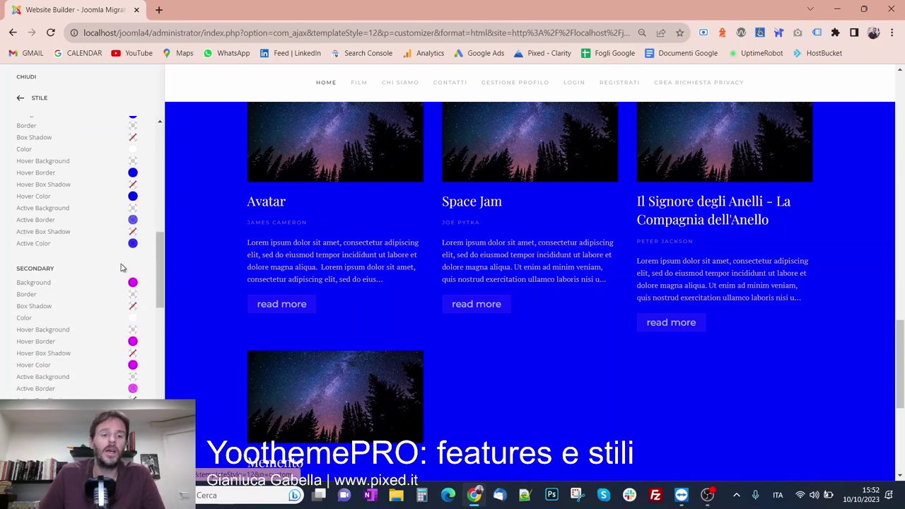
scroll(294, 431, "down", 4)
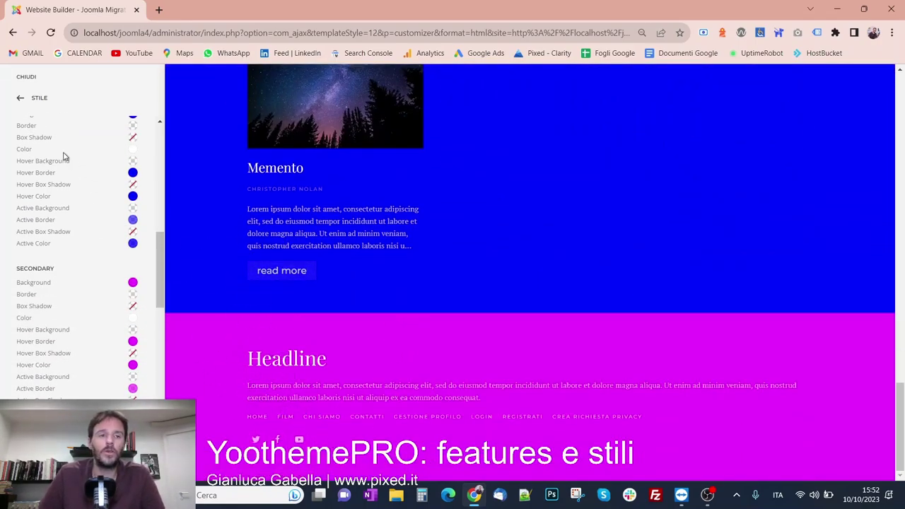
Open the Card style settings and scroll down to its PRIMARY and SECONDARY sections
left_click(36, 98)
scroll(64, 241, "up", 3)
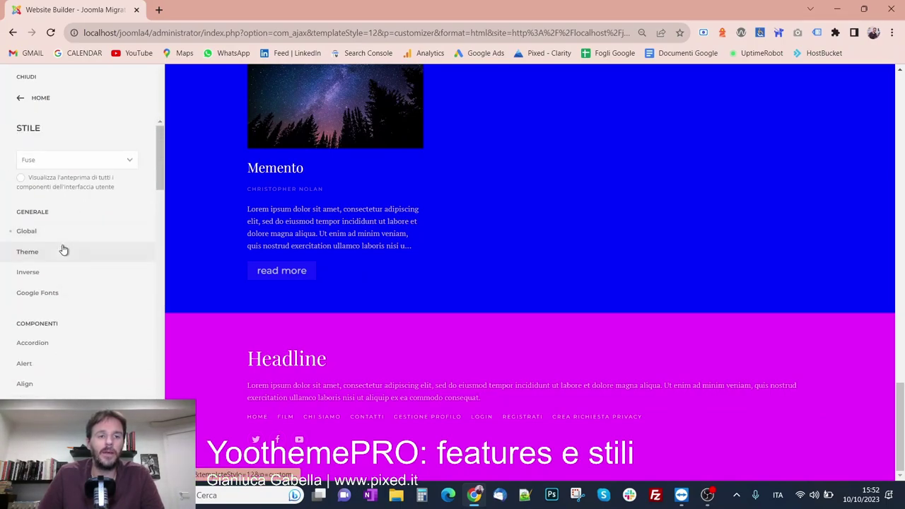
scroll(60, 244, "down", 1)
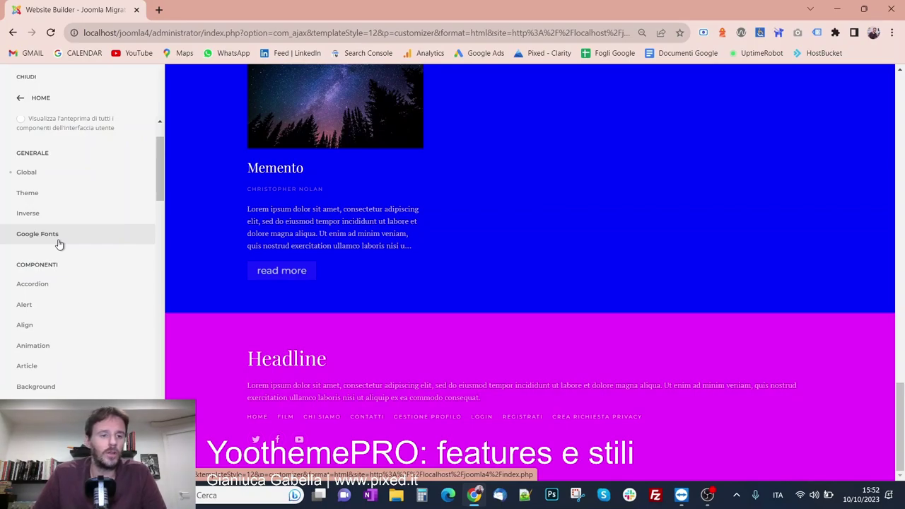
scroll(60, 243, "down", 2)
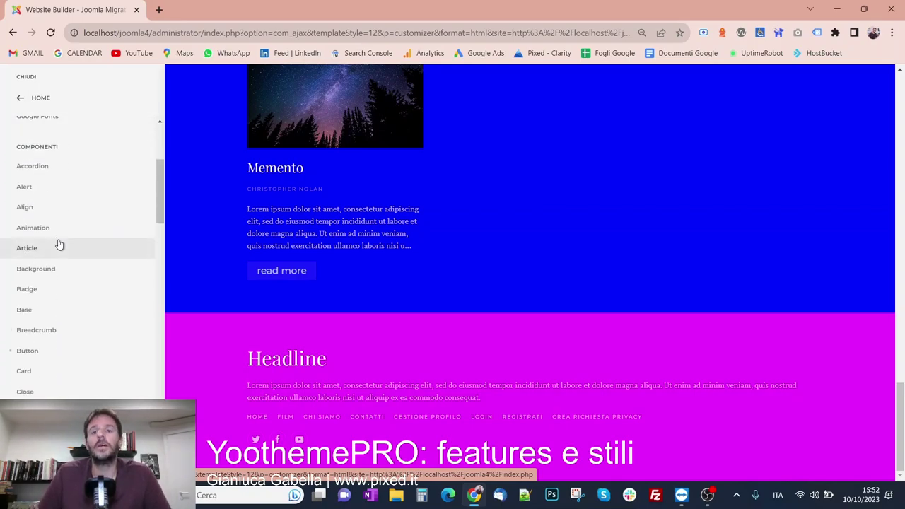
left_click(46, 370)
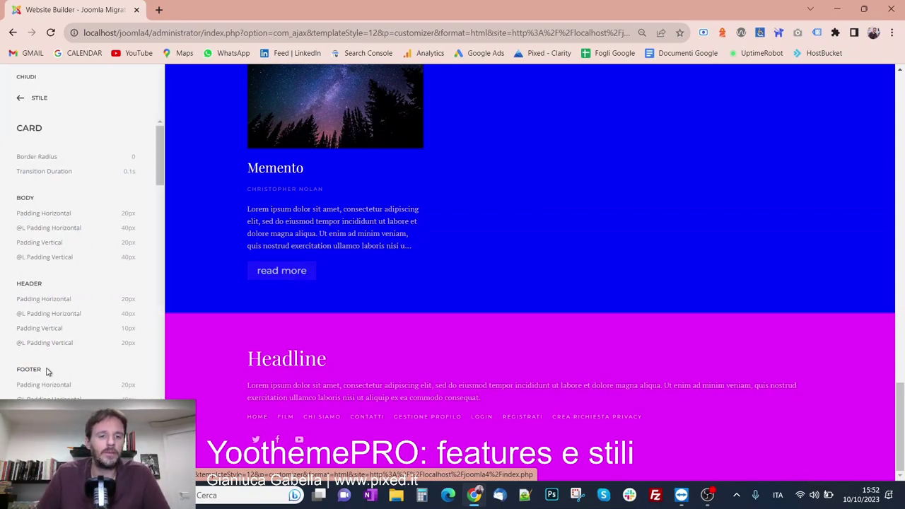
scroll(49, 340, "down", 5)
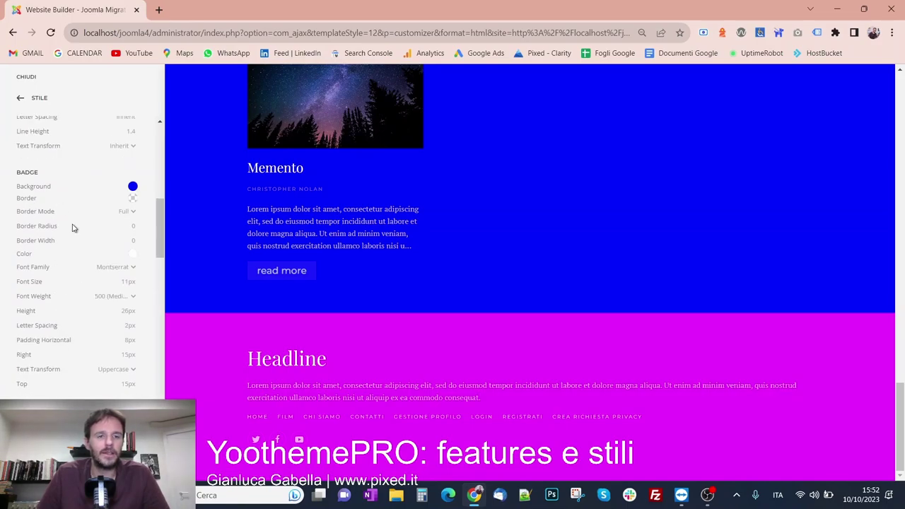
scroll(72, 227, "down", 5)
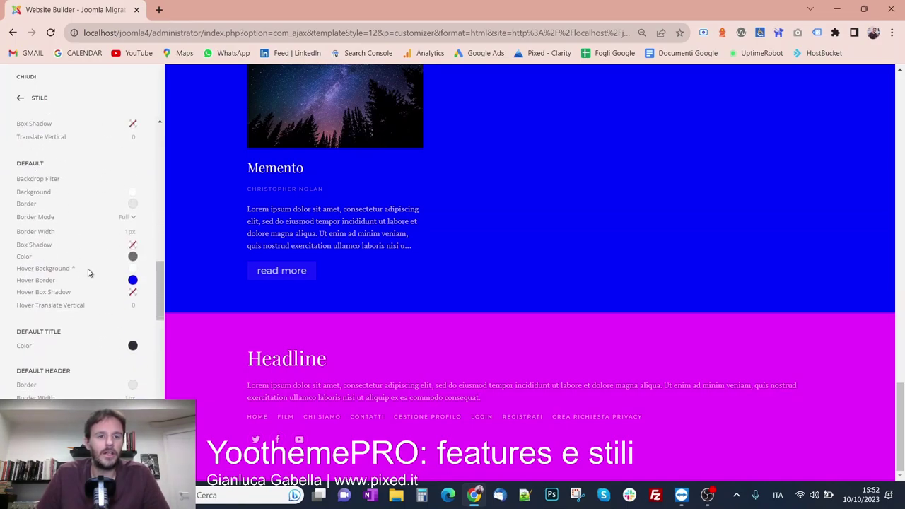
scroll(97, 281, "down", 3)
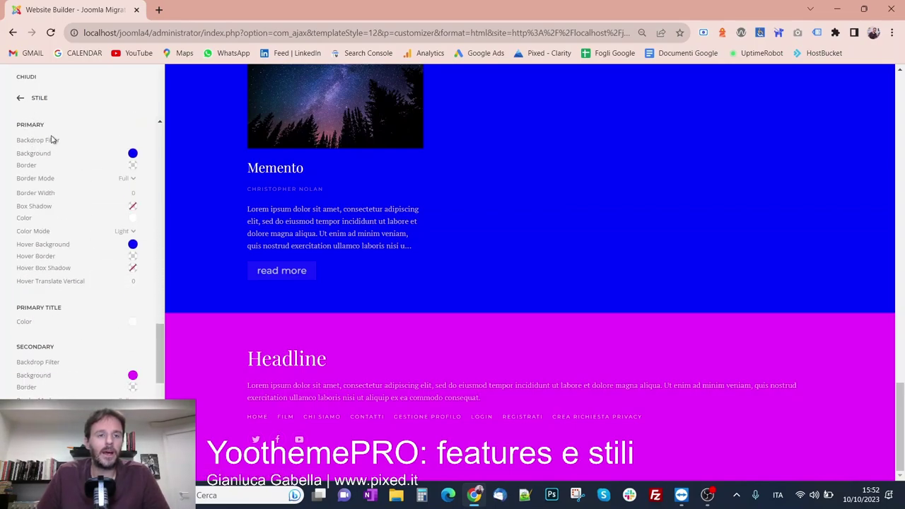
scroll(70, 283, "down", 1)
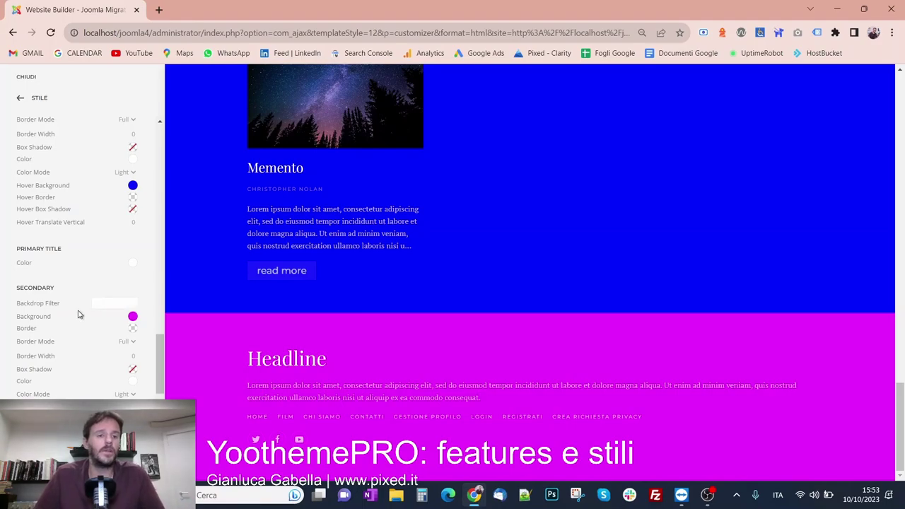
Change the Card Secondary Background swatch to green #00FF97
left_click(133, 320)
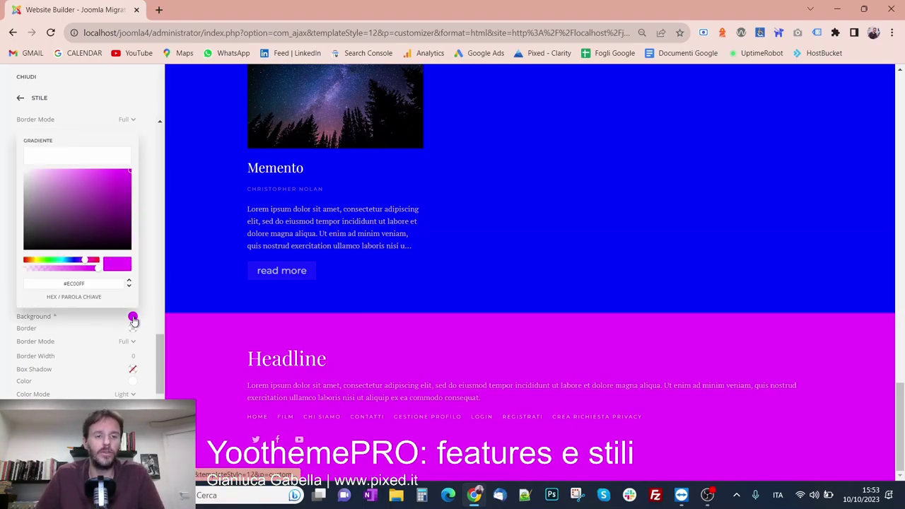
left_click(56, 259)
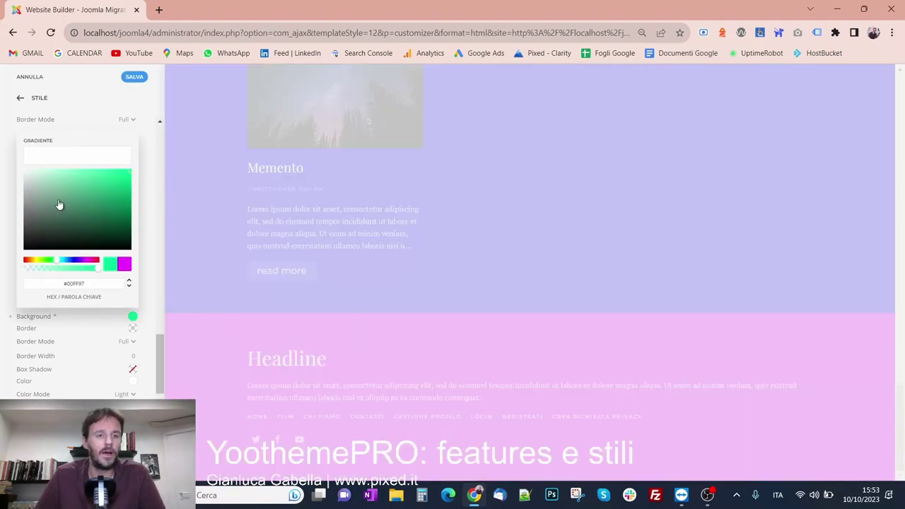
left_click(146, 244)
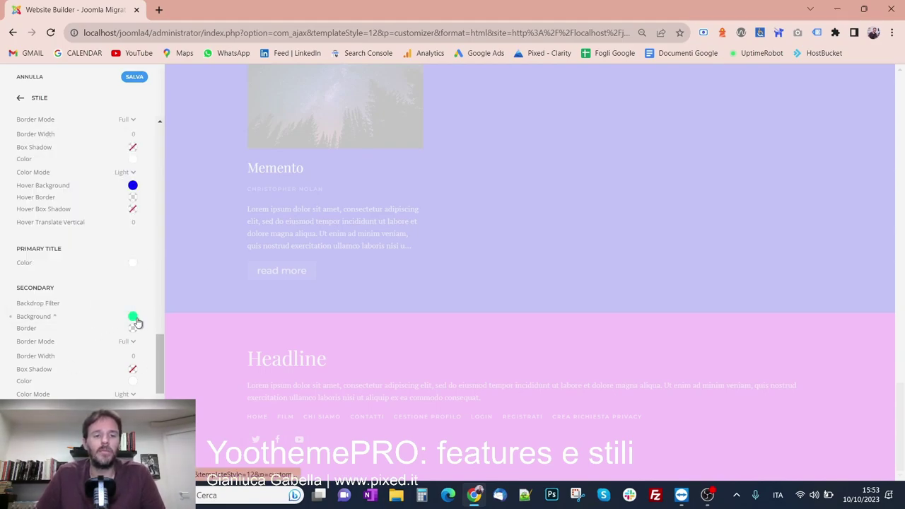
scroll(118, 354, "down", 3)
scroll(117, 347, "up", 5)
scroll(117, 265, "down", 3)
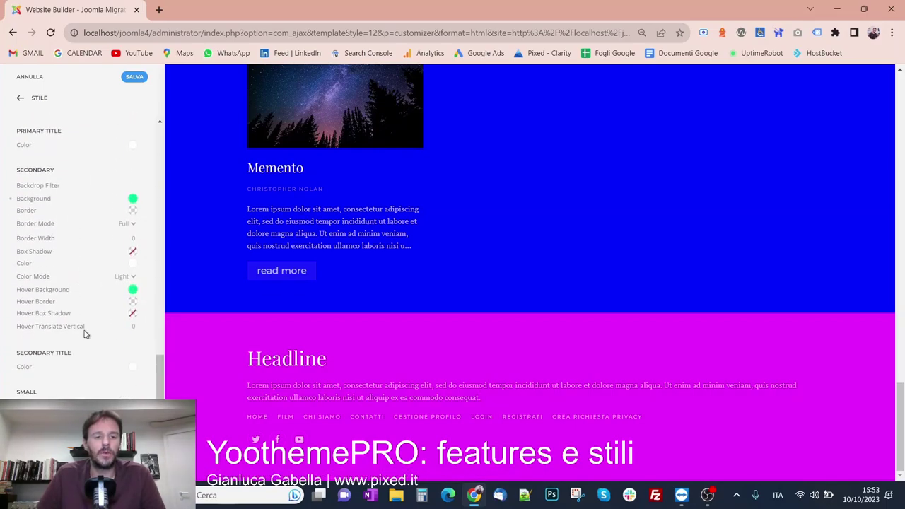
Return to the style list and review the Global Backgrounds settings
left_click(35, 97)
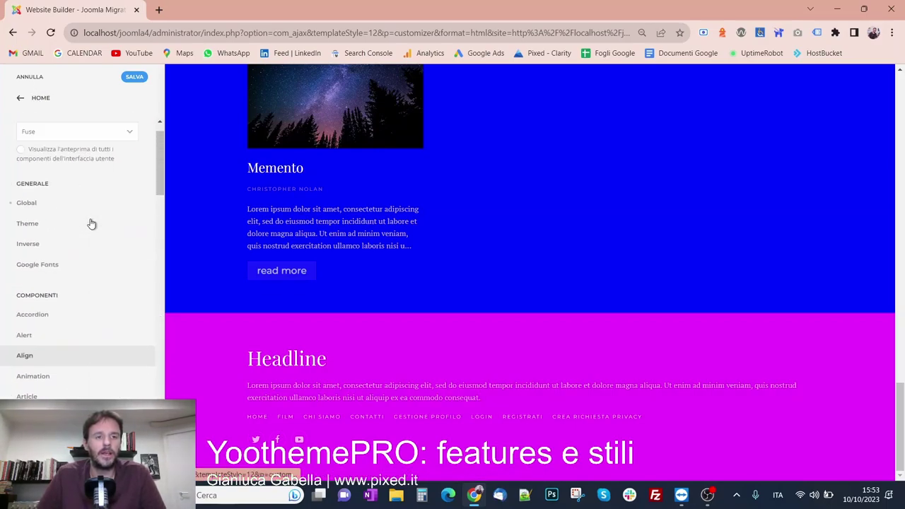
scroll(85, 233, "up", 2)
left_click(72, 241)
scroll(73, 242, "down", 5)
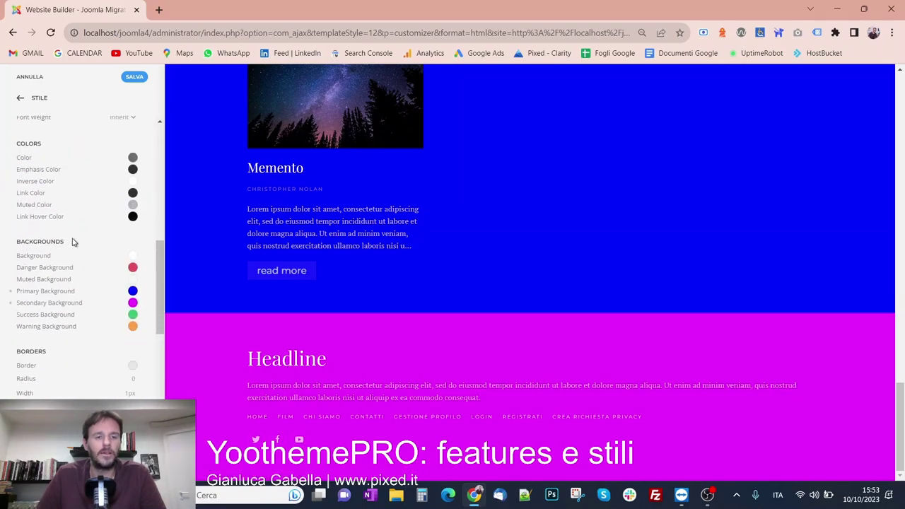
scroll(73, 242, "down", 1)
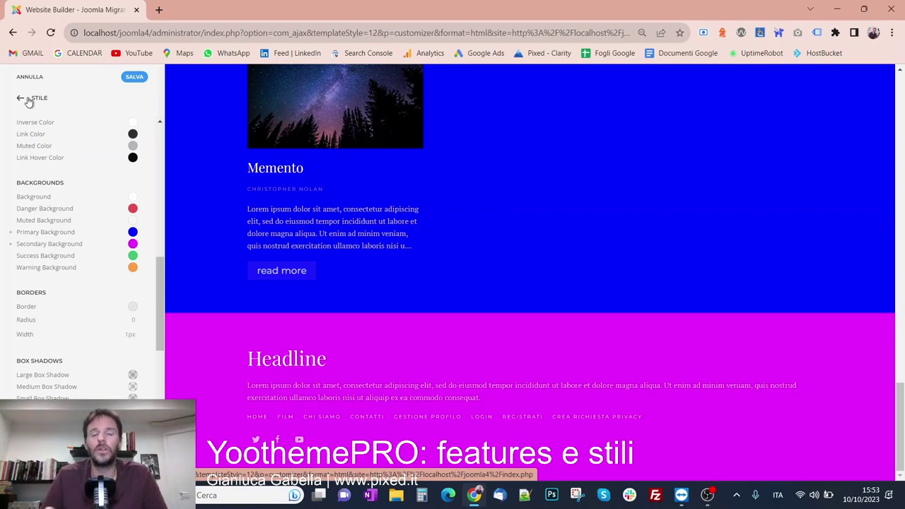
Save the style changes and open the Global typography settings
left_click(28, 102)
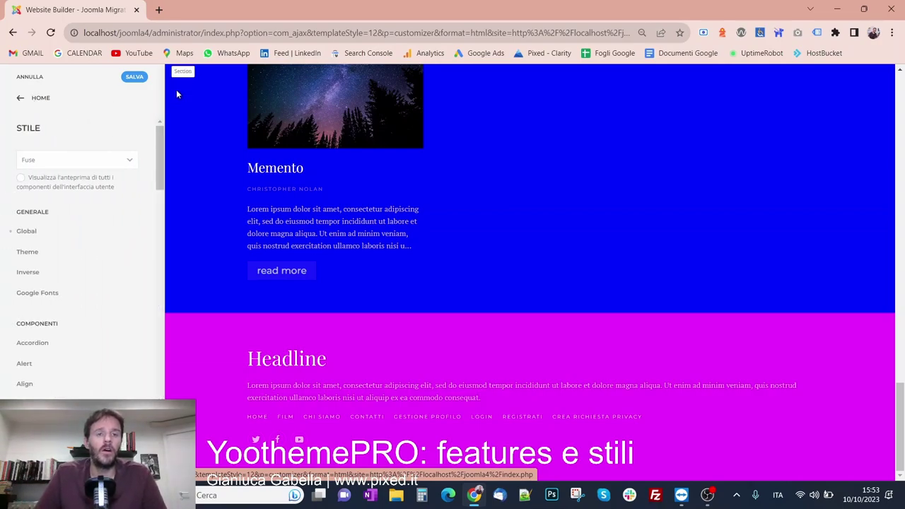
left_click(135, 77)
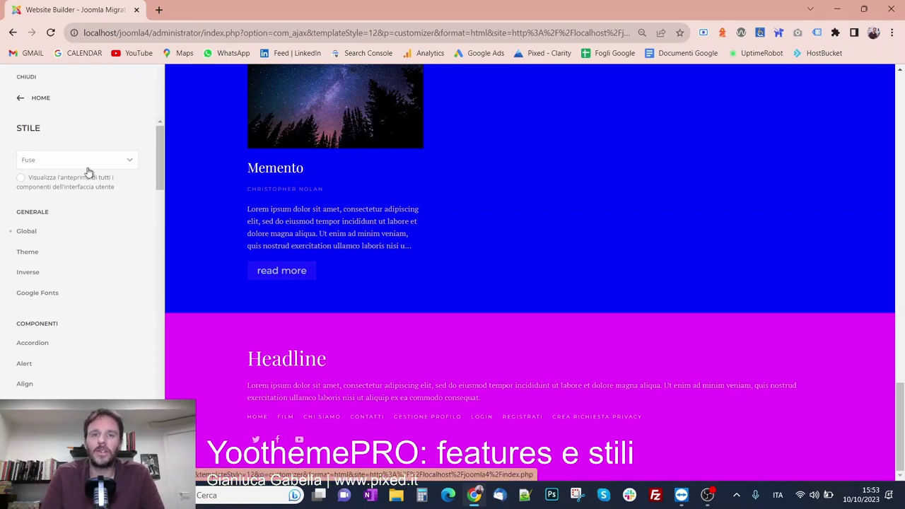
left_click(73, 236)
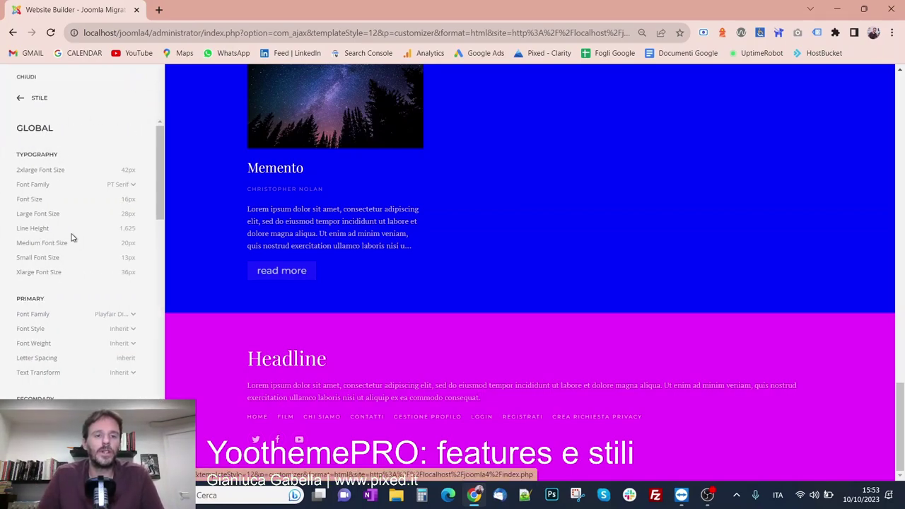
Open the global Font Family dropdown listing Georgia, Helvetica/Arial and Google Fonts
left_click(121, 185)
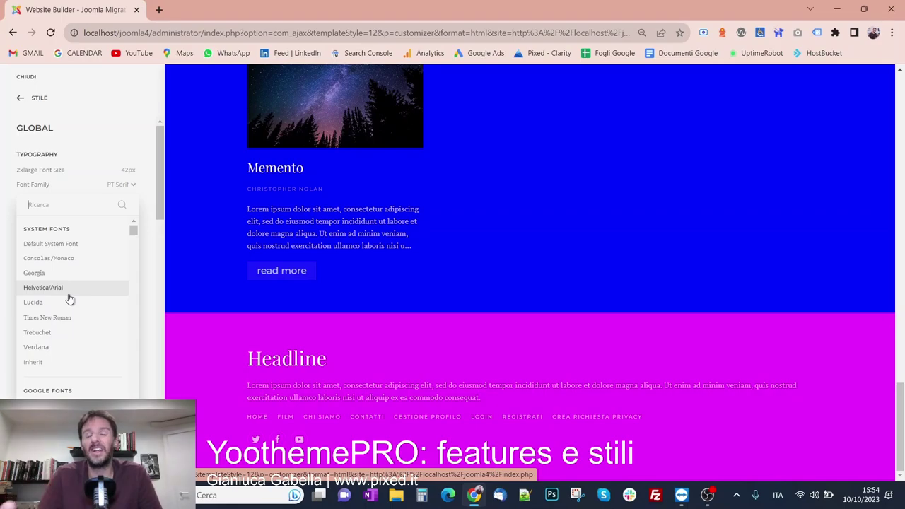
Browse the Google Fonts list and close it, leaving the global font as PT Serif
scroll(70, 299, "down", 3)
scroll(69, 299, "down", 6)
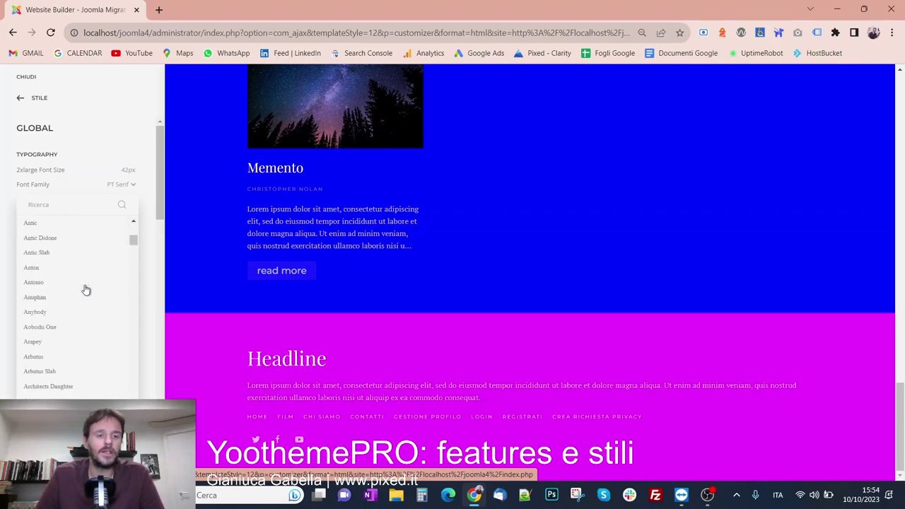
scroll(86, 294, "down", 5)
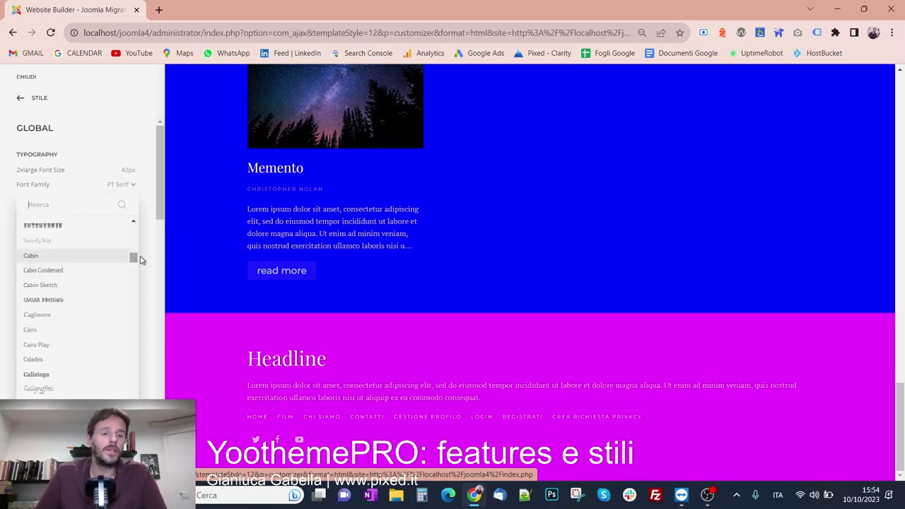
scroll(83, 271, "up", 3)
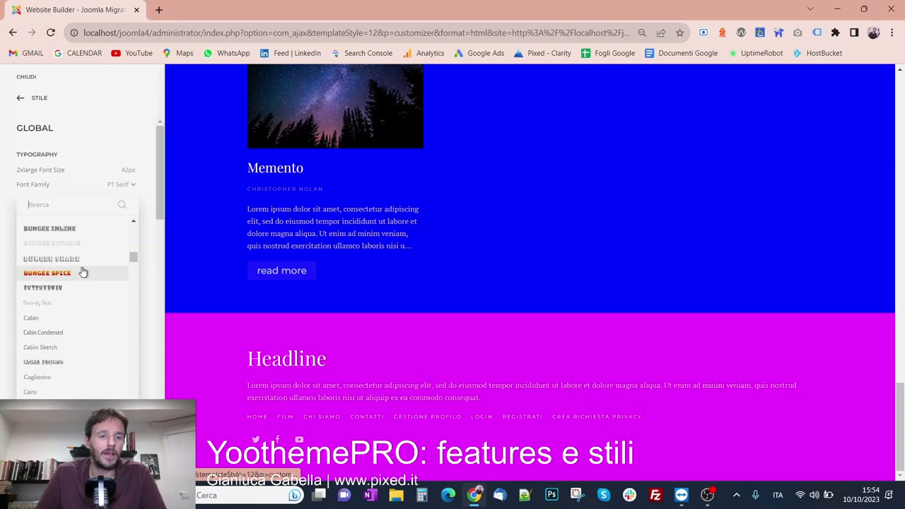
scroll(78, 276, "up", 5)
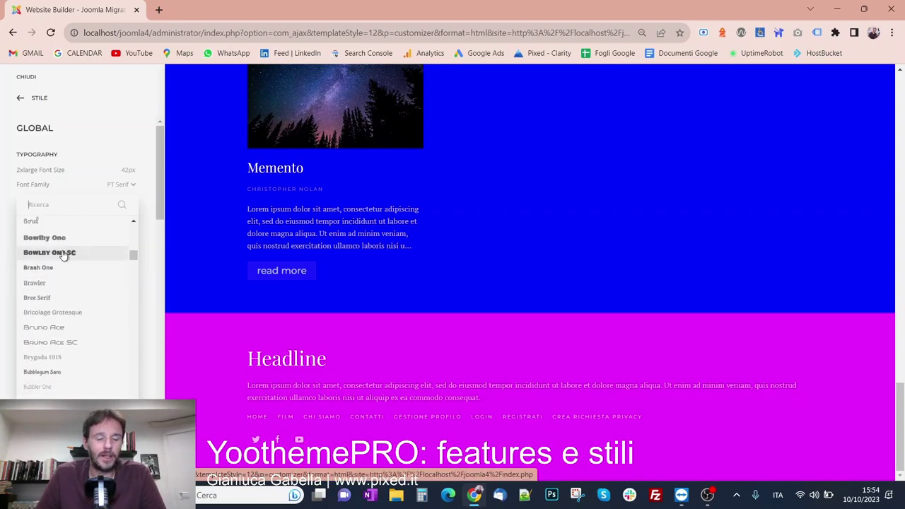
scroll(67, 283, "up", 4)
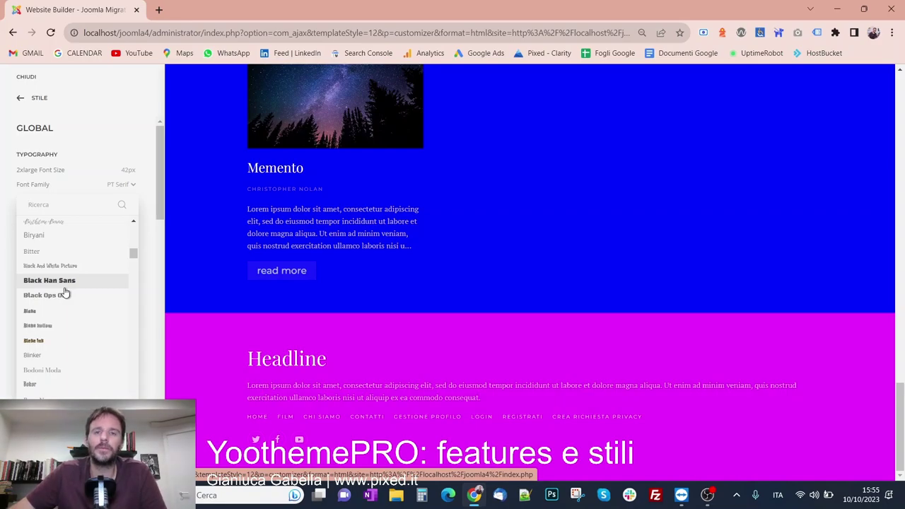
key("Escape")
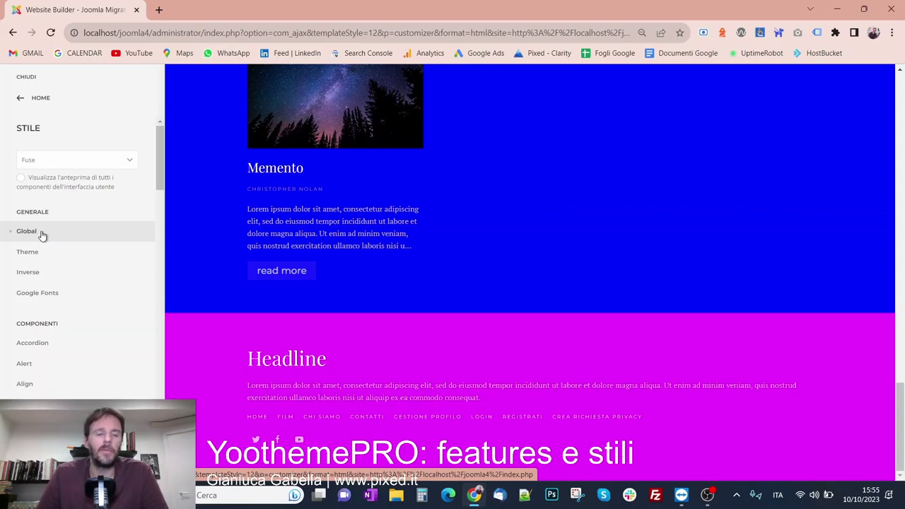
Review Base's Strong Font Weight options, keep Bolder, and return to the style list
scroll(41, 234, "down", 3)
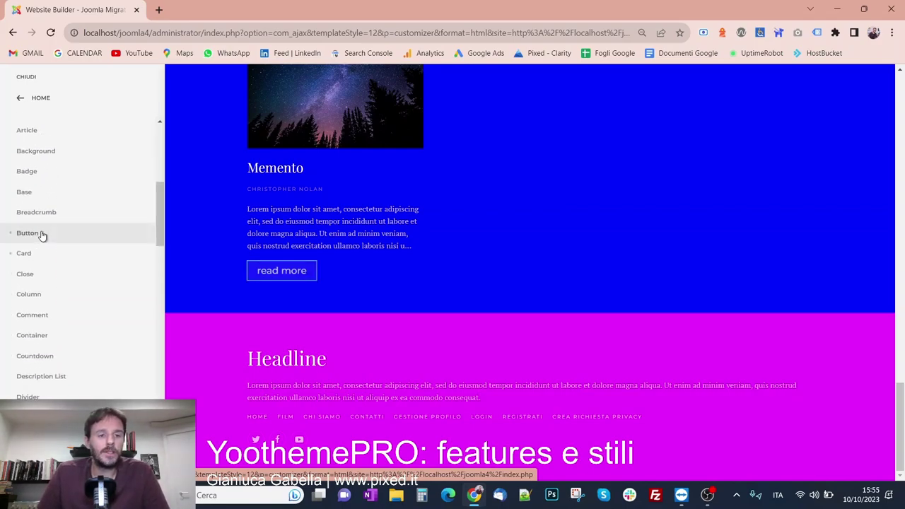
left_click(50, 250)
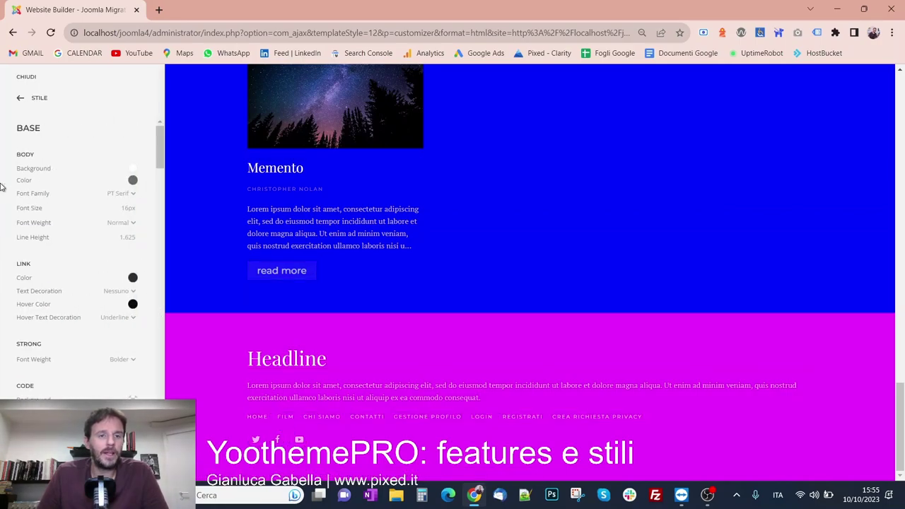
scroll(67, 191, "down", 1)
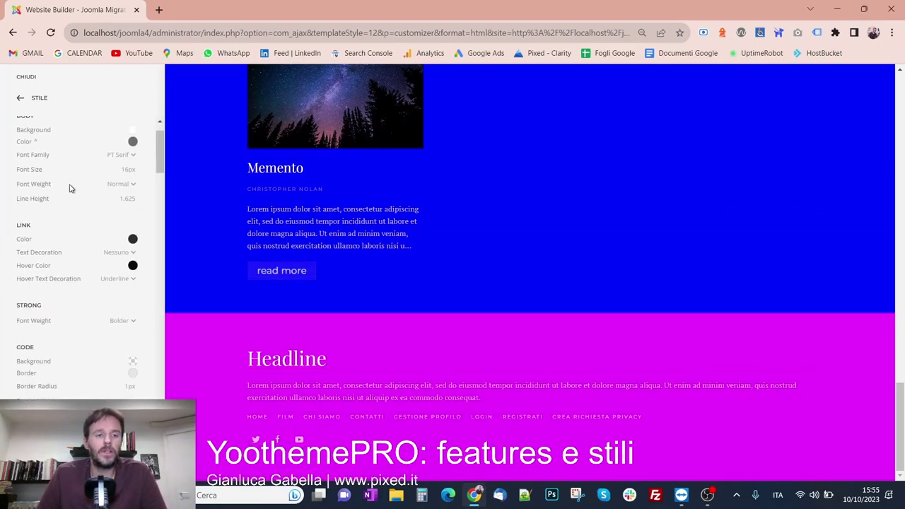
scroll(124, 223, "down", 2)
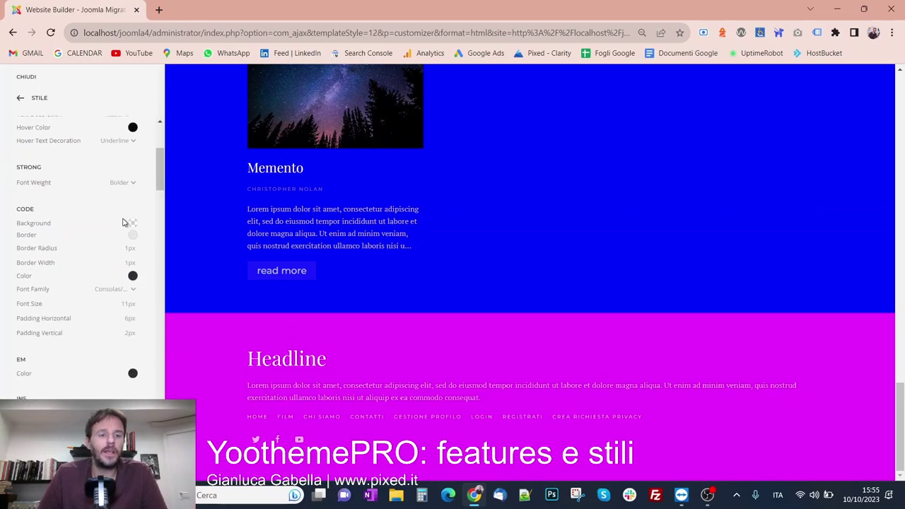
left_click(119, 184)
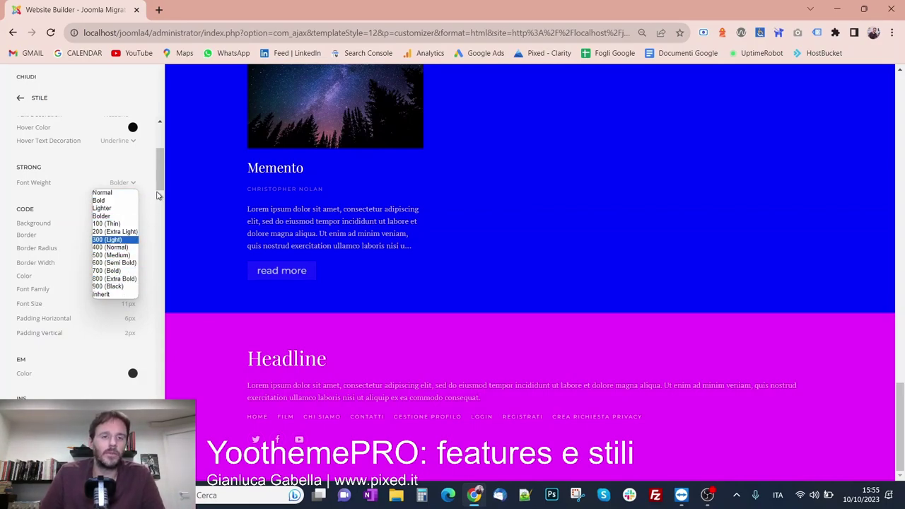
left_click(140, 170)
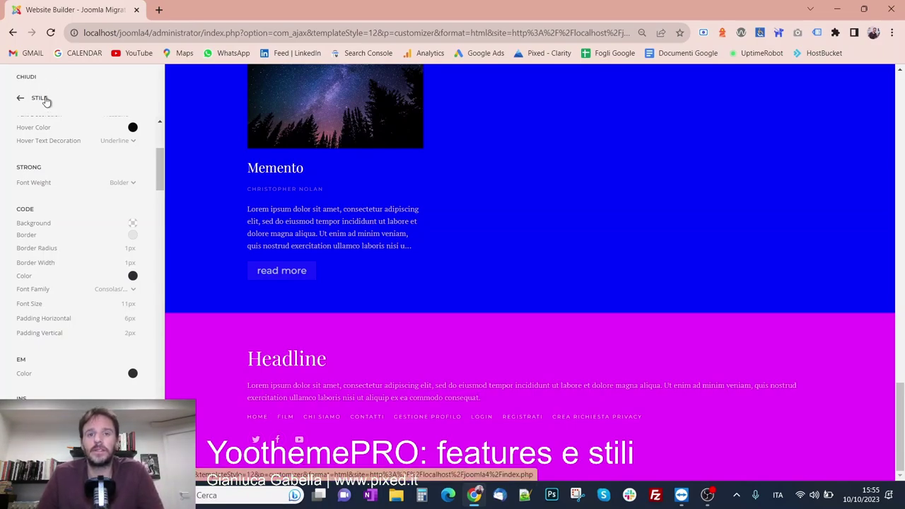
left_click(40, 99)
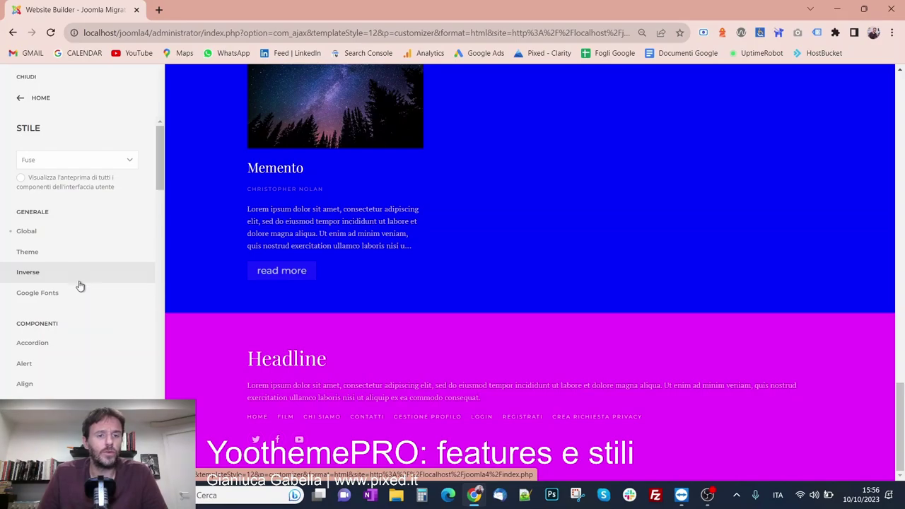
Focus the Montserrat Variants field in Google Fonts settings and open a new browser tab
left_click(50, 295)
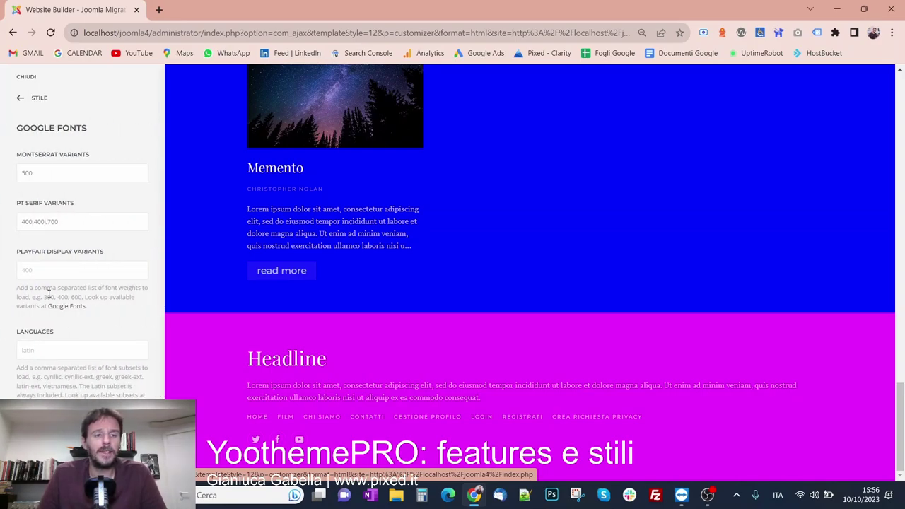
left_click(70, 175)
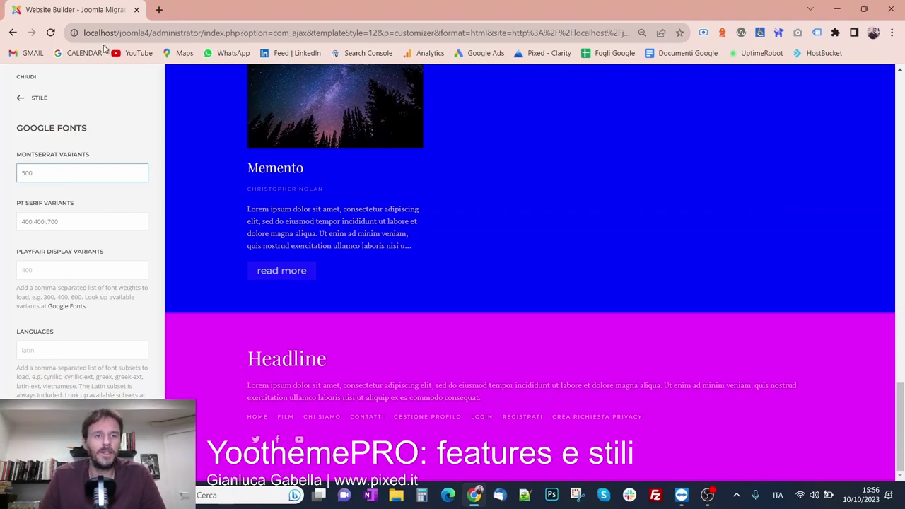
left_click(158, 9)
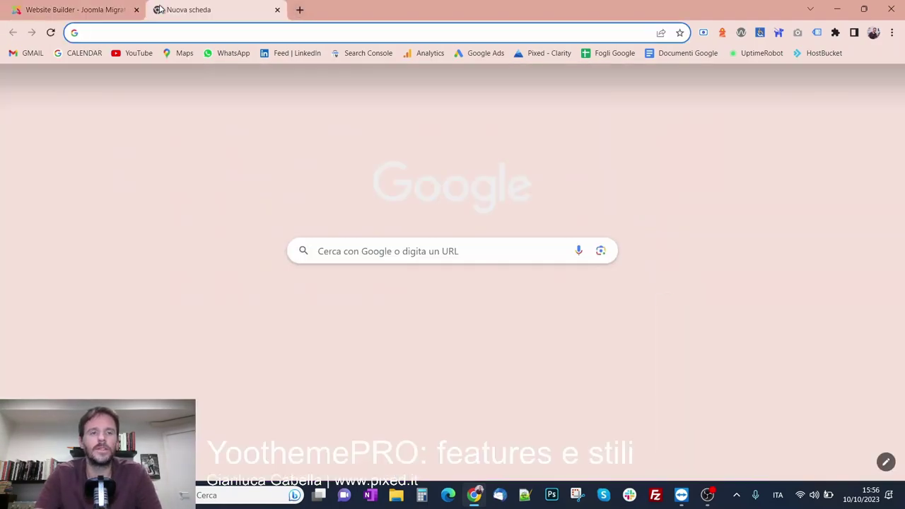
Search 'google fonts' and open the Roboto specimen page on Google Fonts
type("google fonts")
key("Return")
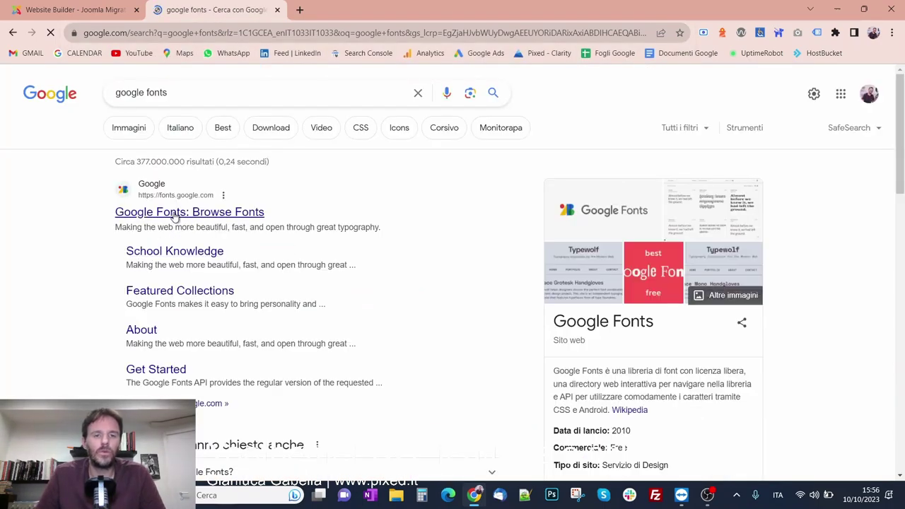
left_click(175, 212)
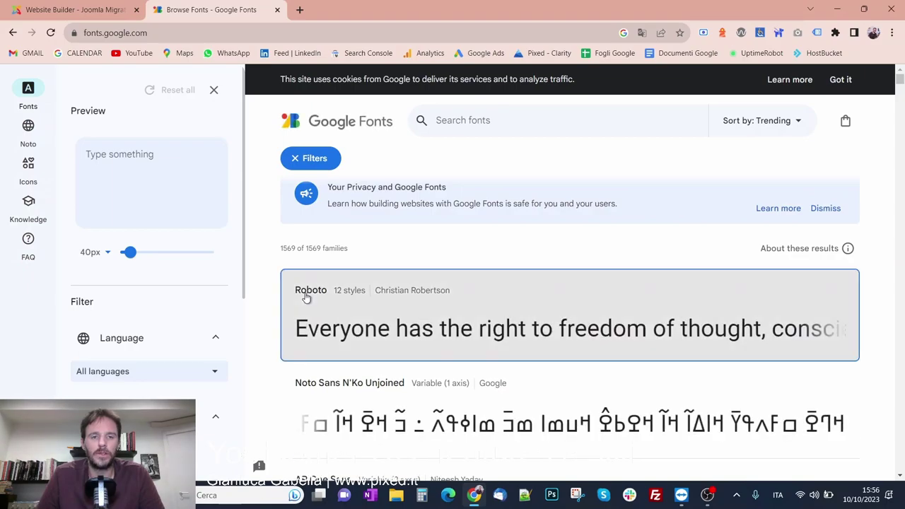
left_click(305, 297)
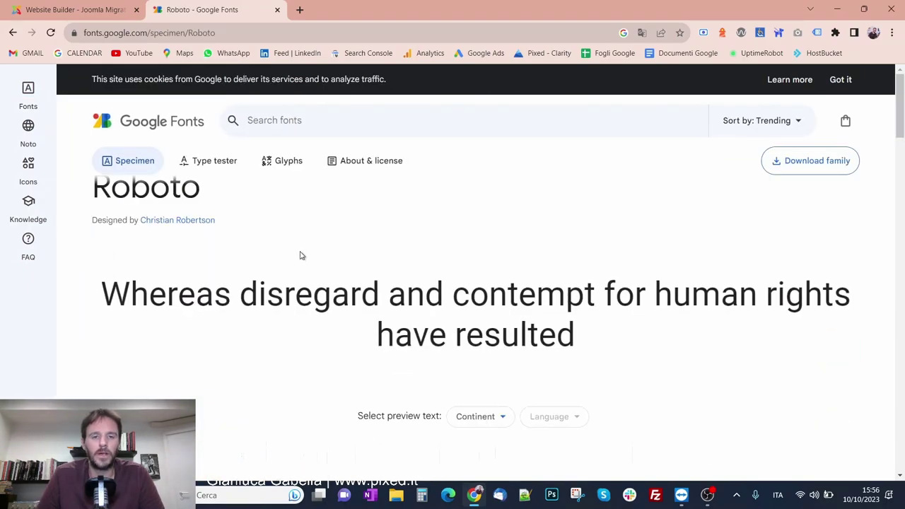
Select Roboto's 'Medium 500' weight label, then return to the site customizer tab
scroll(299, 255, "down", 5)
scroll(212, 241, "up", 1)
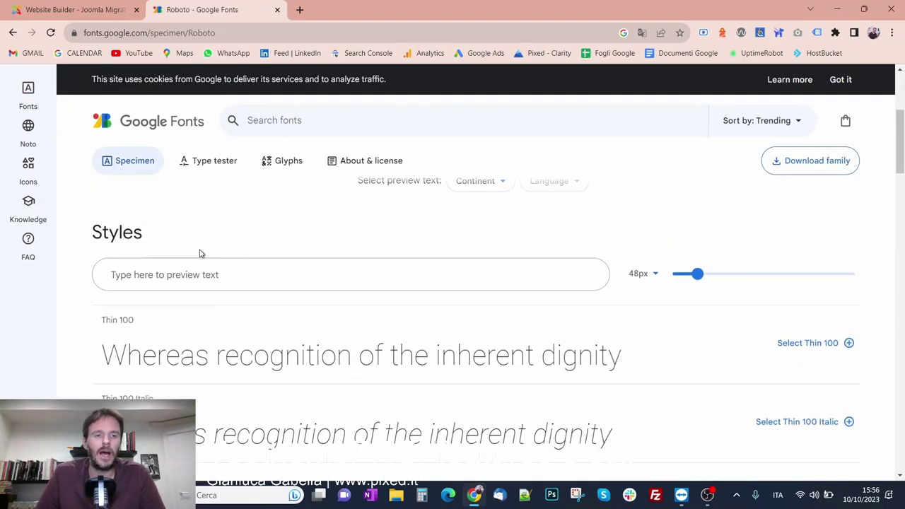
scroll(201, 251, "down", 2)
scroll(118, 333, "down", 6)
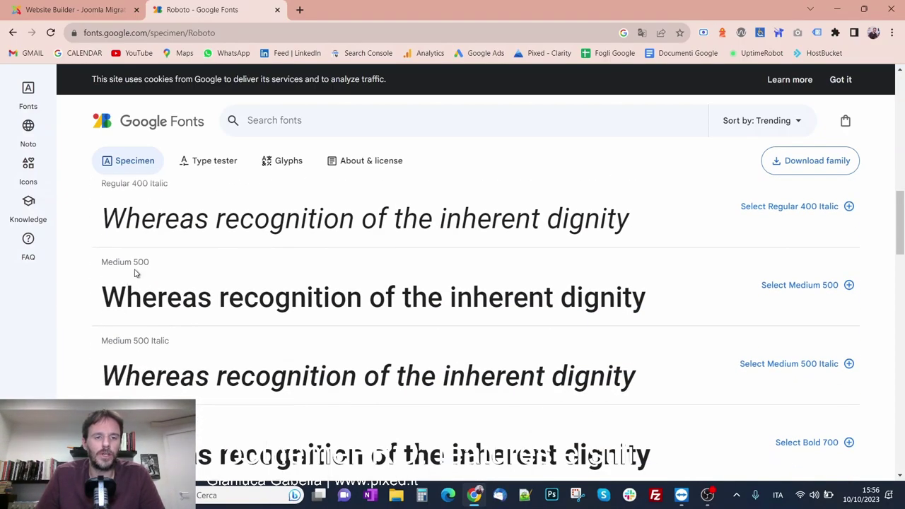
left_click_drag(104, 263, 145, 264)
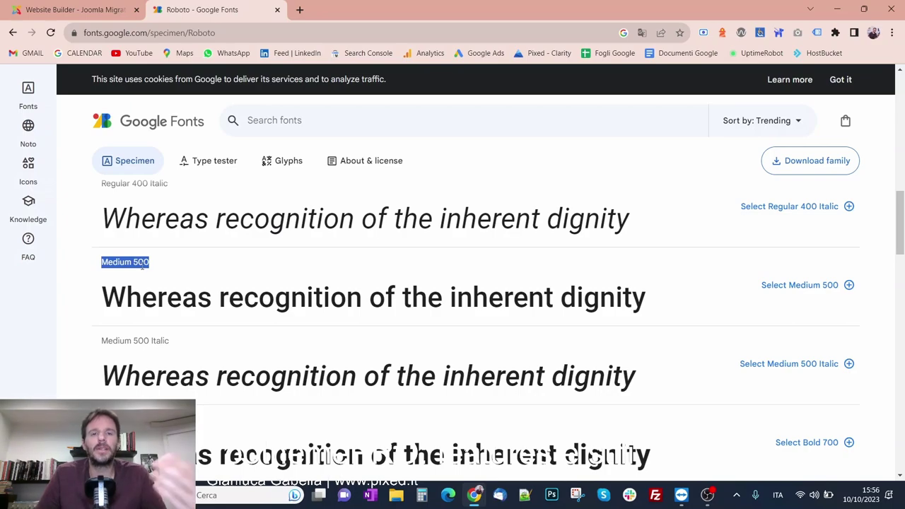
scroll(141, 265, "down", 1)
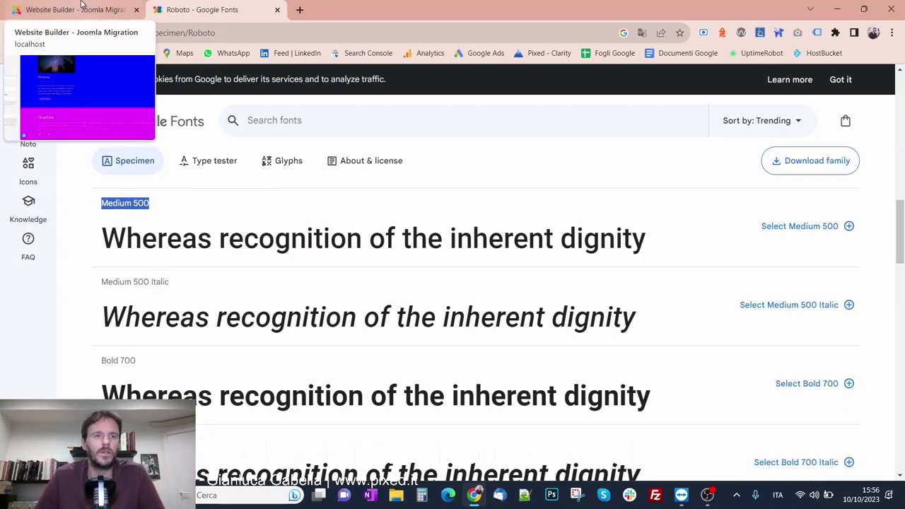
left_click(81, 6)
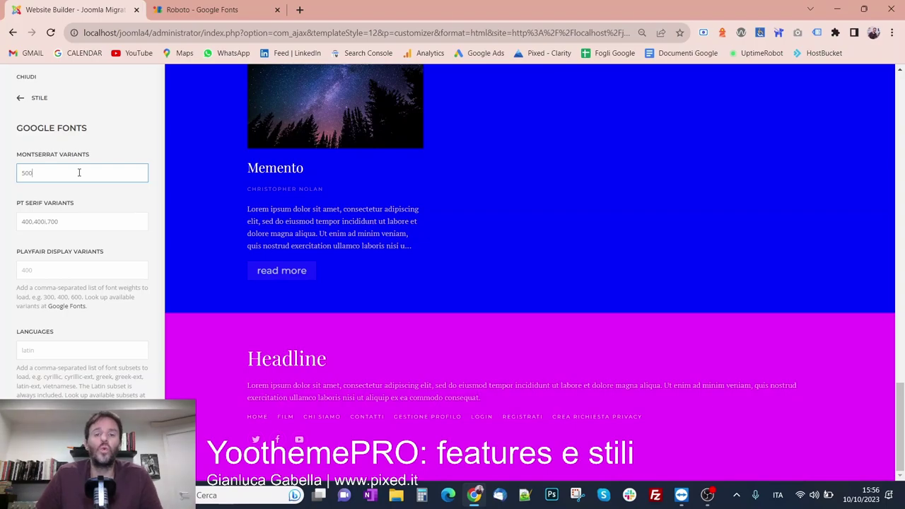
Compare with the Roboto page, then select the Montserrat Variants value 500
left_click(186, 7)
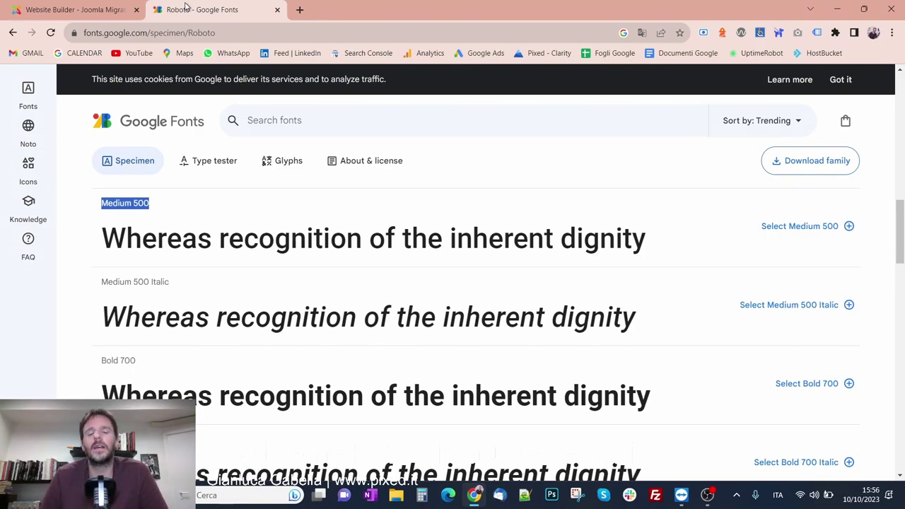
left_click(102, 8)
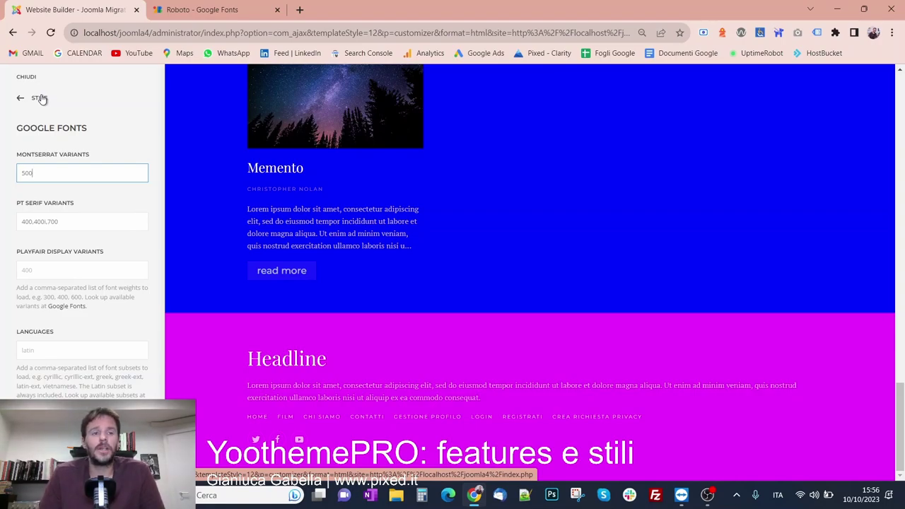
double_click(61, 177)
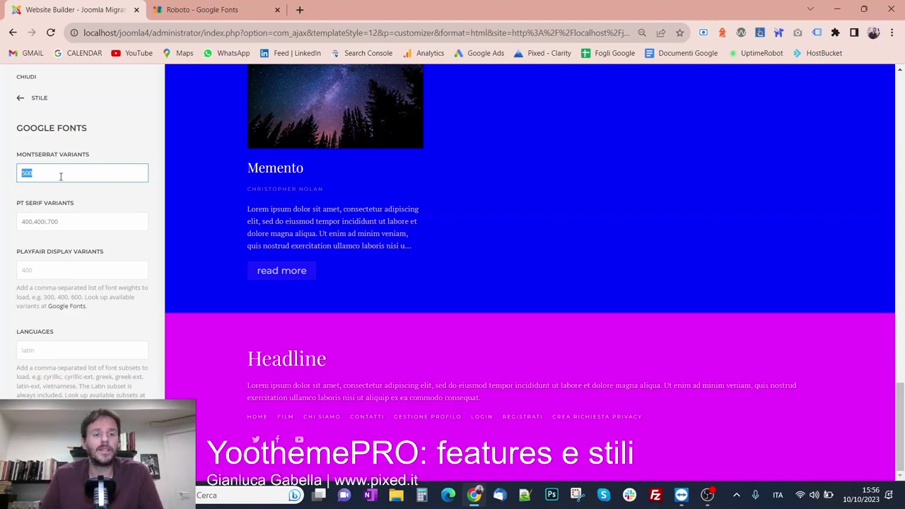
Go back to the Stile overview showing Fuse and scroll the preview to the top
left_click(30, 103)
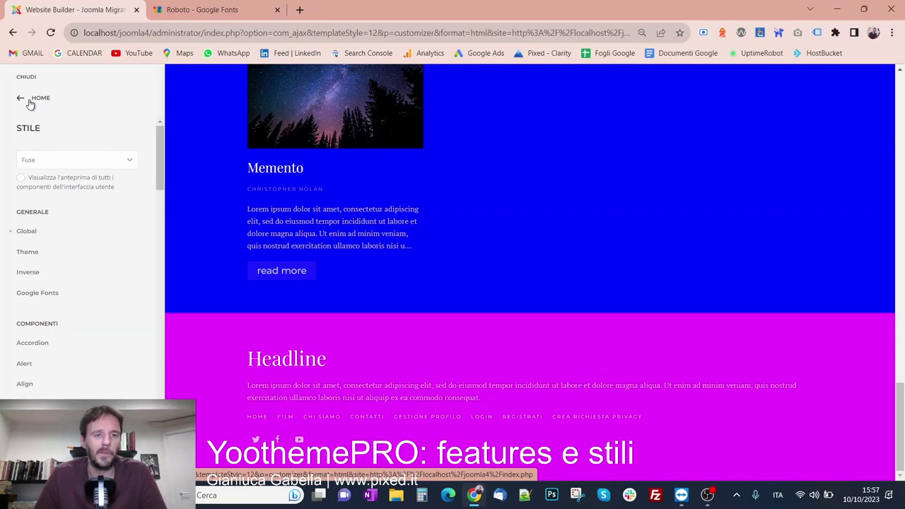
scroll(125, 227, "down", 5)
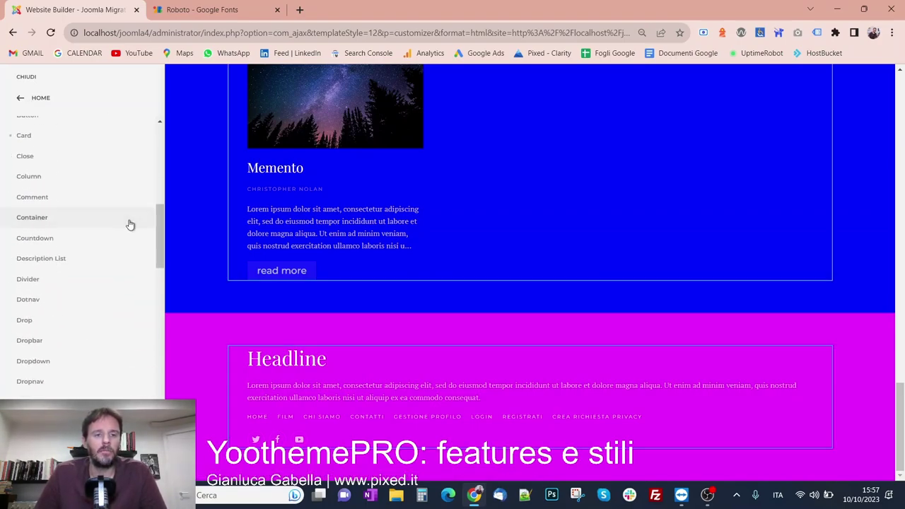
scroll(157, 239, "down", 8)
scroll(159, 296, "up", 5)
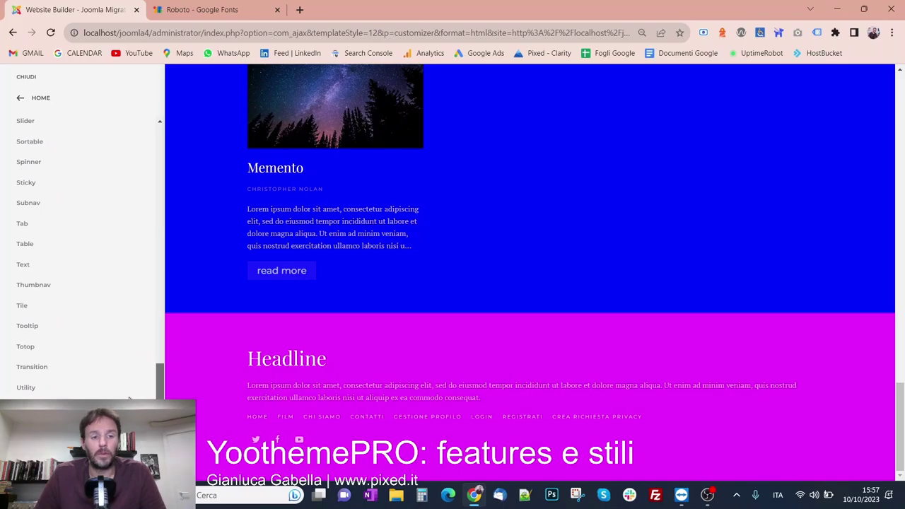
left_click_drag(160, 296, 166, 169)
scroll(335, 283, "up", 6)
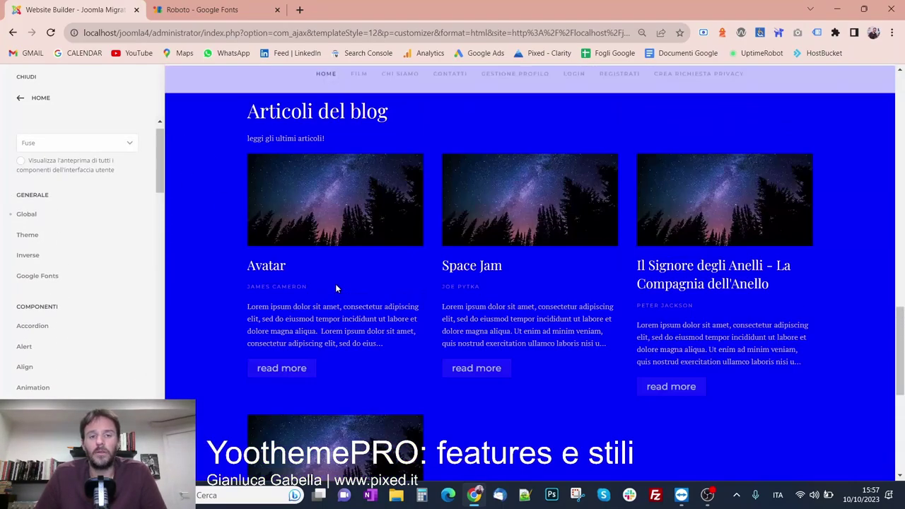
scroll(336, 285, "up", 15)
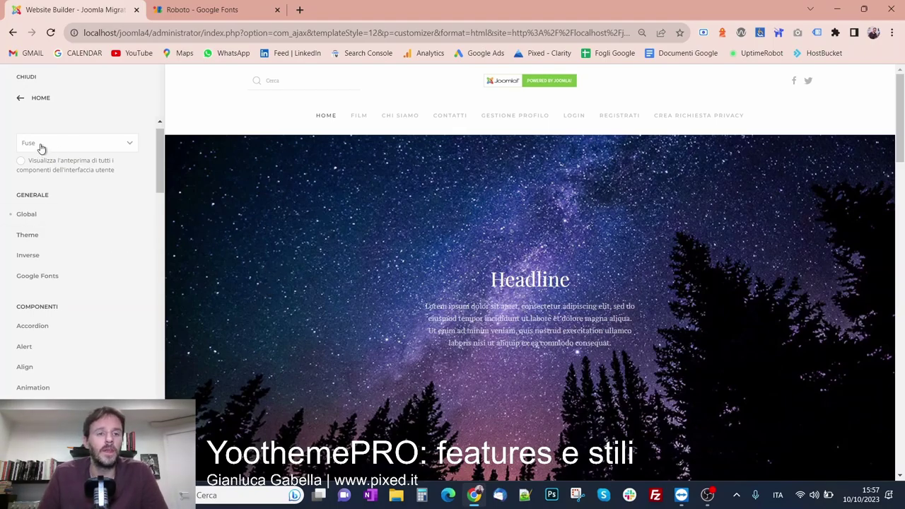
Browse the Styles gallery and apply the Creative Hub style in place of Fuse
left_click(71, 143)
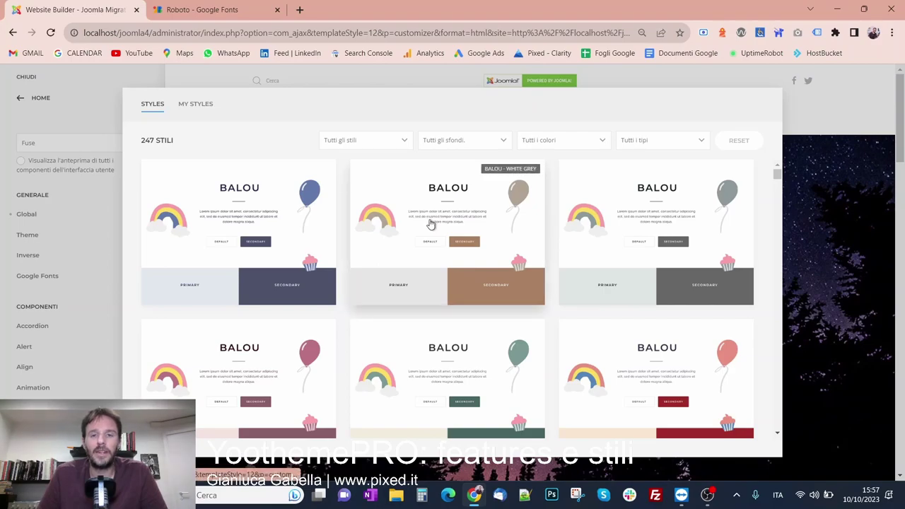
scroll(430, 224, "down", 2)
scroll(430, 224, "down", 10)
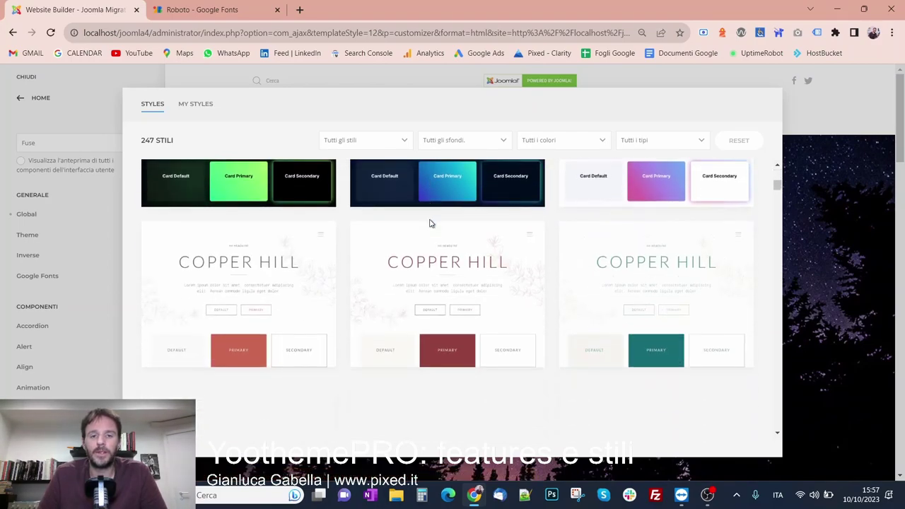
scroll(430, 224, "down", 8)
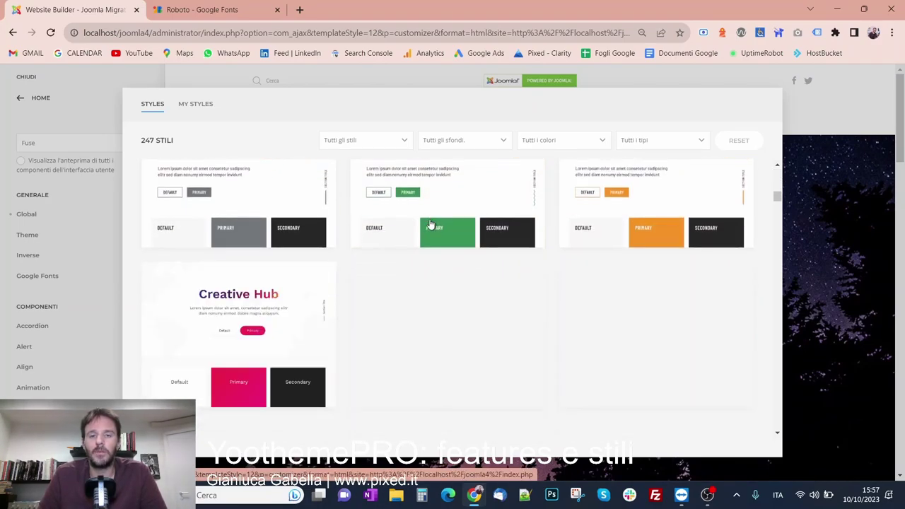
scroll(430, 224, "down", 6)
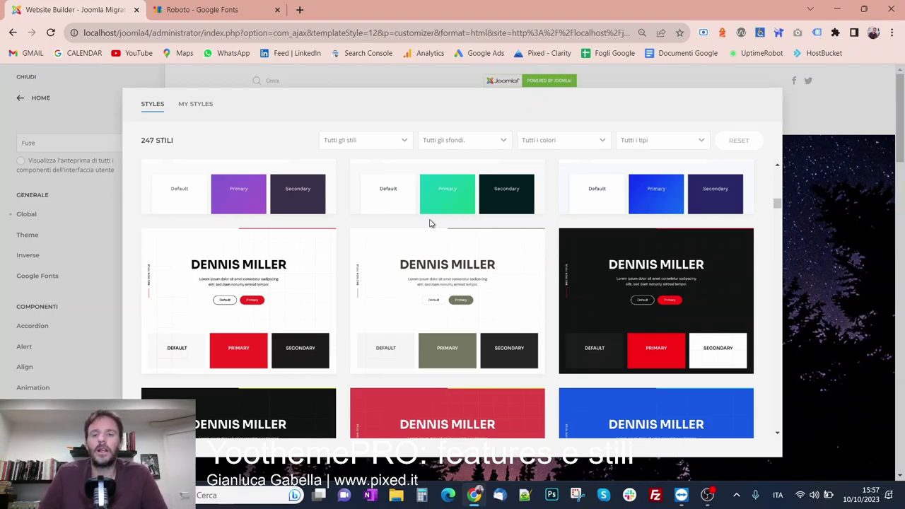
scroll(470, 275, "up", 1)
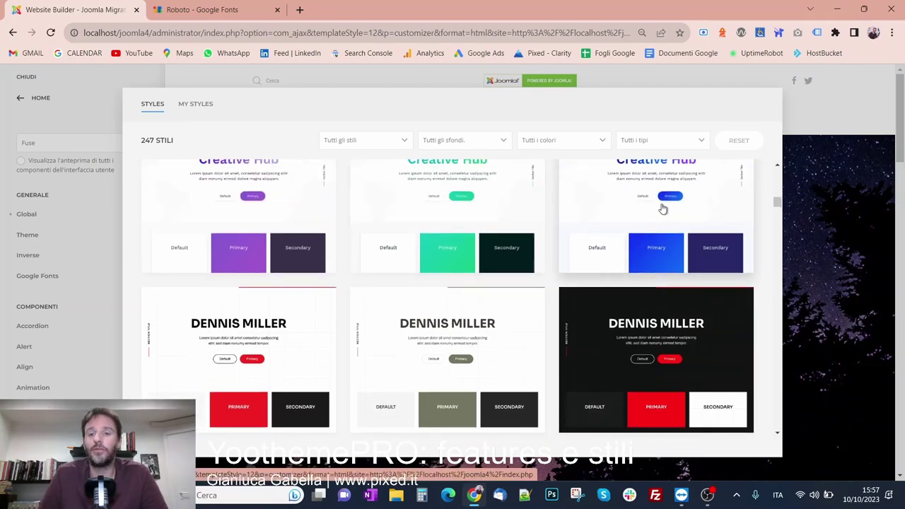
scroll(653, 210, "up", 1)
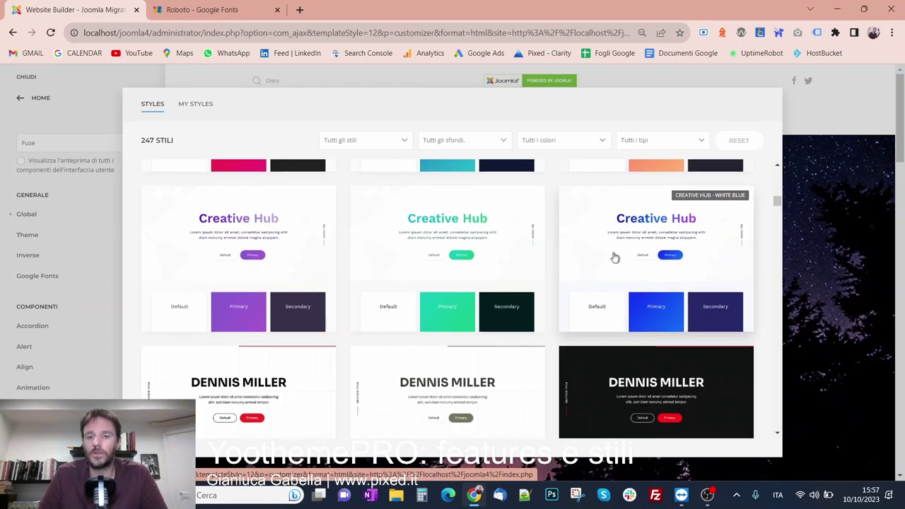
scroll(603, 248, "up", 5)
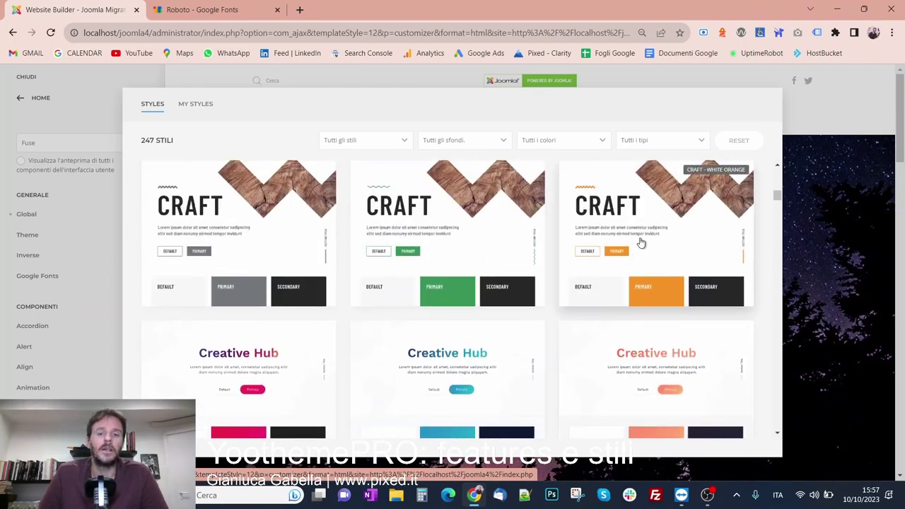
scroll(398, 210, "down", 2)
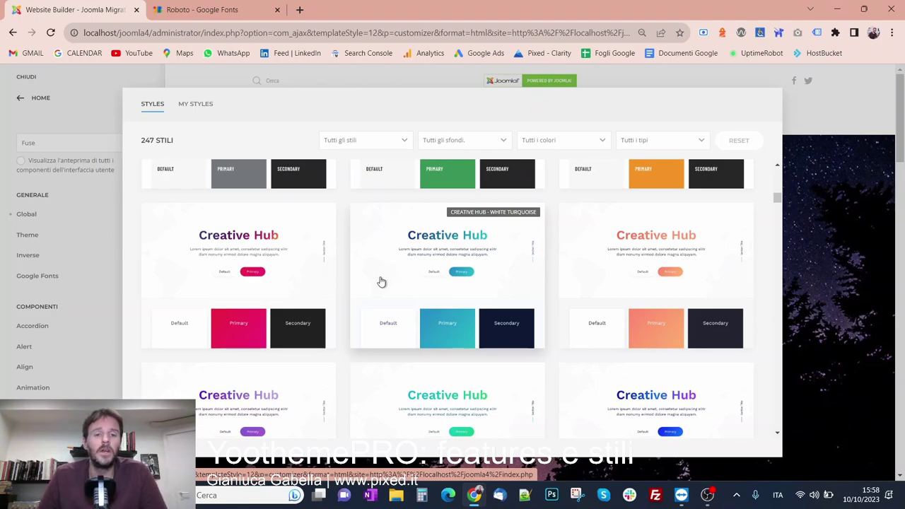
left_click(283, 262)
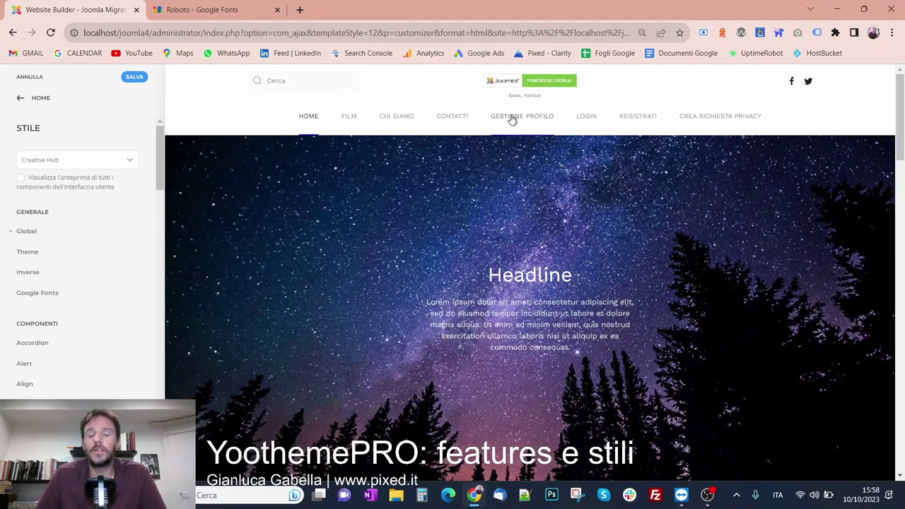
Review the Creative Hub preview, highlighting the Headline text to inspect its font
scroll(510, 119, "down", 5)
left_click_drag(268, 189, 310, 276)
scroll(309, 276, "down", 12)
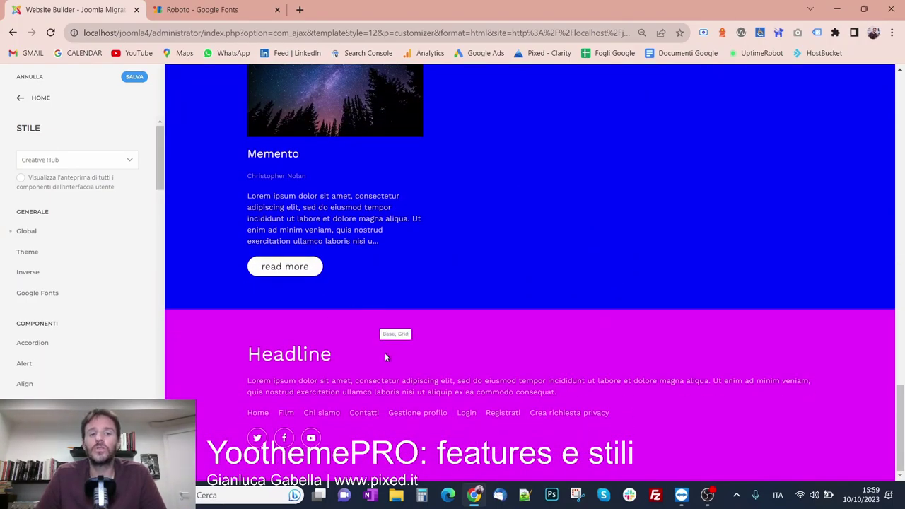
scroll(385, 353, "up", 5)
scroll(395, 380, "up", 10)
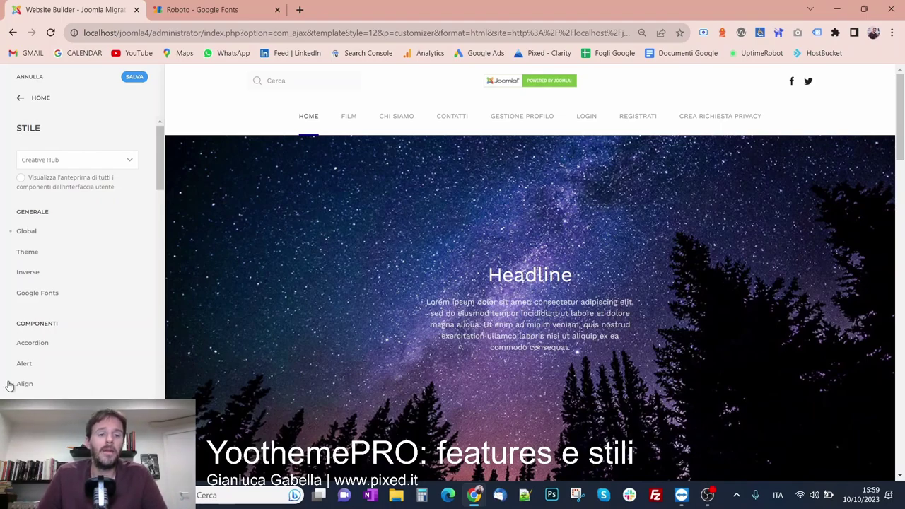
scroll(21, 262, "down", 1)
scroll(21, 262, "down", 1)
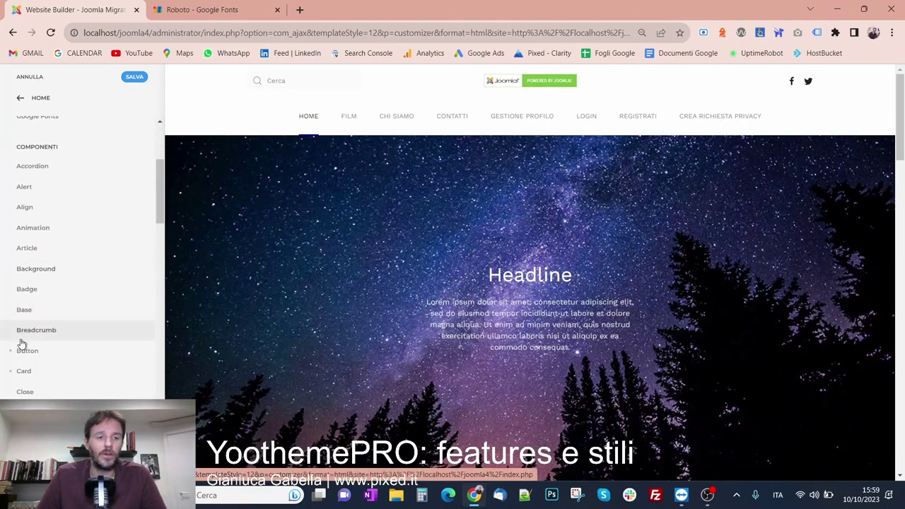
scroll(25, 360, "up", 2)
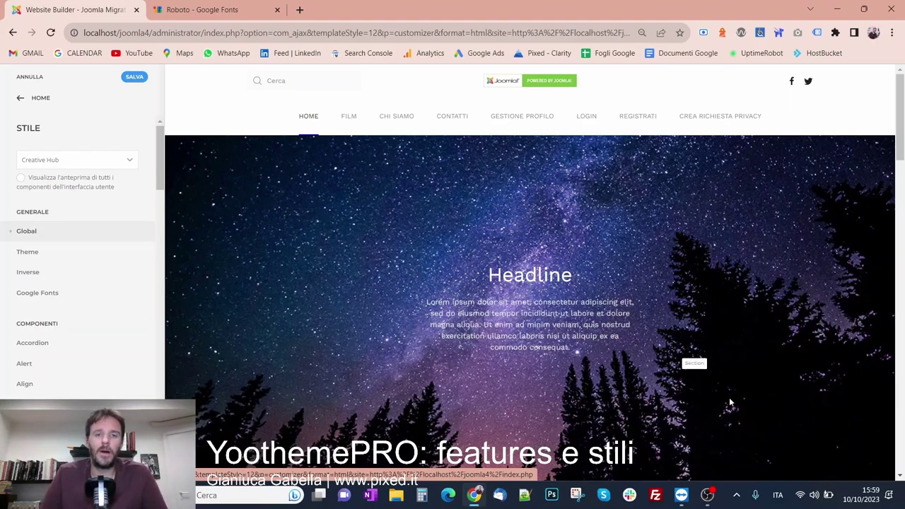
scroll(606, 343, "down", 20)
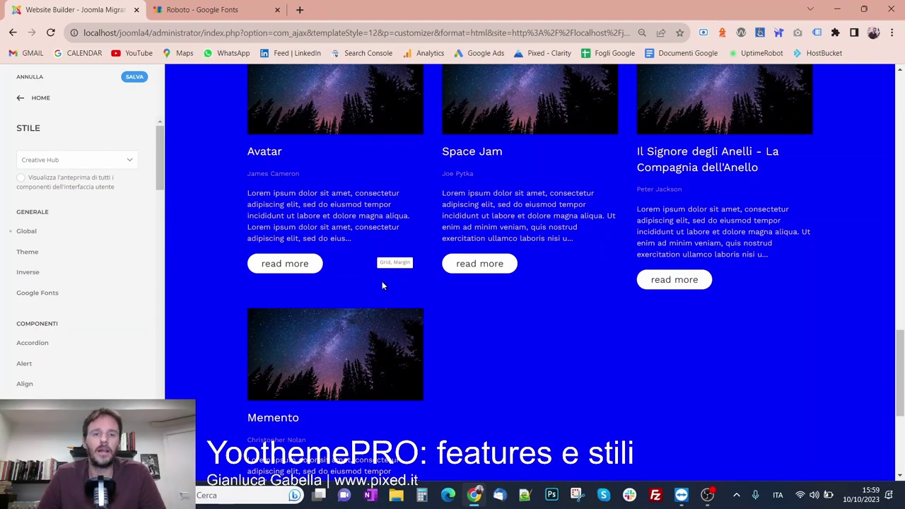
Reopen and close the Styles gallery unchanged, then save the customizer changes
left_click(111, 159)
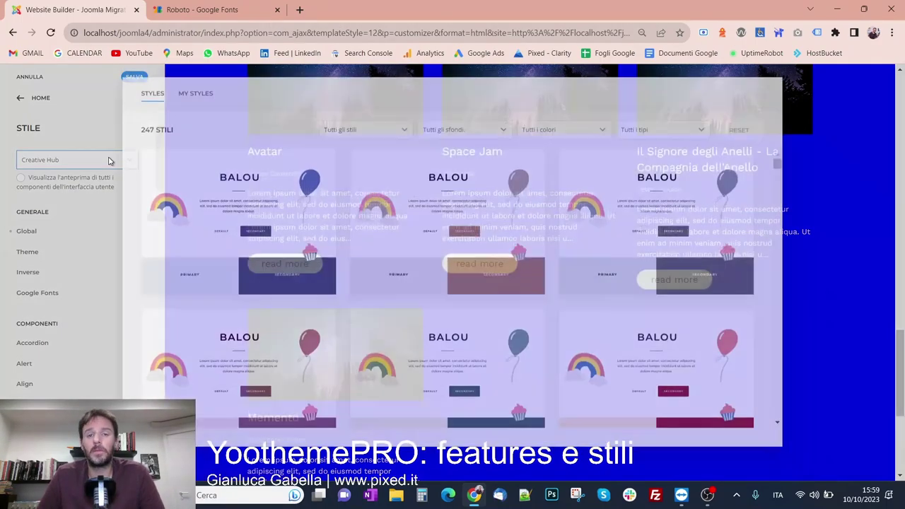
left_click(105, 212)
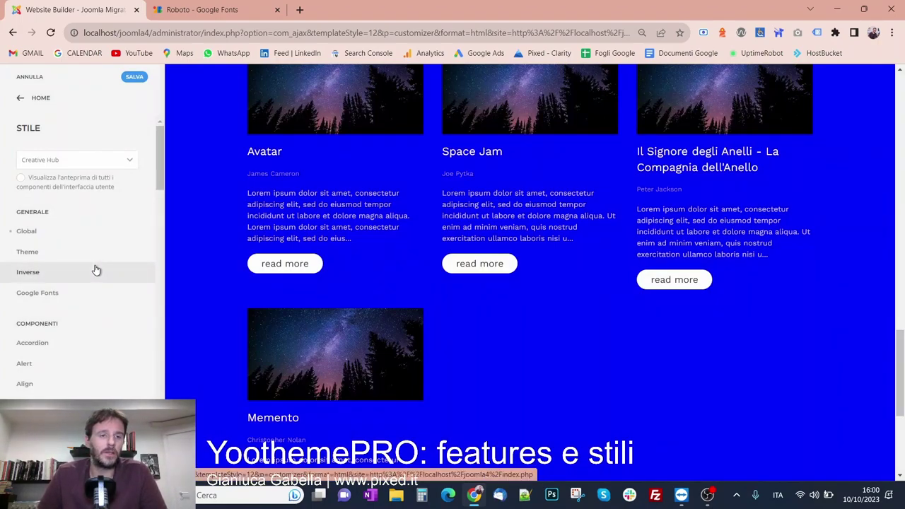
left_click(134, 77)
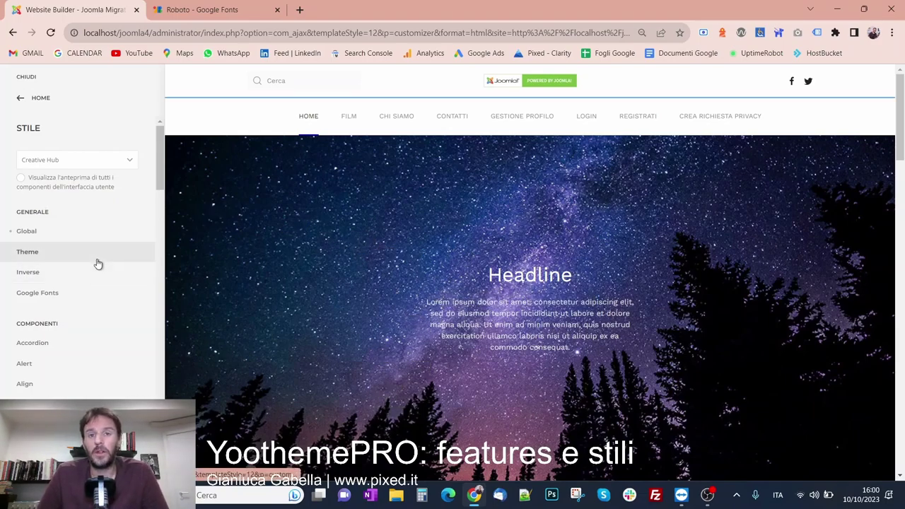
scroll(98, 264, "down", 10)
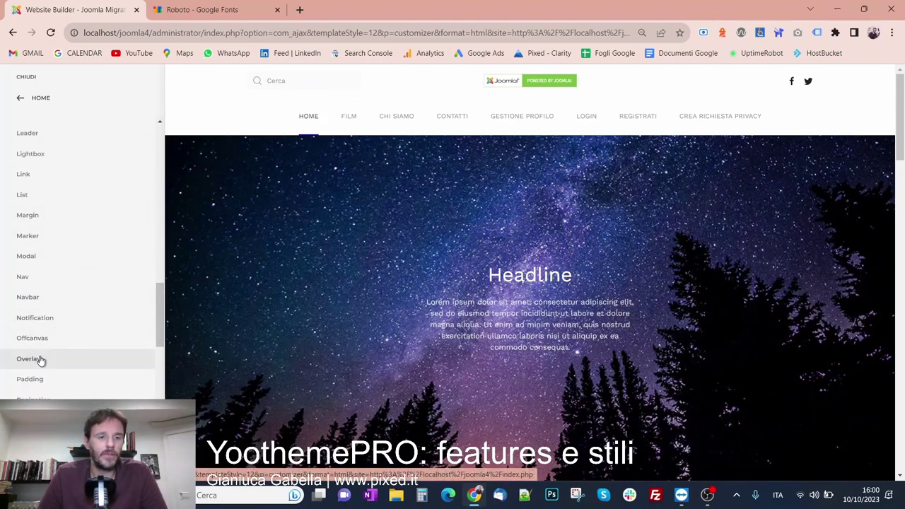
left_click(41, 299)
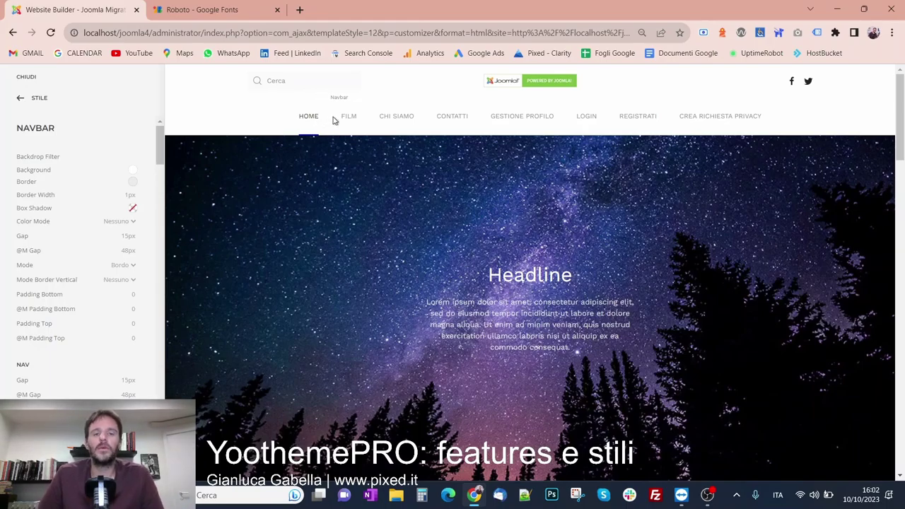
scroll(293, 299, "down", 5)
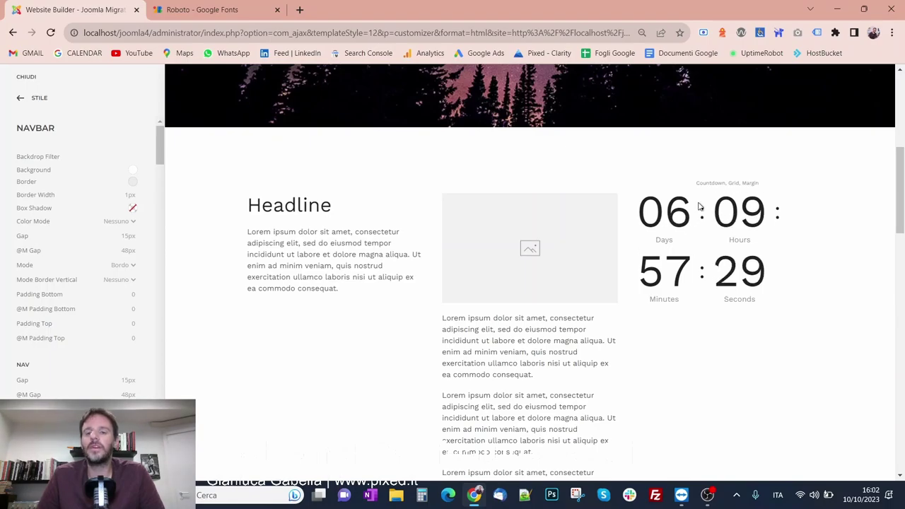
scroll(699, 206, "down", 1)
scroll(698, 205, "down", 2)
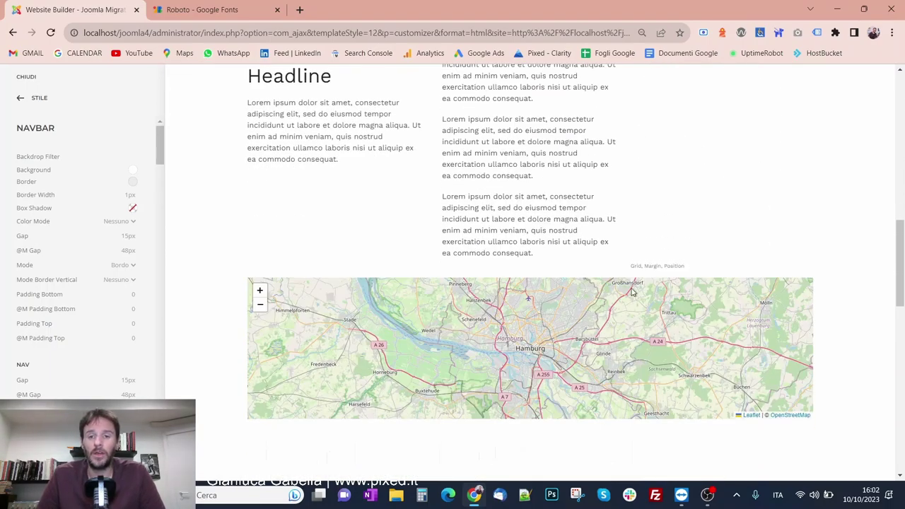
scroll(625, 316, "down", 6)
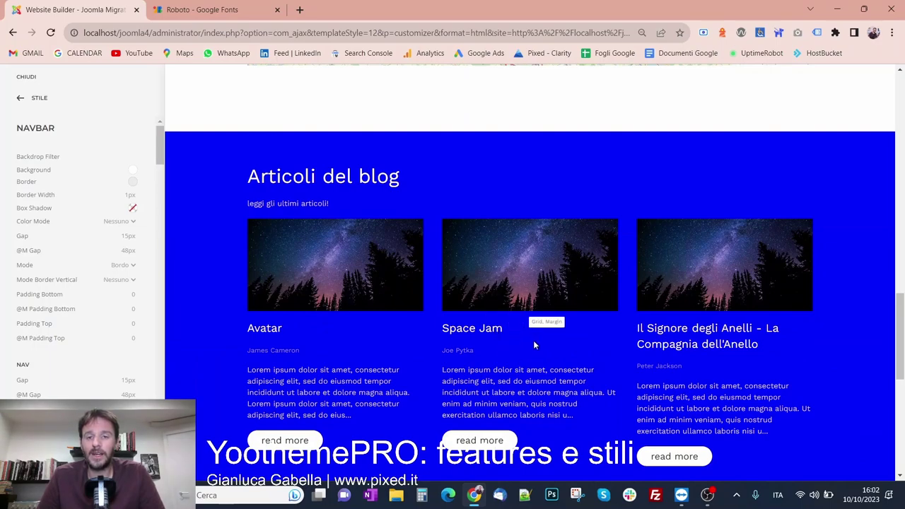
scroll(584, 343, "up", 4)
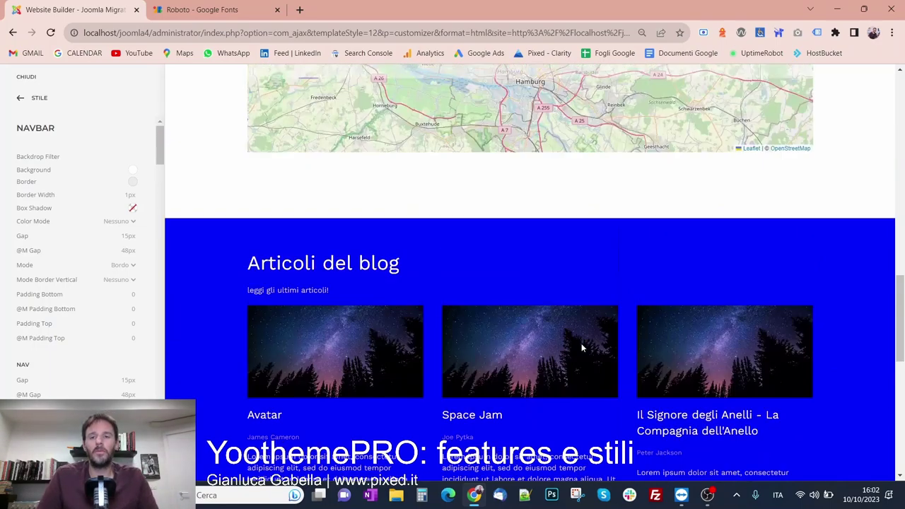
scroll(868, 426, "up", 10)
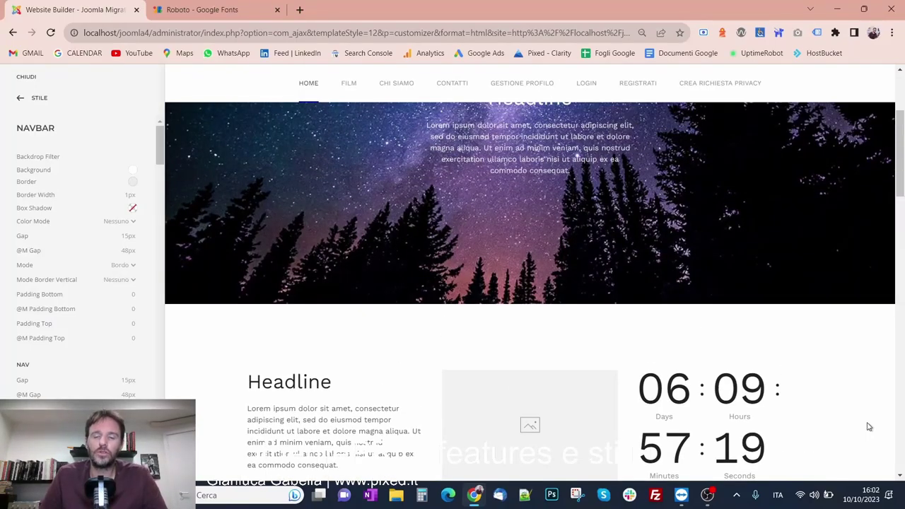
scroll(869, 427, "up", 3)
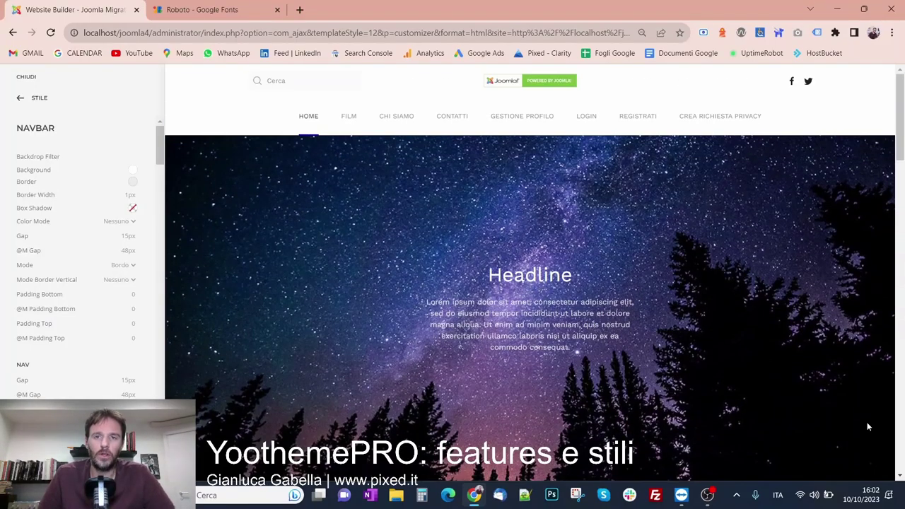
Leave the navbar style settings and open Layout > Footer in the Builder
left_click(32, 97)
scroll(35, 272, "down", 5)
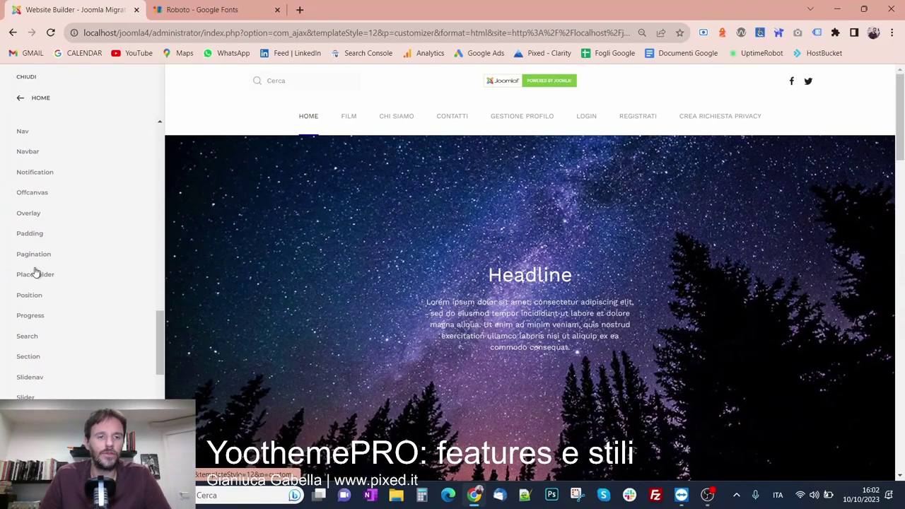
scroll(35, 272, "up", 8)
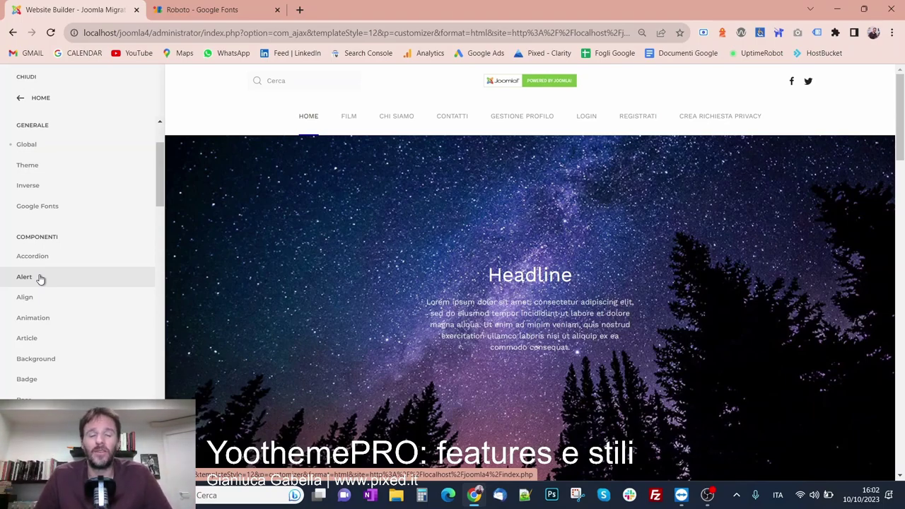
left_click(37, 99)
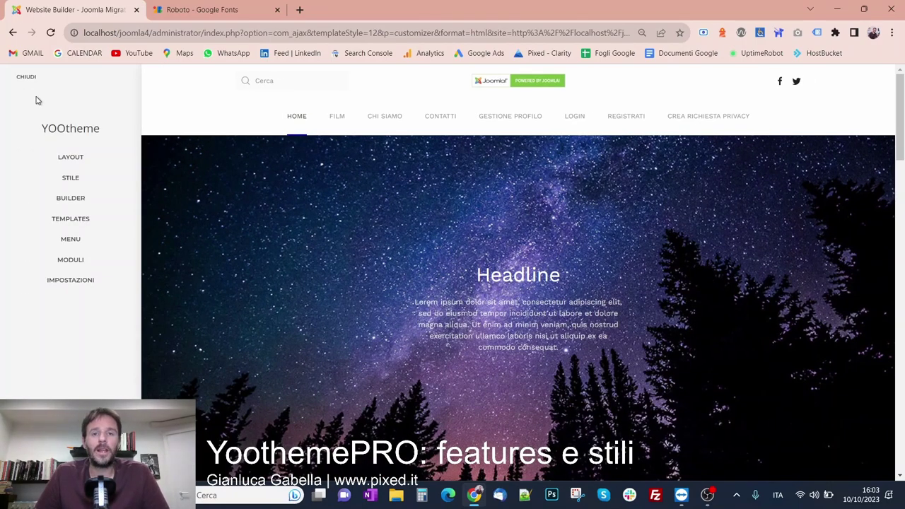
left_click(58, 157)
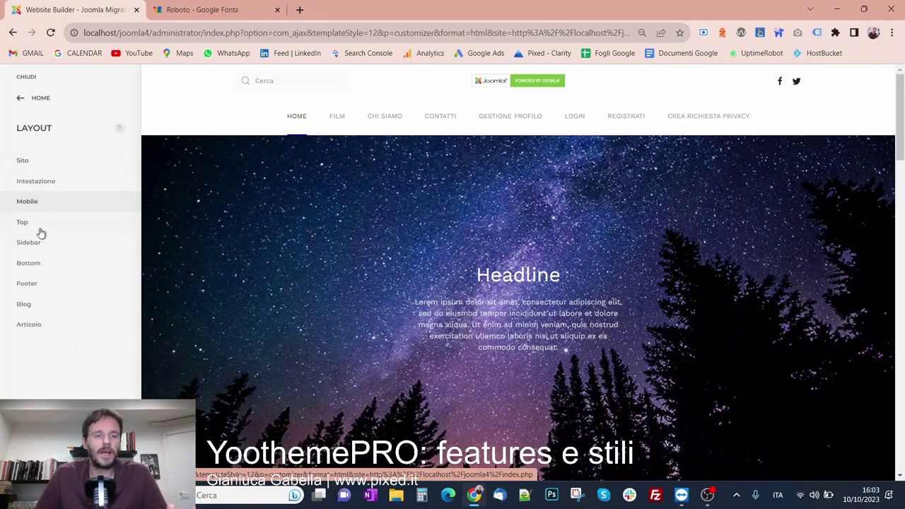
left_click(44, 282)
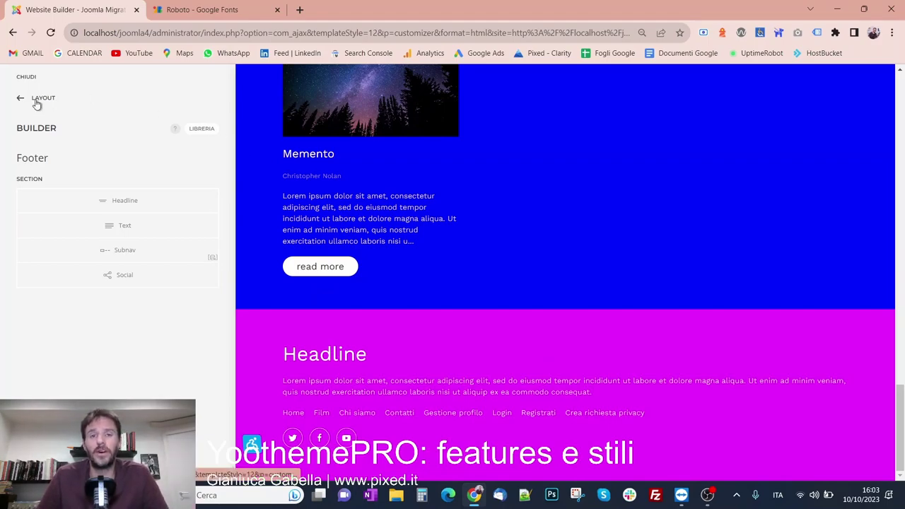
Open Layout > Mobile, keep visibility at Medio (Tablet in Landscape), and review the header options
left_click(37, 101)
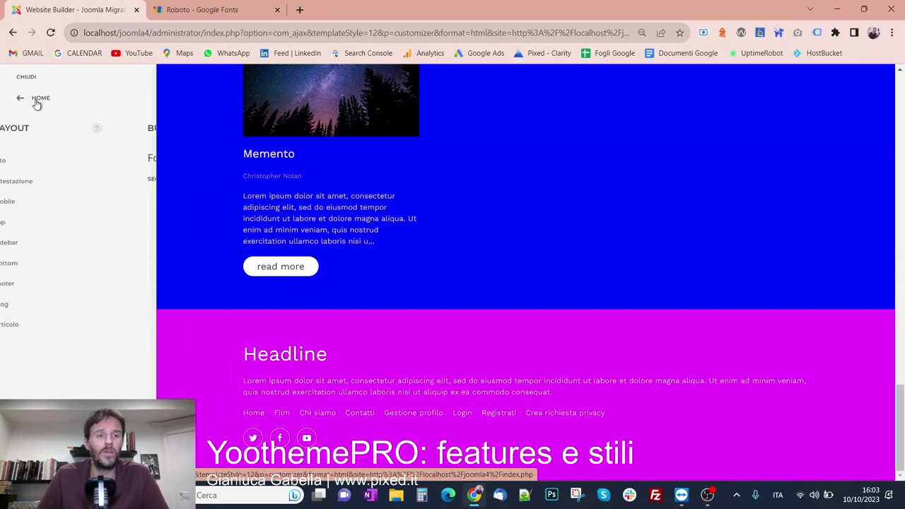
left_click(57, 202)
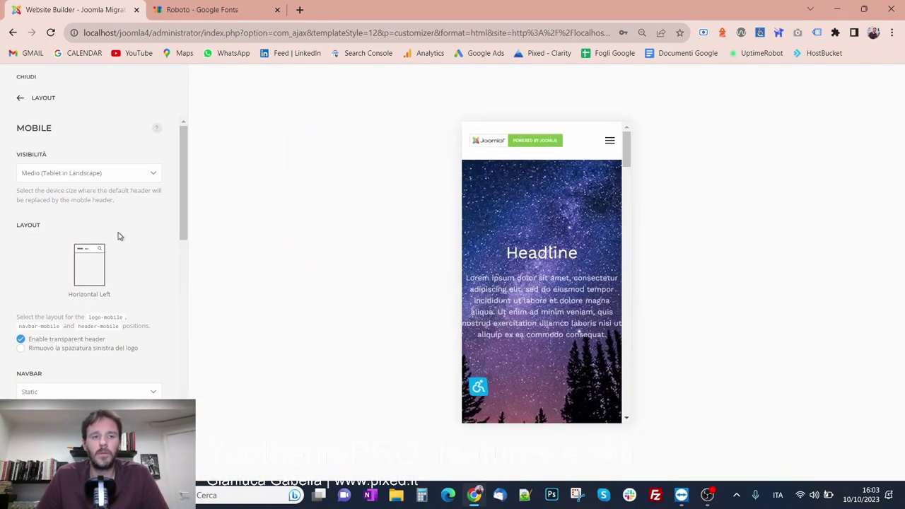
left_click(111, 172)
left_click(117, 161)
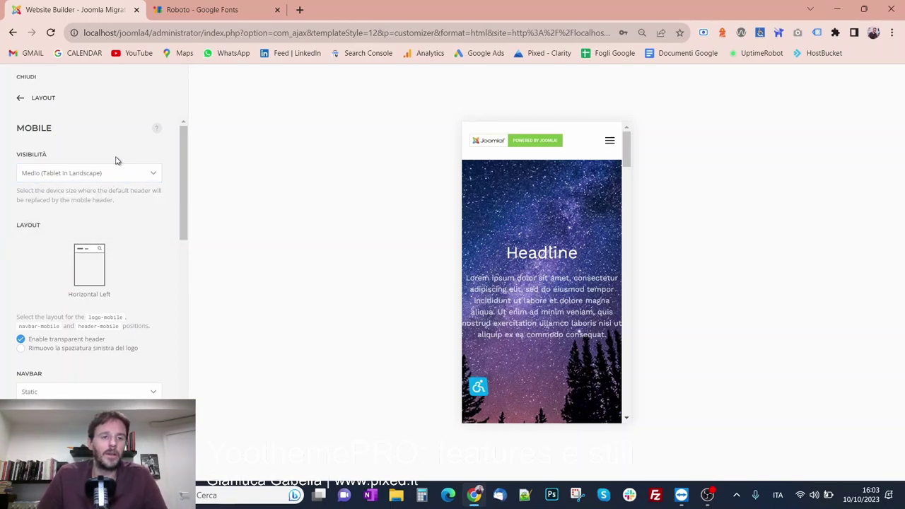
scroll(118, 160, "down", 2)
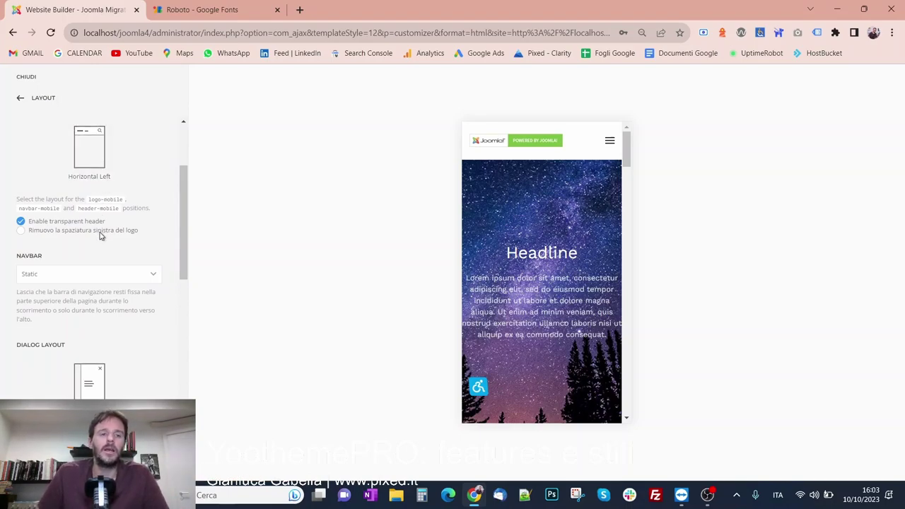
scroll(99, 250, "down", 2)
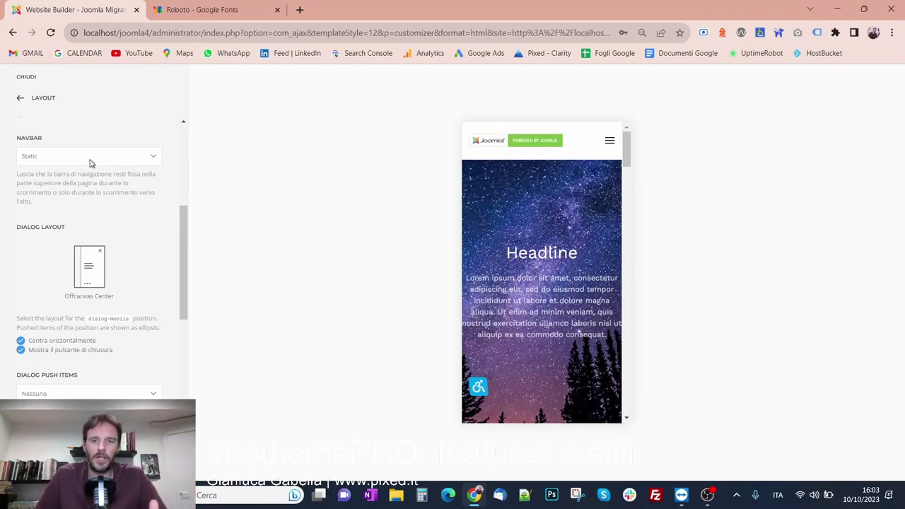
scroll(141, 240, "down", 2)
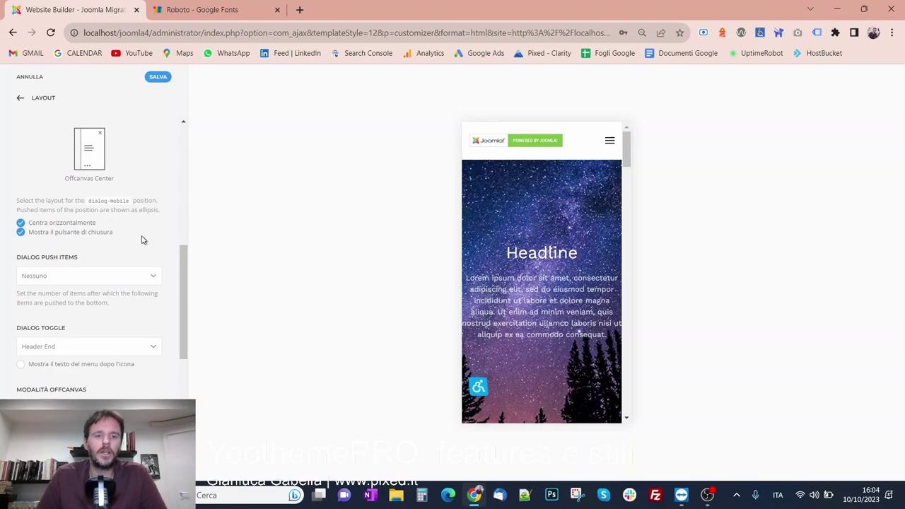
scroll(141, 240, "down", 3)
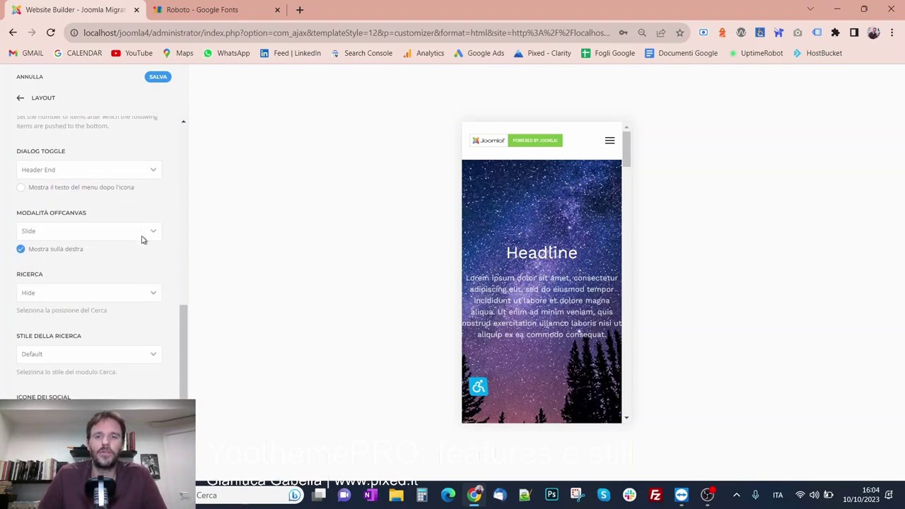
scroll(141, 240, "down", 2)
scroll(141, 240, "up", 8)
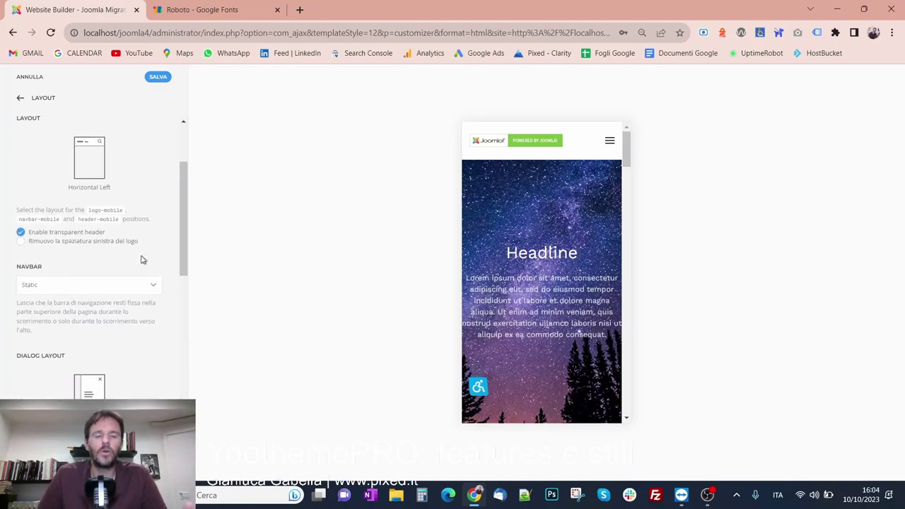
Navigate out of the mobile header settings back through the layout areas
left_click(36, 100)
left_click(36, 103)
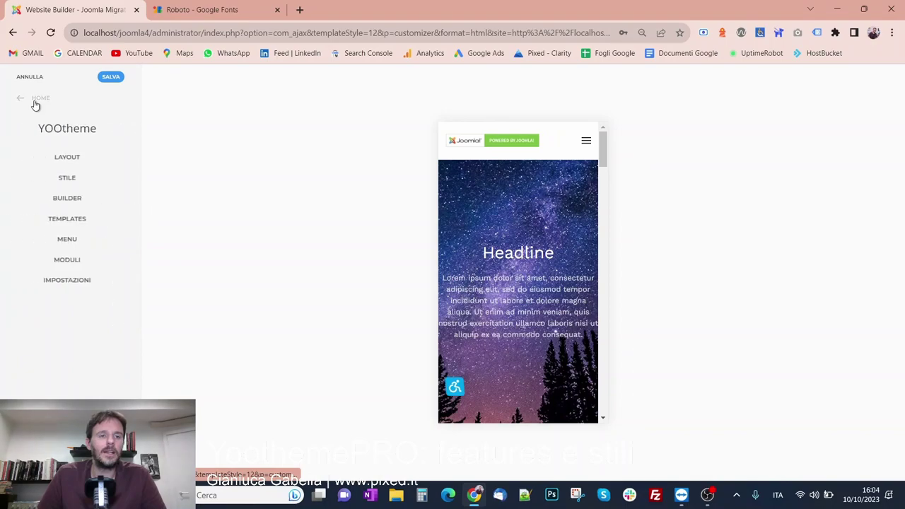
left_click(78, 168)
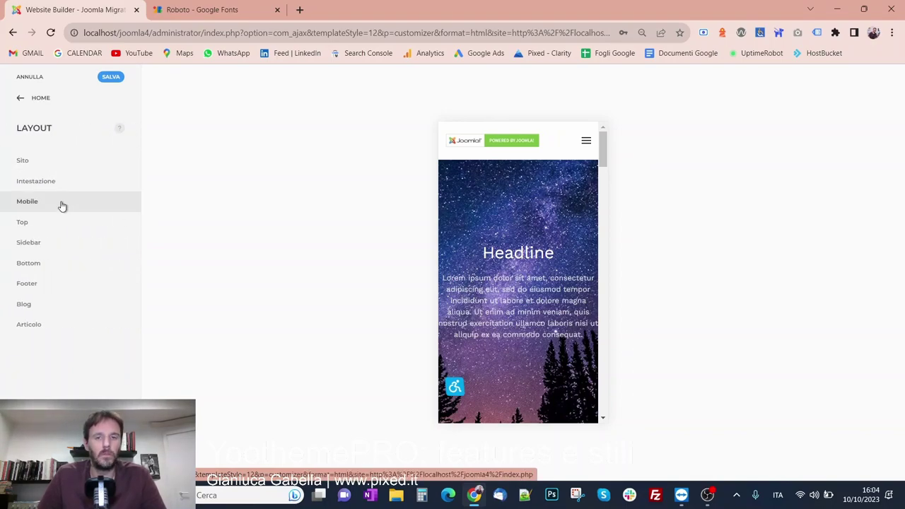
left_click(62, 202)
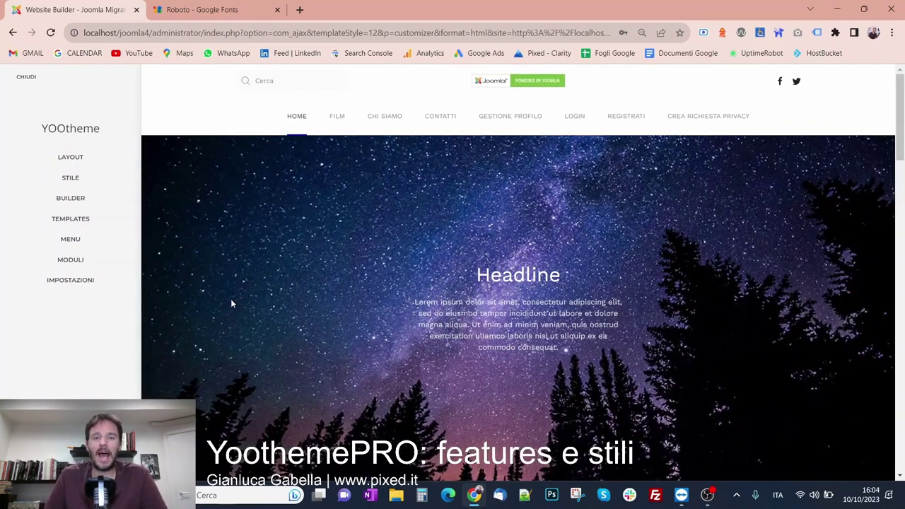
scroll(230, 303, "down", 3)
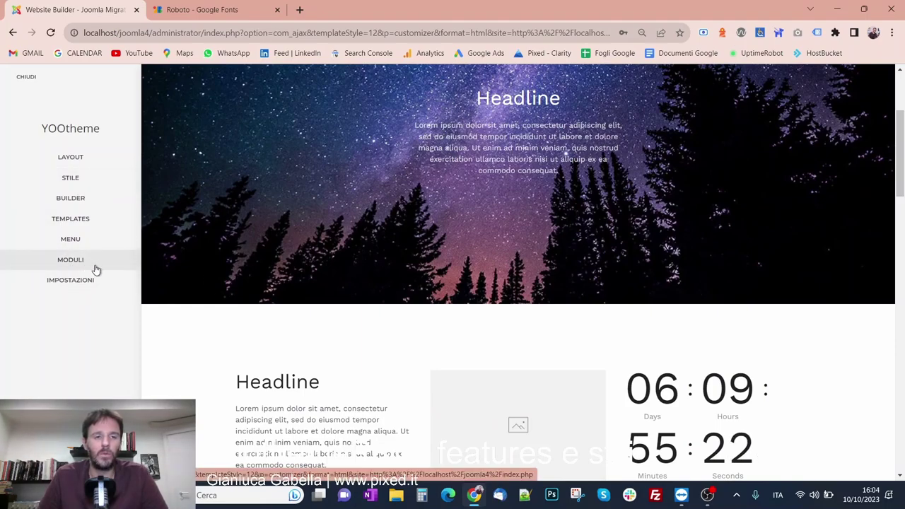
Open Moduli and scroll through the module list to the Aggiungi Modulo choices
left_click(71, 259)
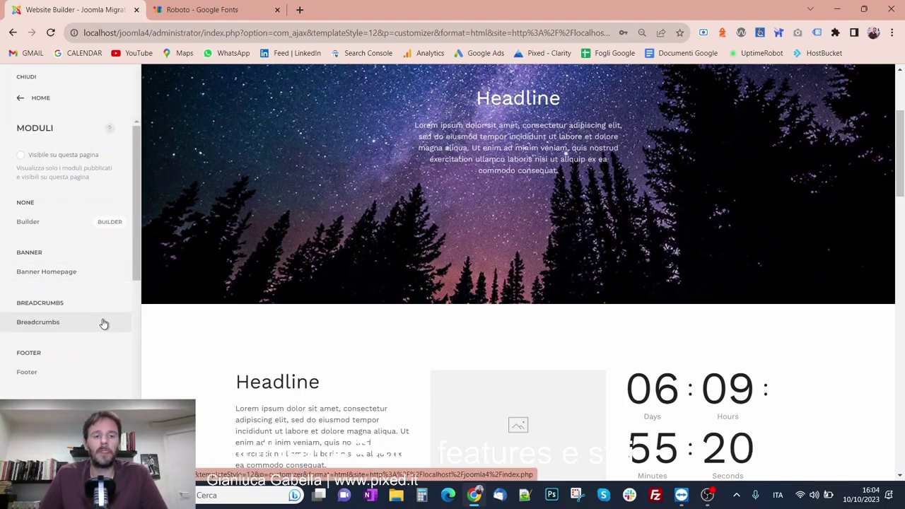
scroll(99, 332, "down", 5)
scroll(95, 346, "up", 5)
scroll(91, 361, "down", 3)
scroll(92, 361, "down", 3)
scroll(94, 363, "up", 5)
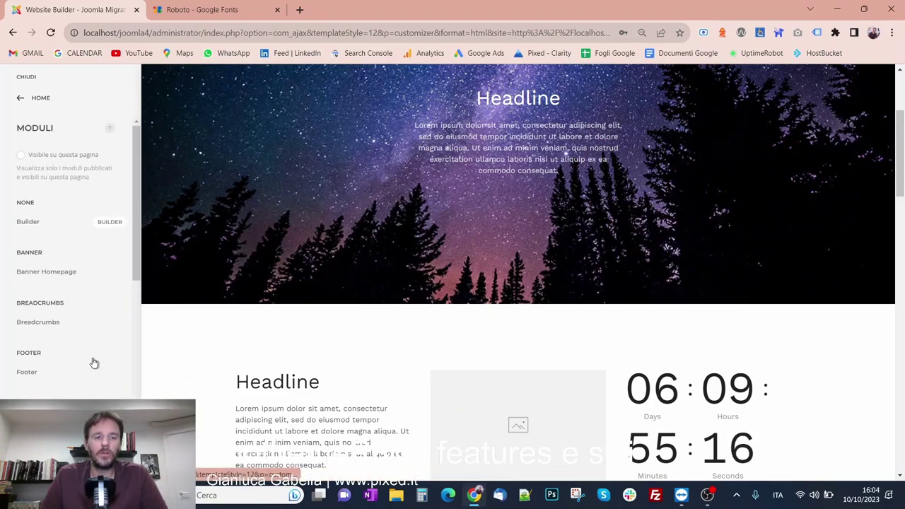
scroll(95, 354, "down", 3)
scroll(95, 352, "down", 3)
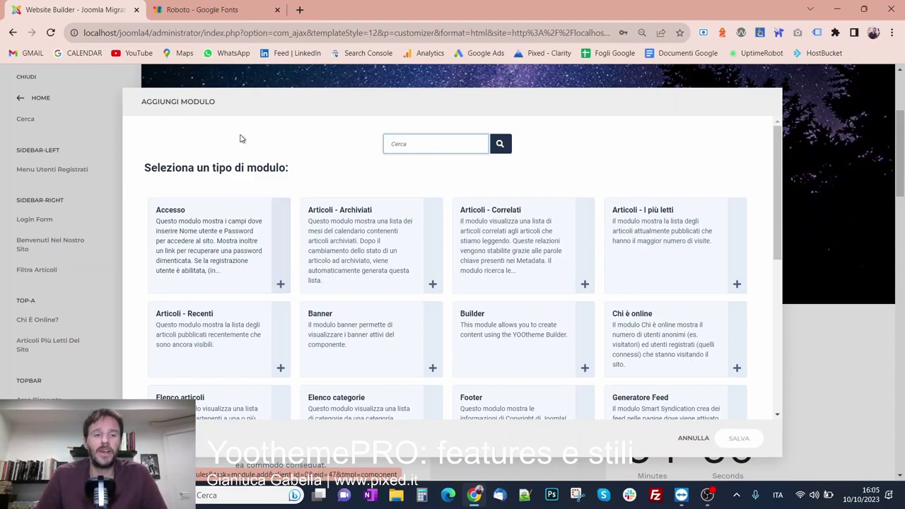
Cancel the Aggiungi Modulo dialog without adding a module
left_click(57, 270)
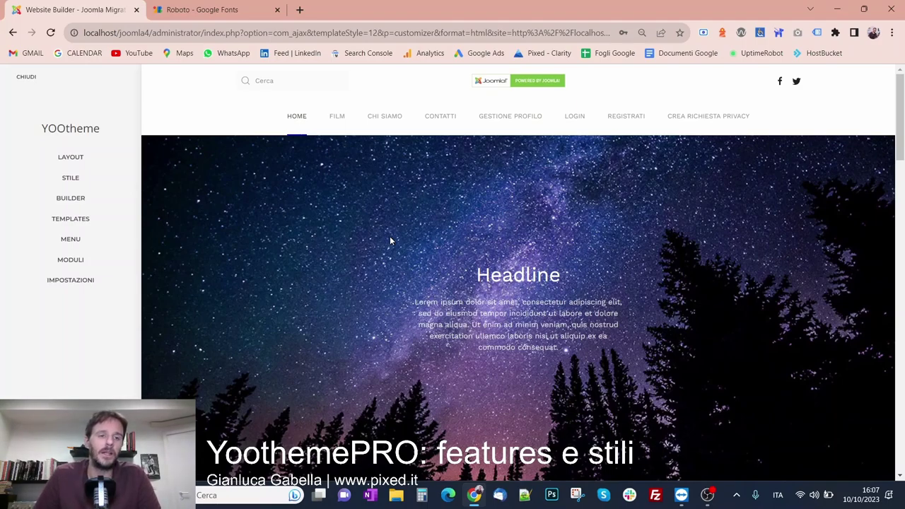
List the Main Menu items: Home, Film, Chi siamo, Contatti and the rest
left_click(97, 243)
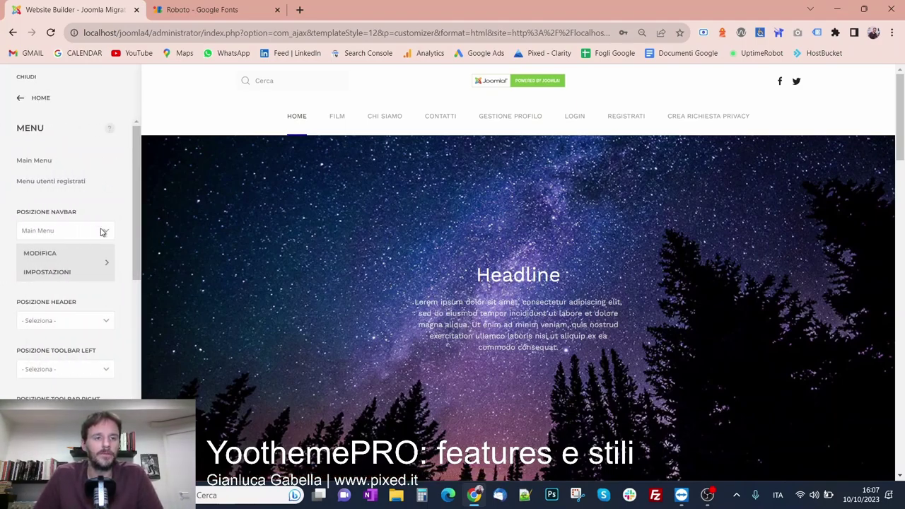
left_click(32, 163)
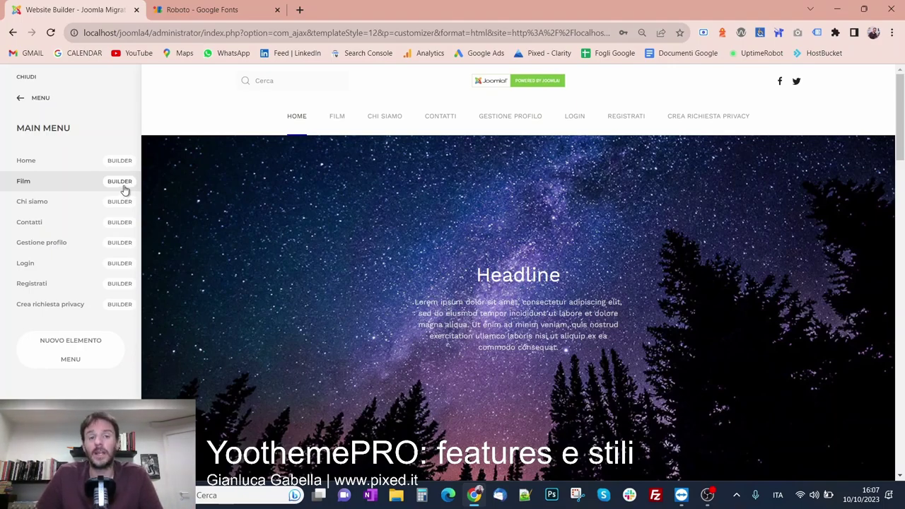
Create a new empty builder layout (Nuovo Layout) for the Film menu item and preview its dropdown
left_click(119, 181)
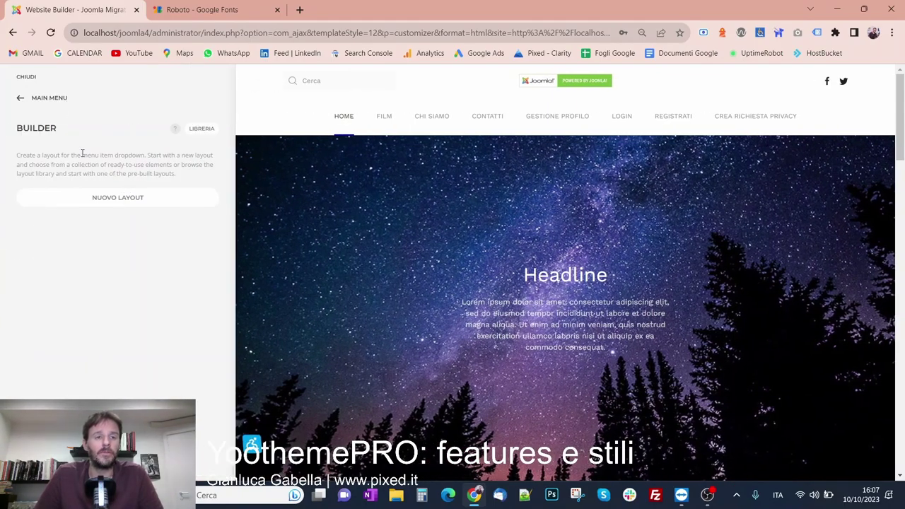
left_click(56, 100)
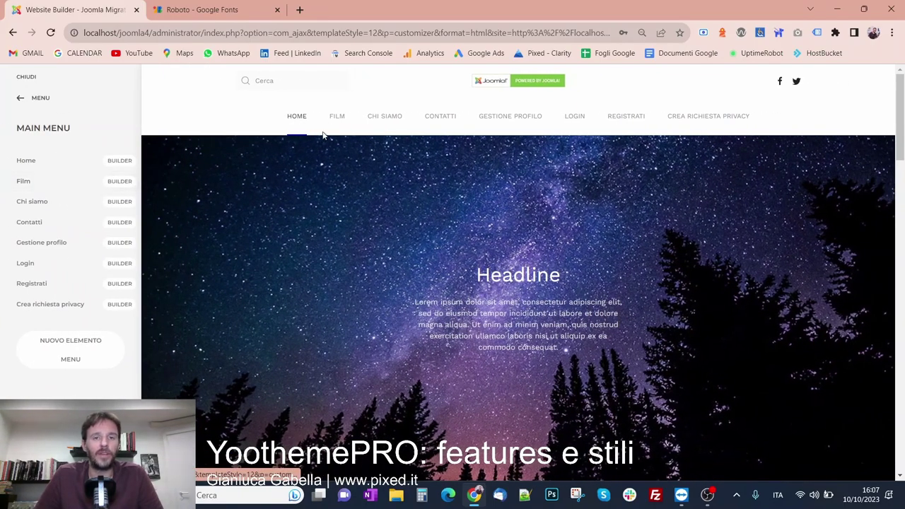
left_click(127, 182)
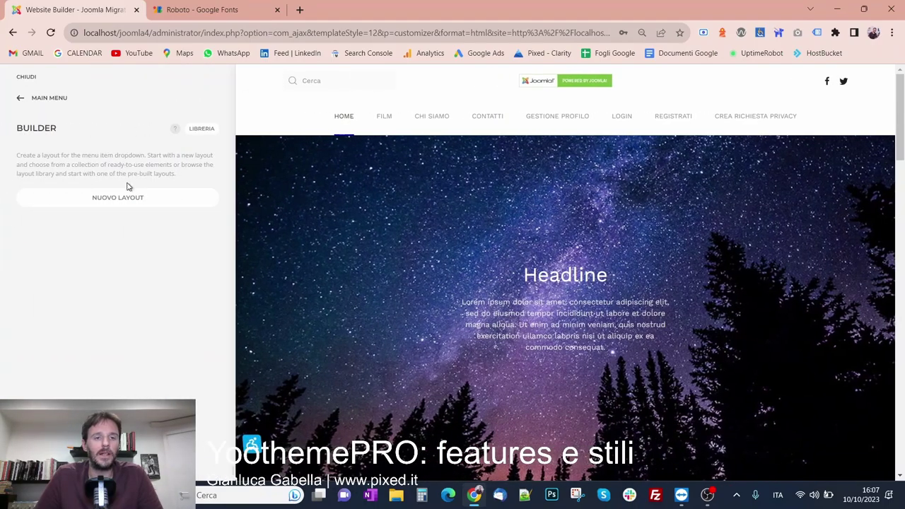
left_click(128, 198)
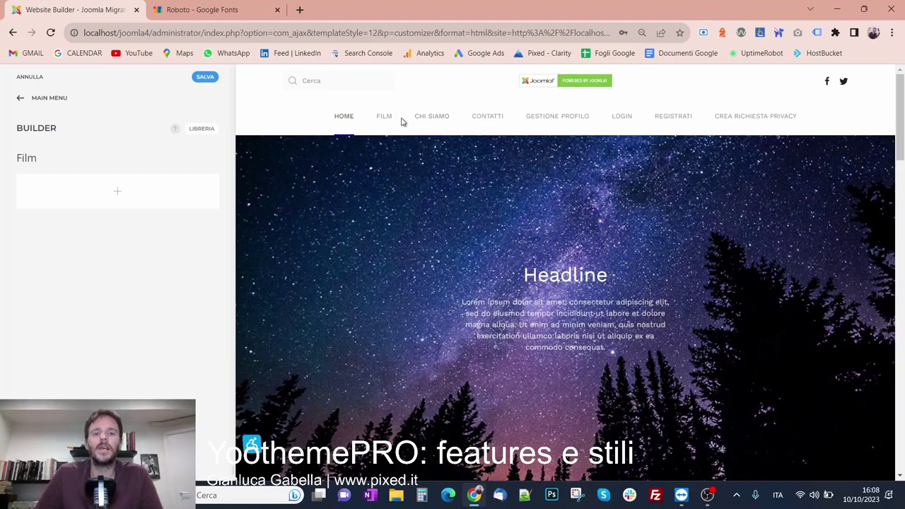
mouse_move(378, 125)
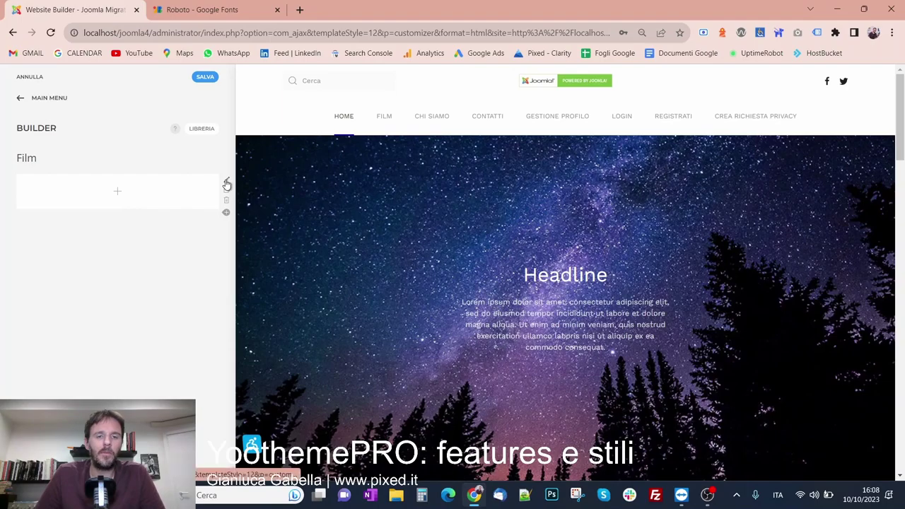
Split the Film layout's row into two equal columns (Halves)
left_click(225, 184)
left_click(131, 186)
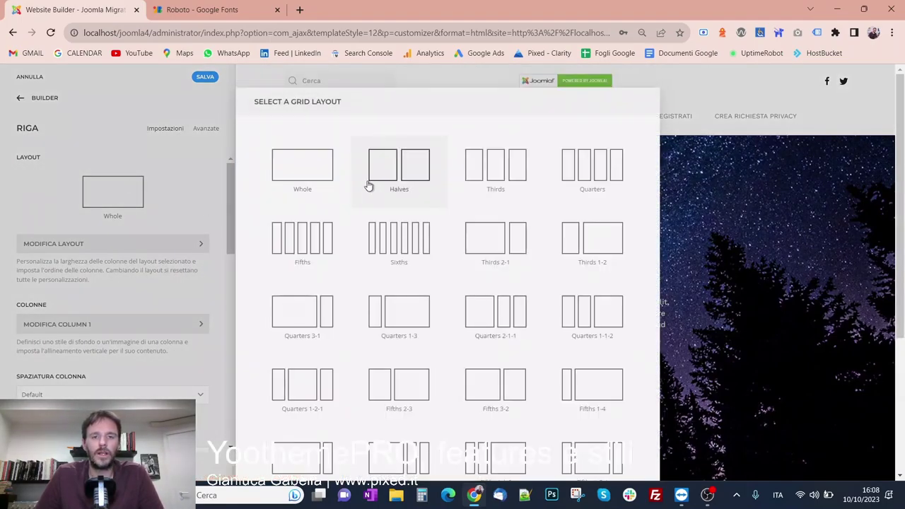
left_click(364, 184)
left_click(33, 101)
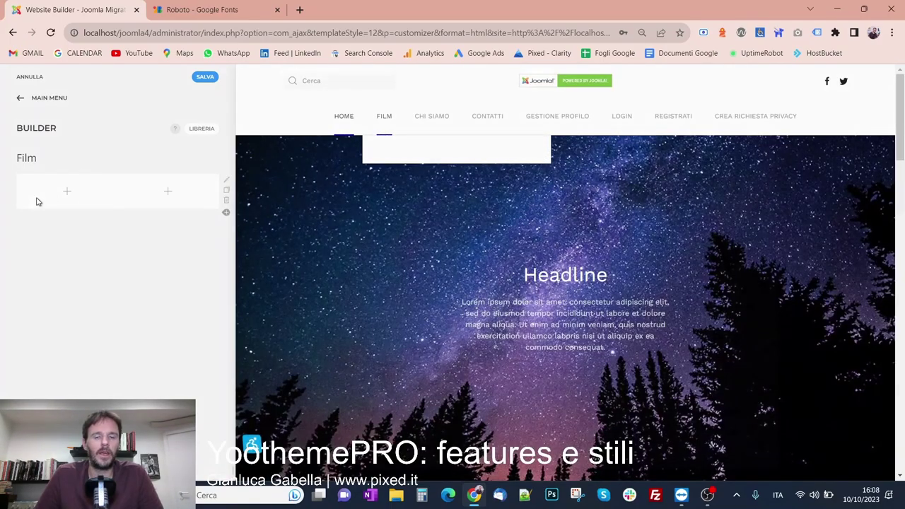
Add a Headline reading 'Ultimi film inseriti' to the first column, rendered as a div
left_click(38, 201)
left_click(515, 225)
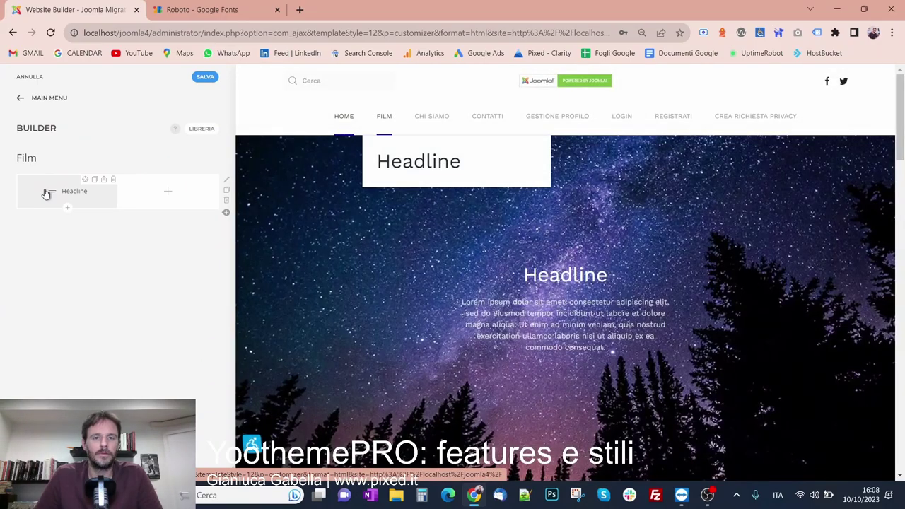
left_click(46, 192)
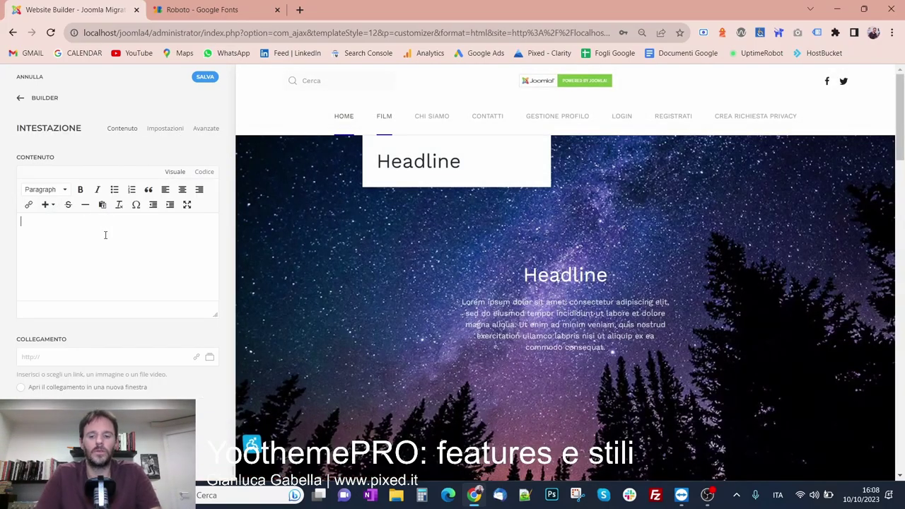
type("Ultimi film inser")
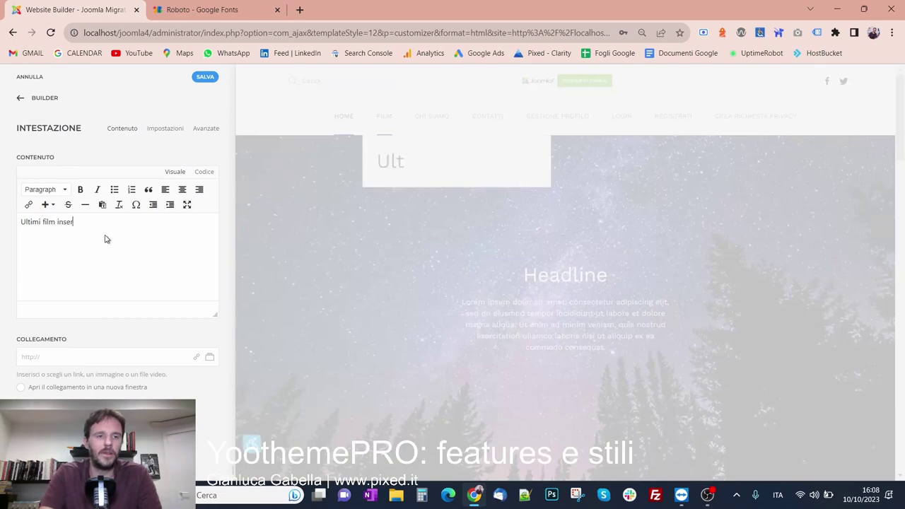
type("iti:")
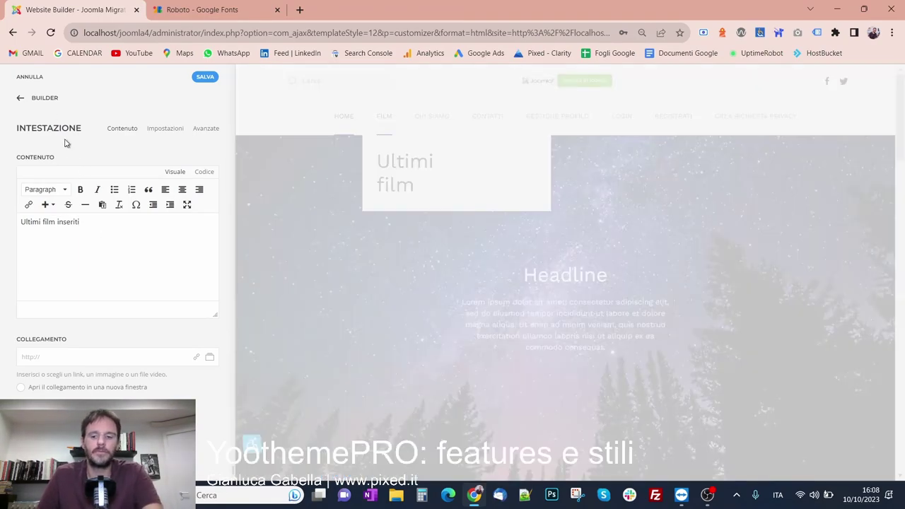
left_click(163, 129)
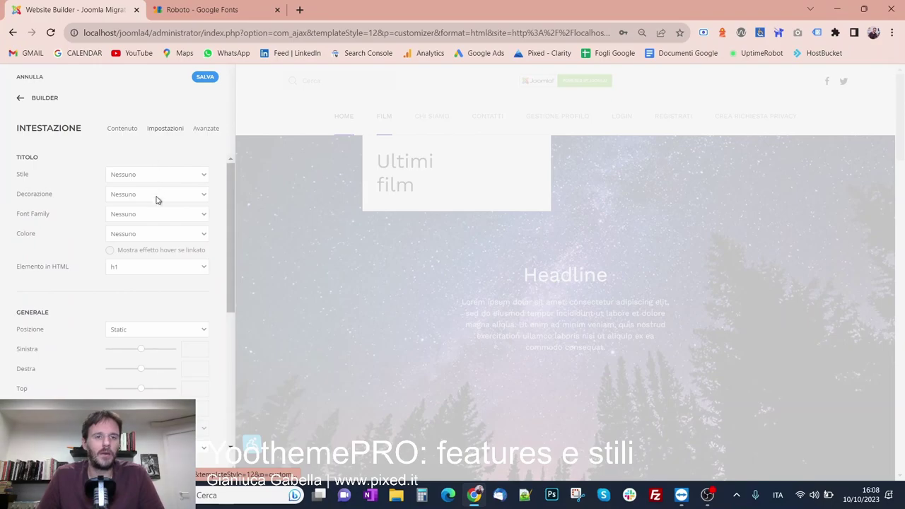
left_click(147, 267)
left_click(141, 335)
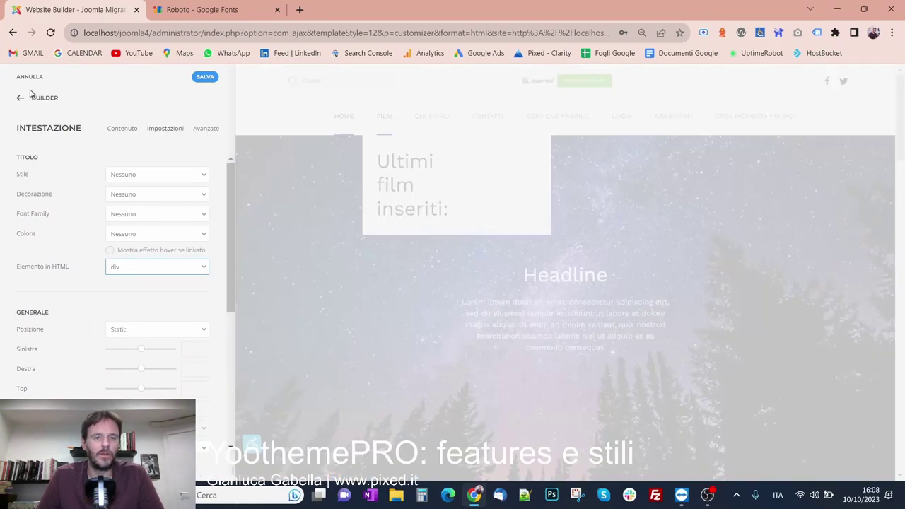
left_click(36, 99)
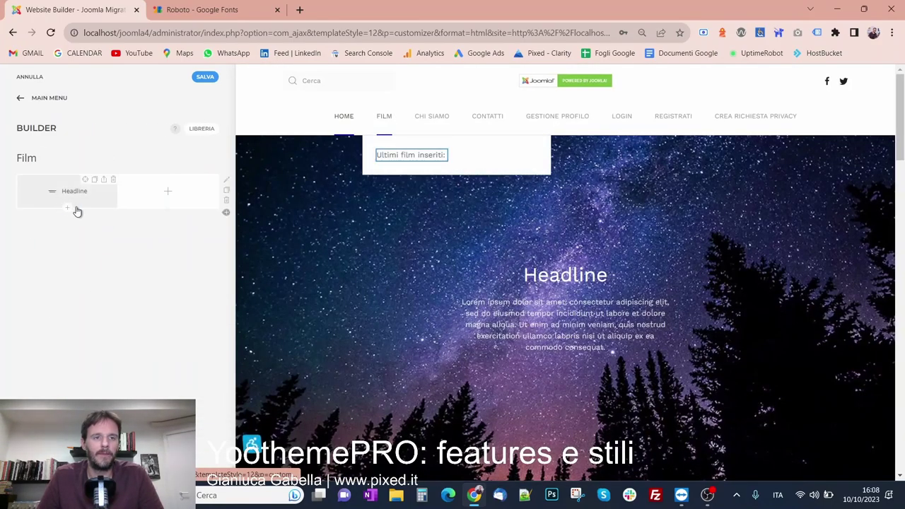
left_click(67, 206)
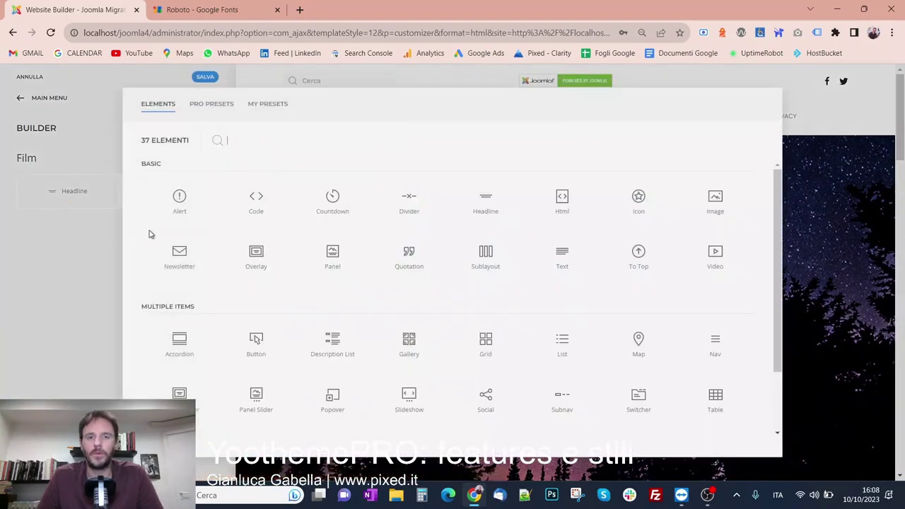
Add a List element whose item pulls Articoli personalizzati from the Film category
left_click(551, 357)
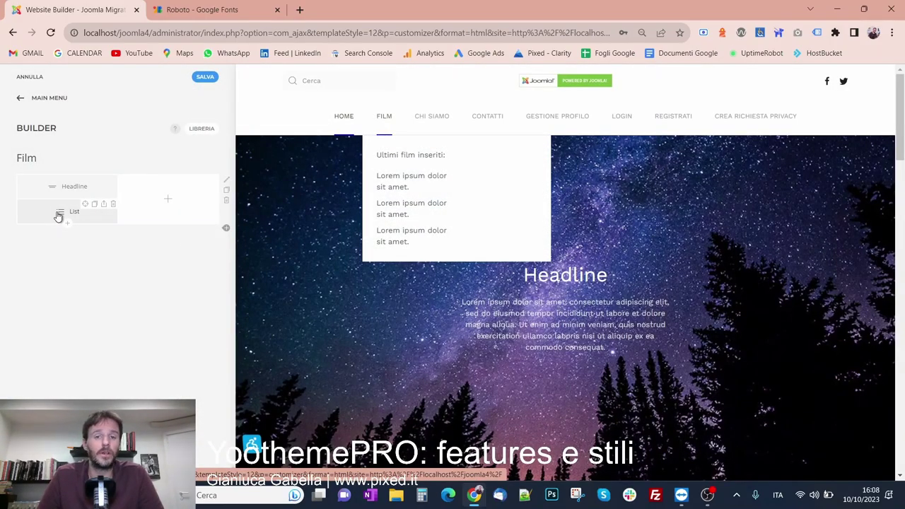
left_click(36, 210)
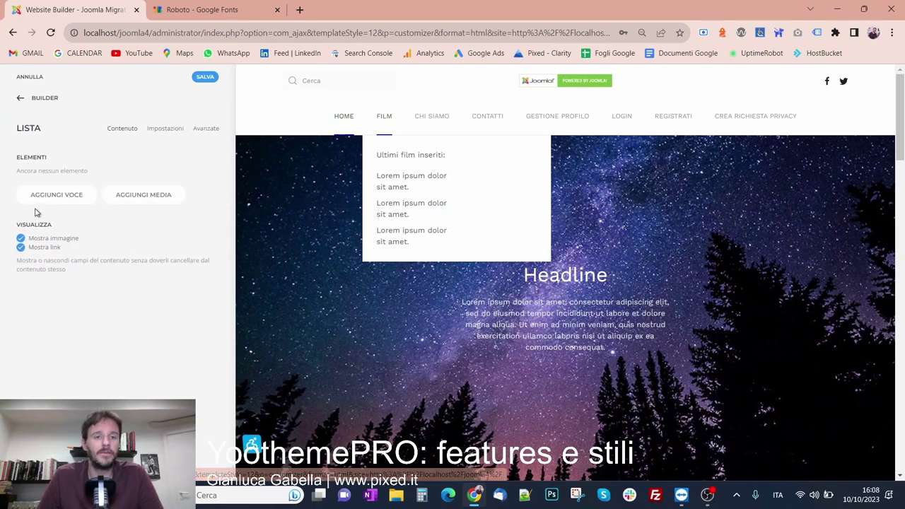
left_click(76, 197)
left_click(201, 131)
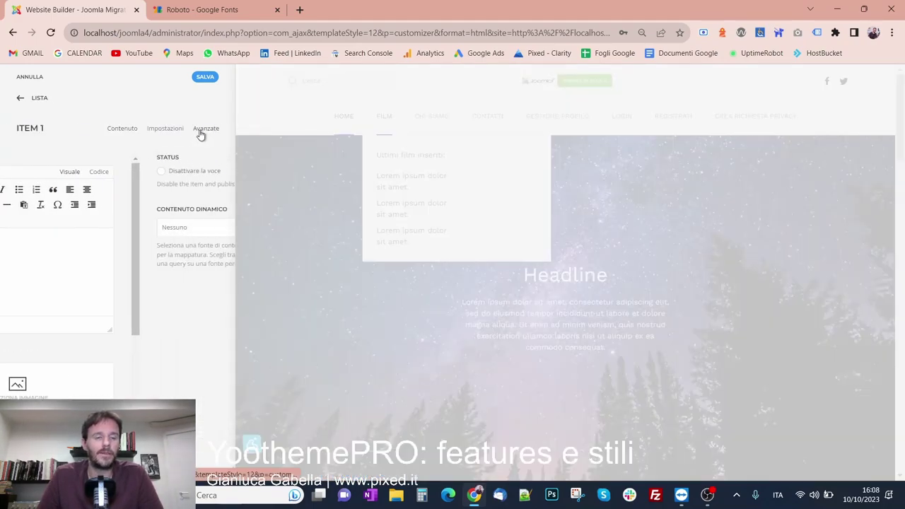
left_click(78, 229)
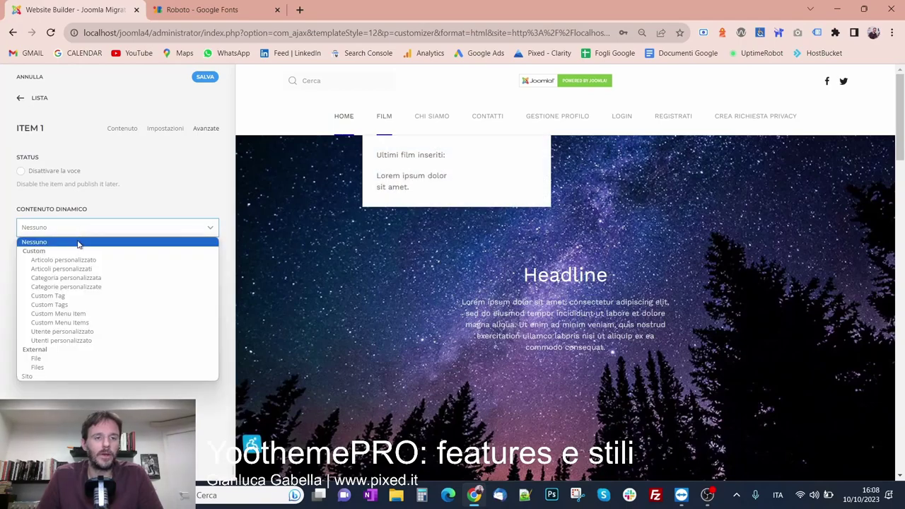
left_click(78, 269)
left_click(60, 316)
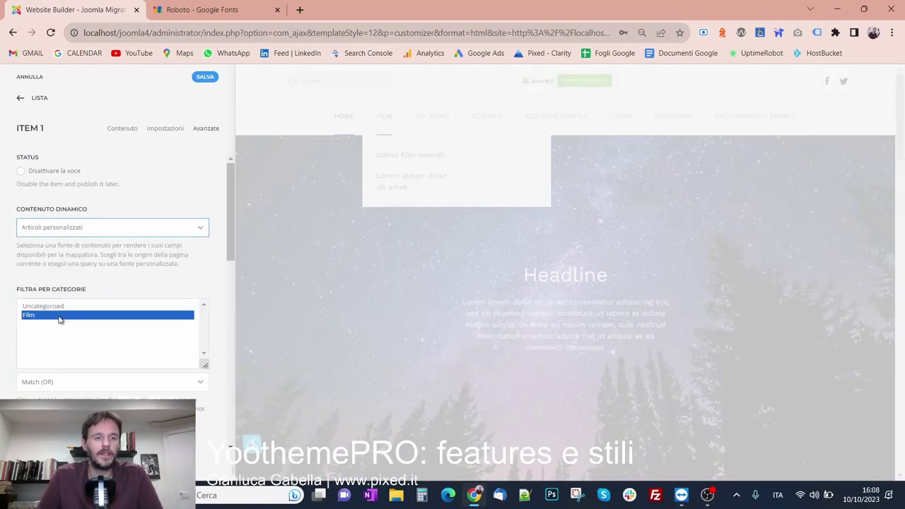
Fill each list item with the article Titolo and link it to its article
left_click(122, 127)
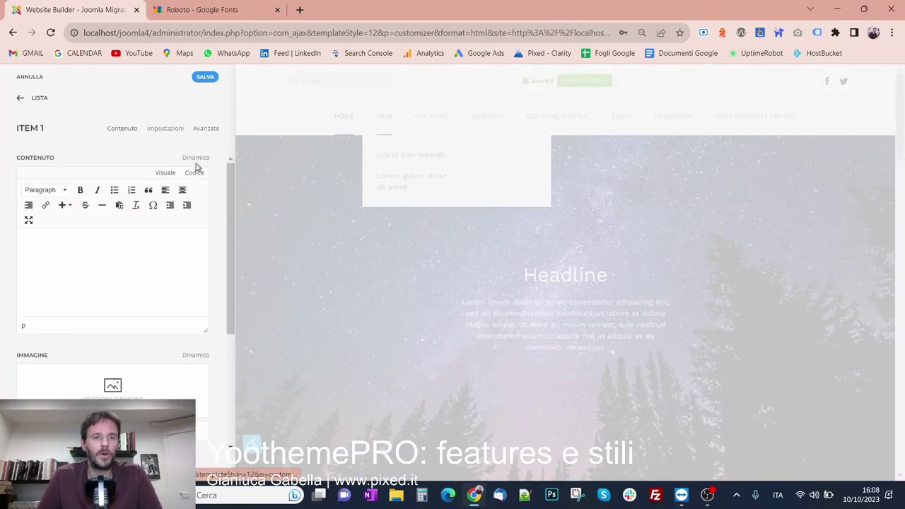
left_click(195, 157)
left_click(106, 218)
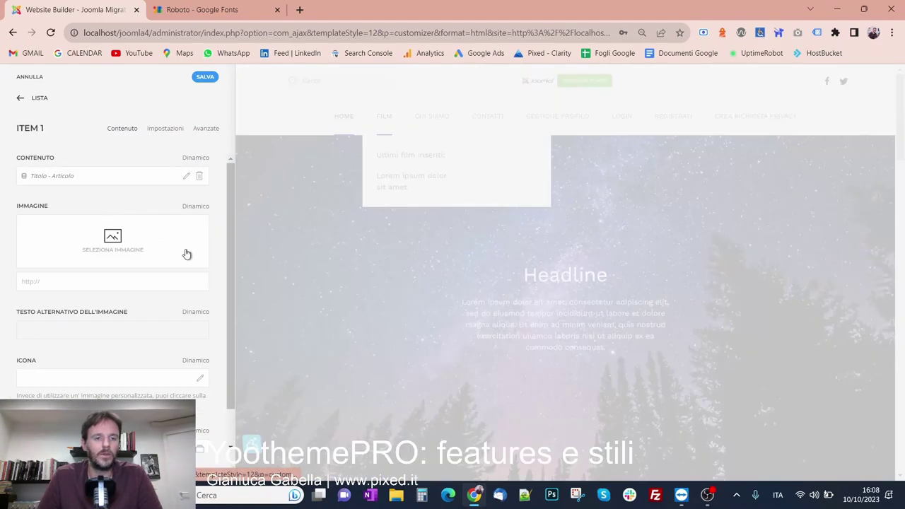
scroll(173, 257, "down", 1)
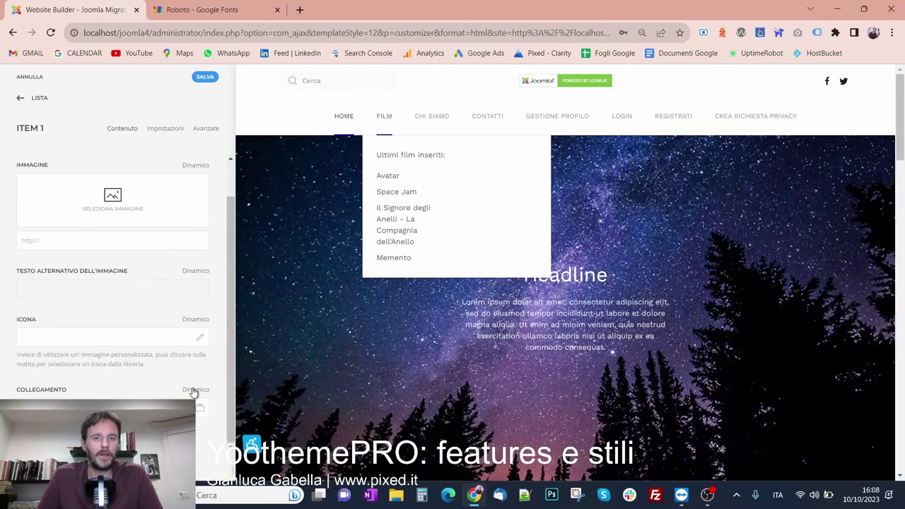
left_click(194, 389)
scroll(64, 304, "down", 3)
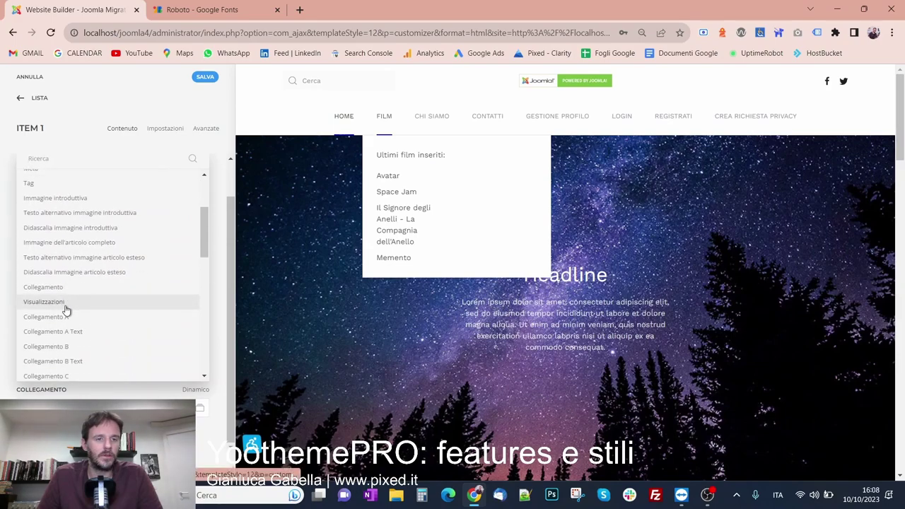
left_click(70, 287)
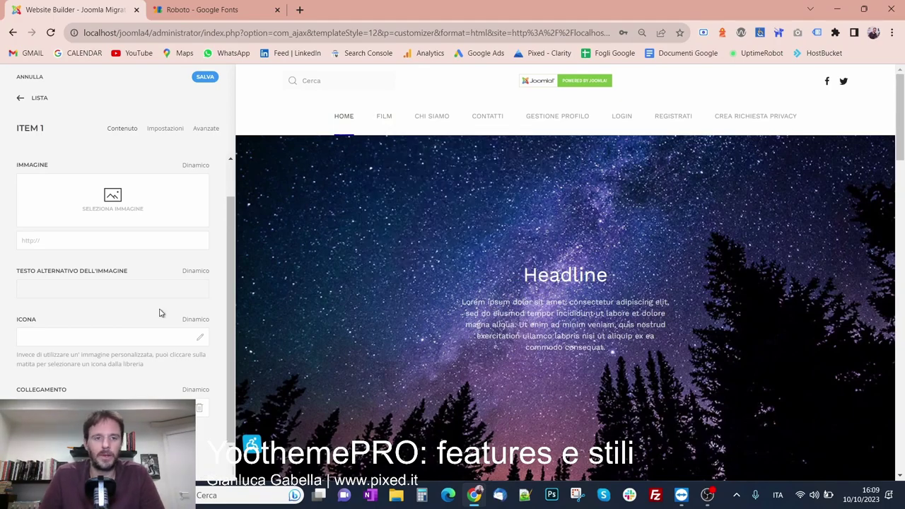
Give each film list entry a video-camera icon
left_click(195, 321)
left_click(203, 343)
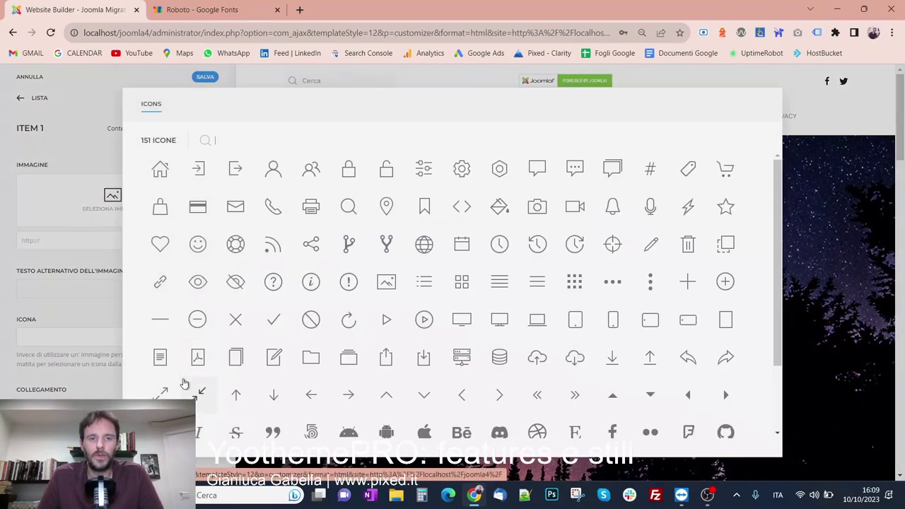
left_click(574, 206)
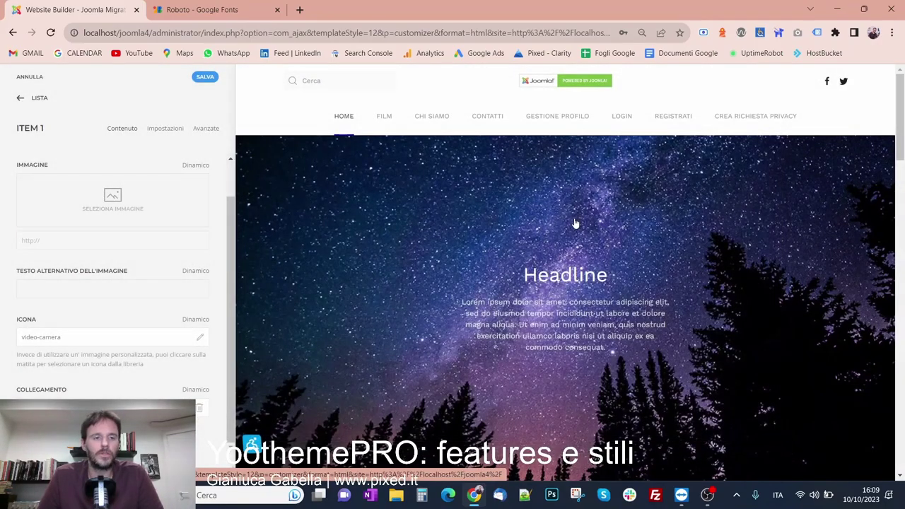
mouse_move(384, 116)
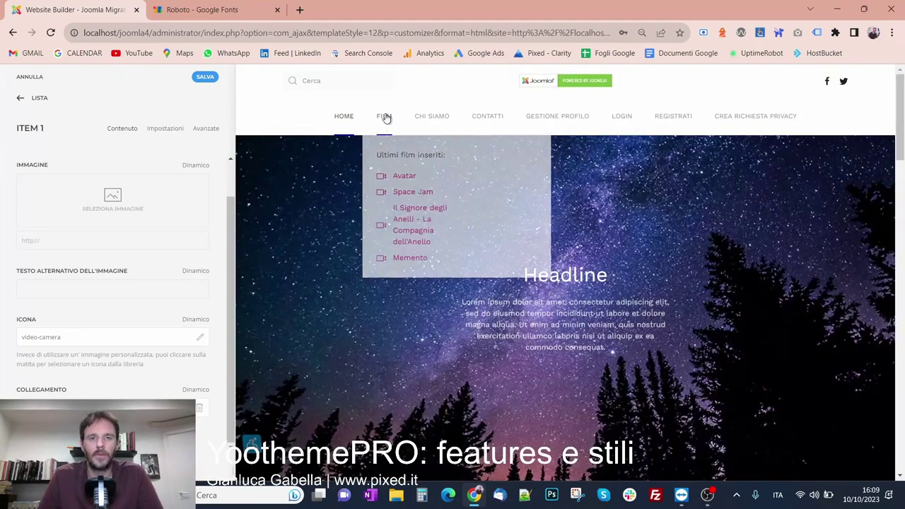
left_click(27, 99)
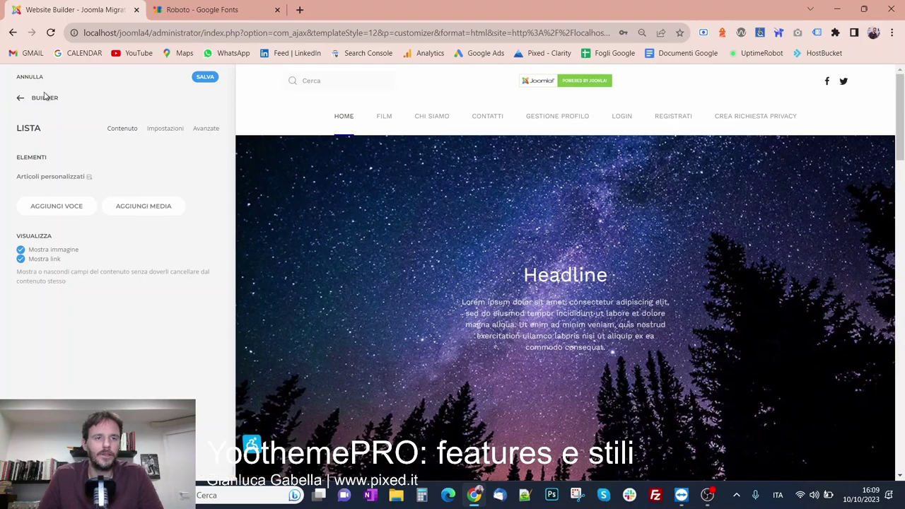
left_click(46, 99)
Add an Image element showing cassiopeia's nasa1-400.jpg to the second column
left_click(169, 203)
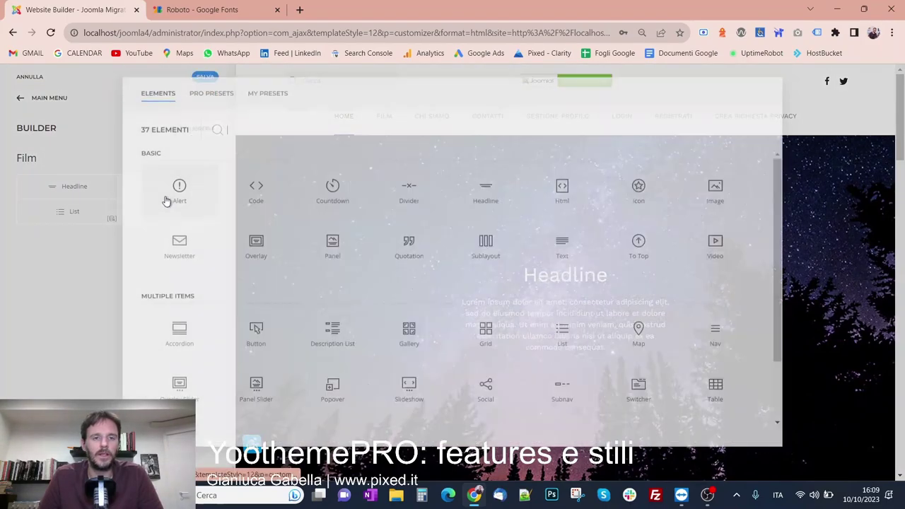
left_click(709, 208)
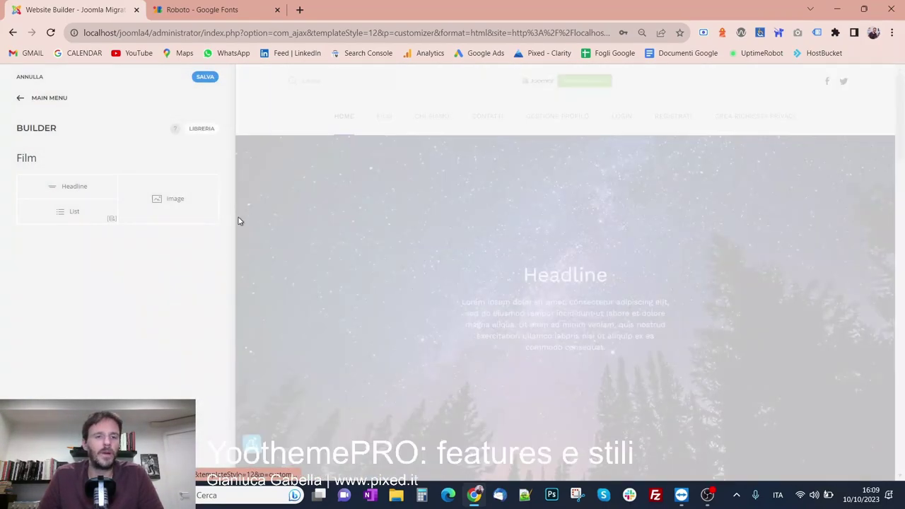
left_click(142, 200)
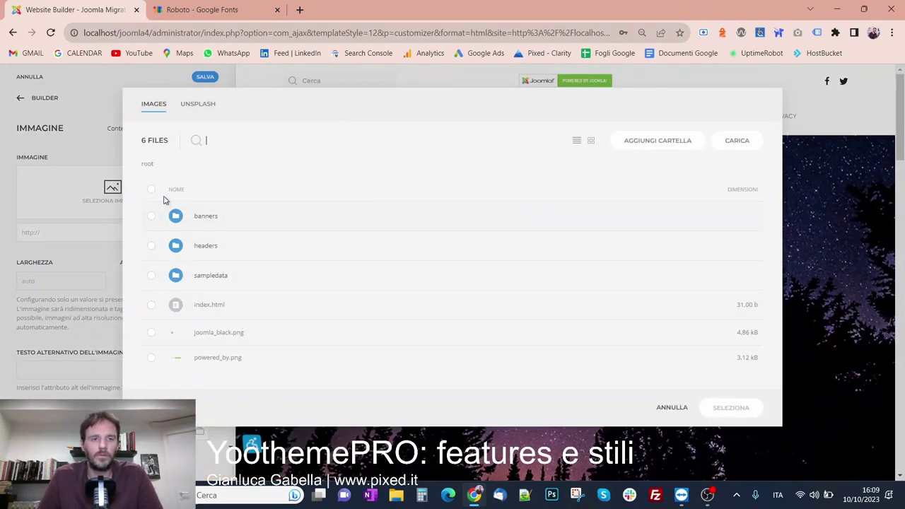
left_click(205, 275)
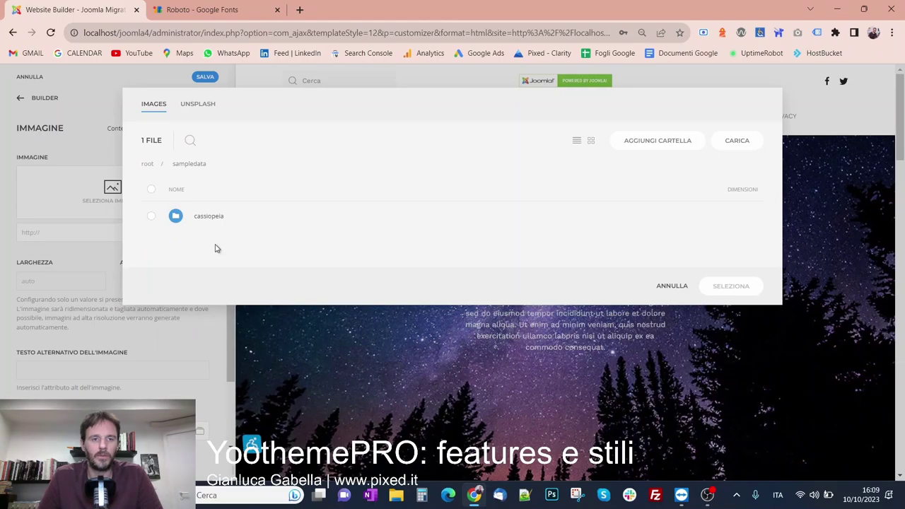
left_click(218, 218)
left_click(225, 216)
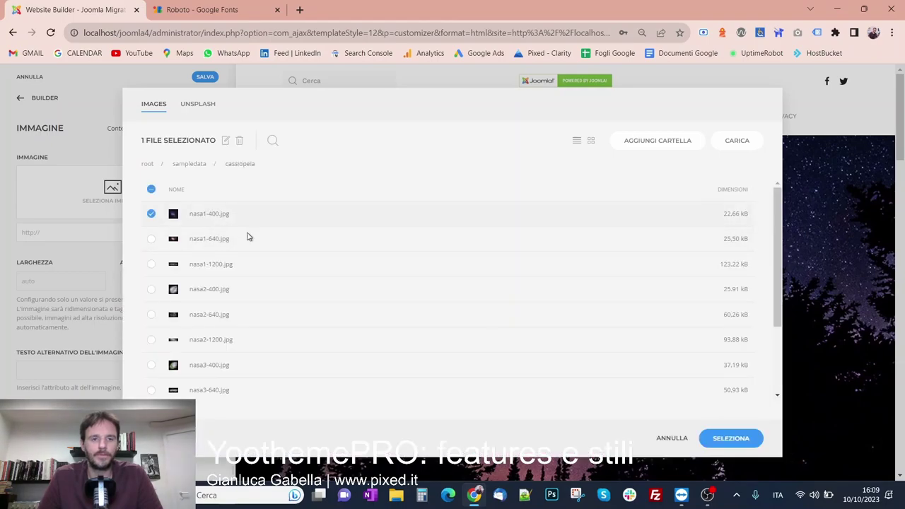
left_click(730, 438)
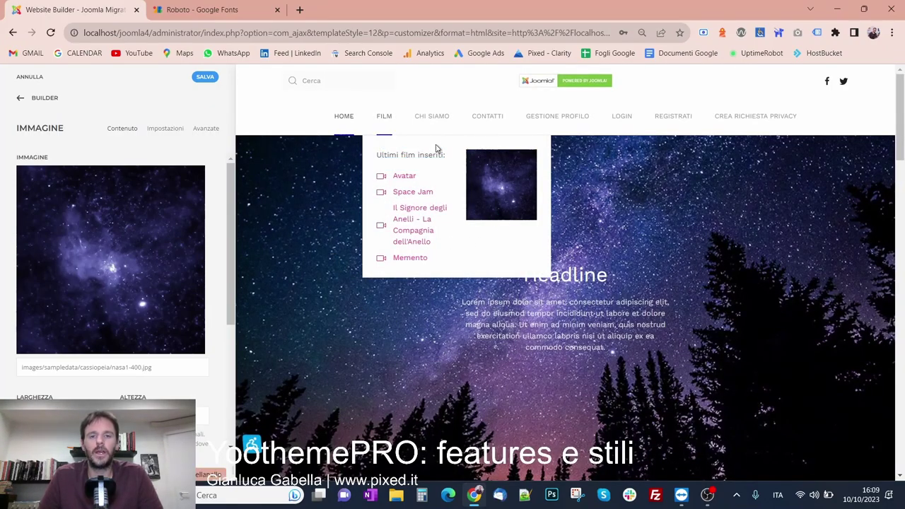
left_click(30, 101)
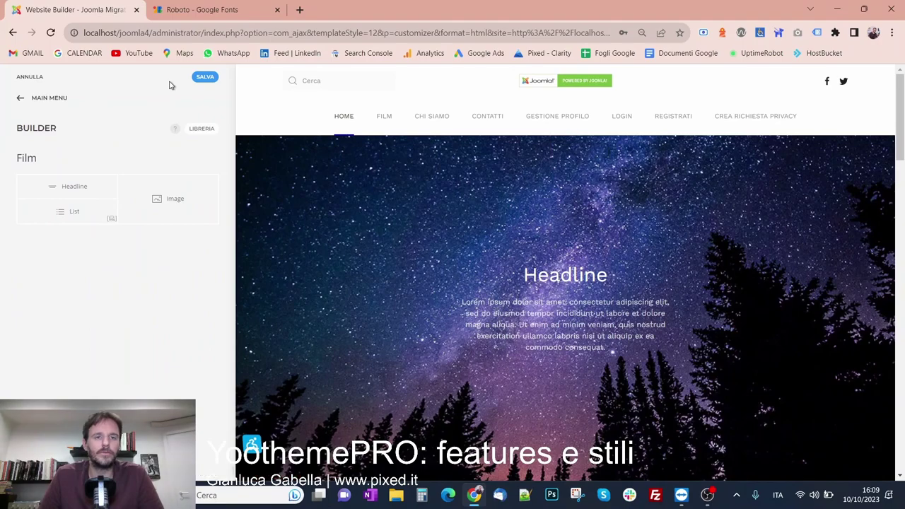
Save the Film mega-menu layout and return to the Main Menu items
left_click(207, 77)
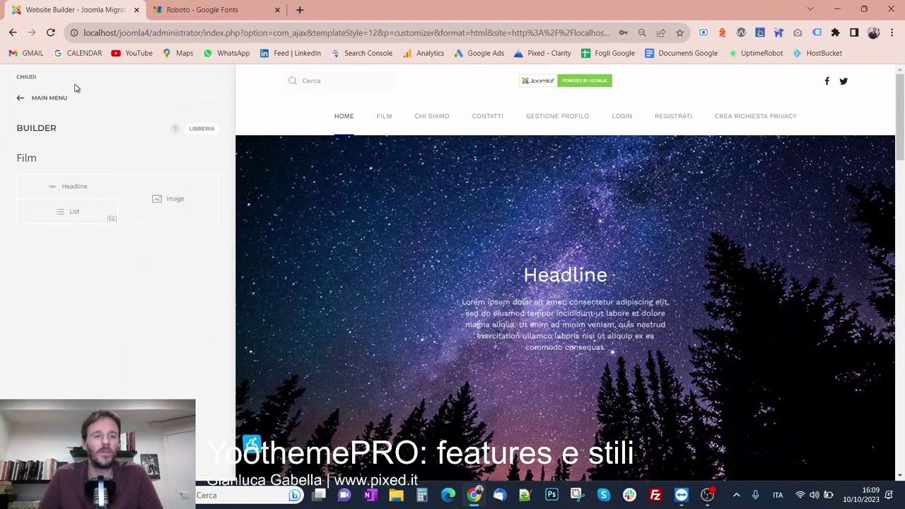
left_click(60, 101)
mouse_move(337, 121)
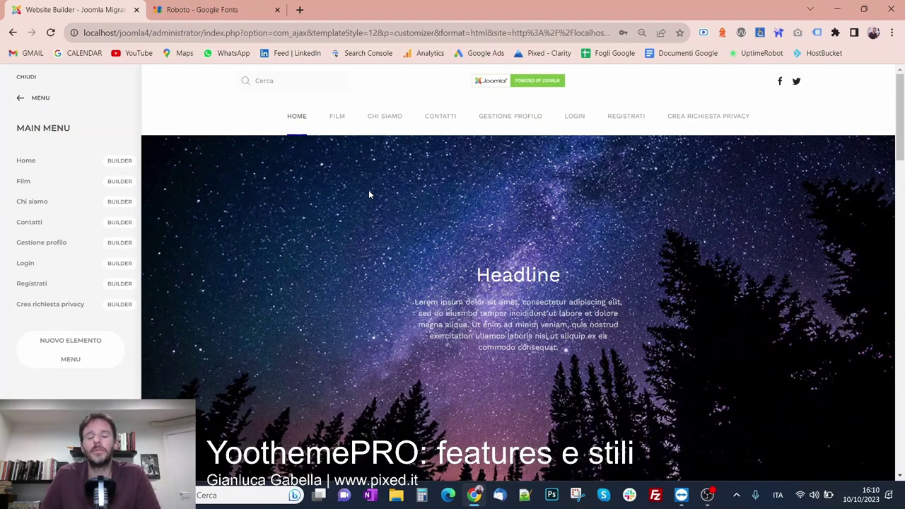
Give the Film menu item a camera icon instead of nasa1-640.jpg, with its title shown
mouse_move(94, 180)
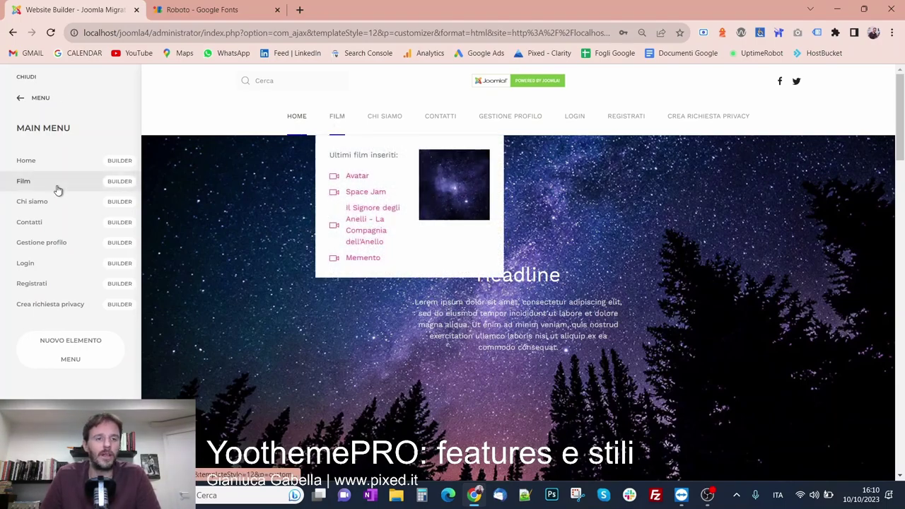
left_click(57, 184)
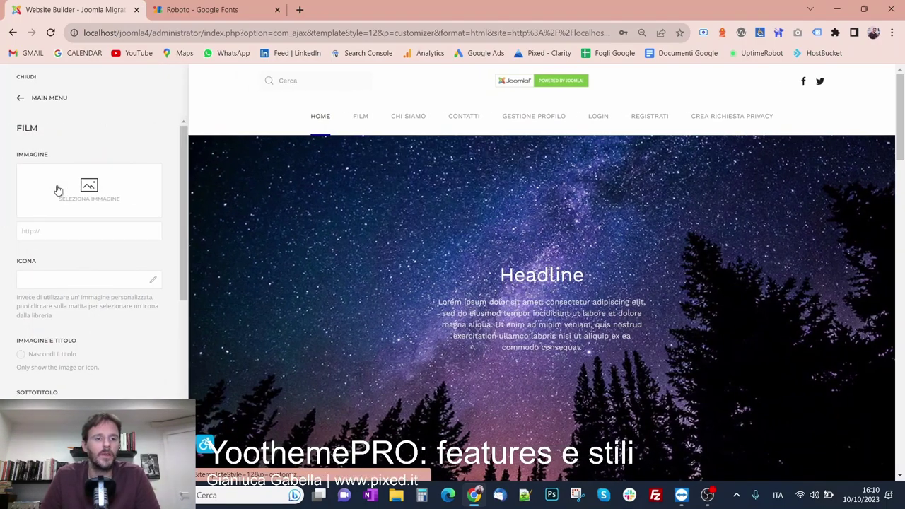
left_click(58, 190)
left_click(219, 241)
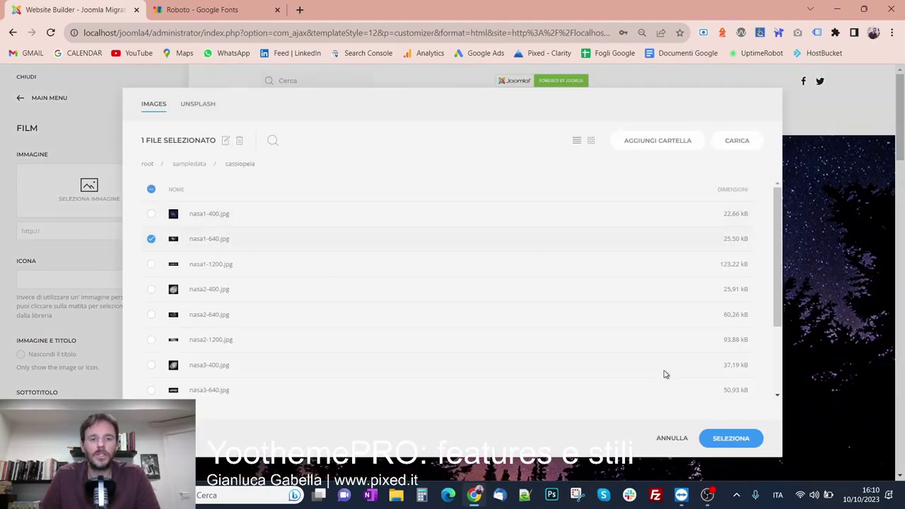
left_click(732, 436)
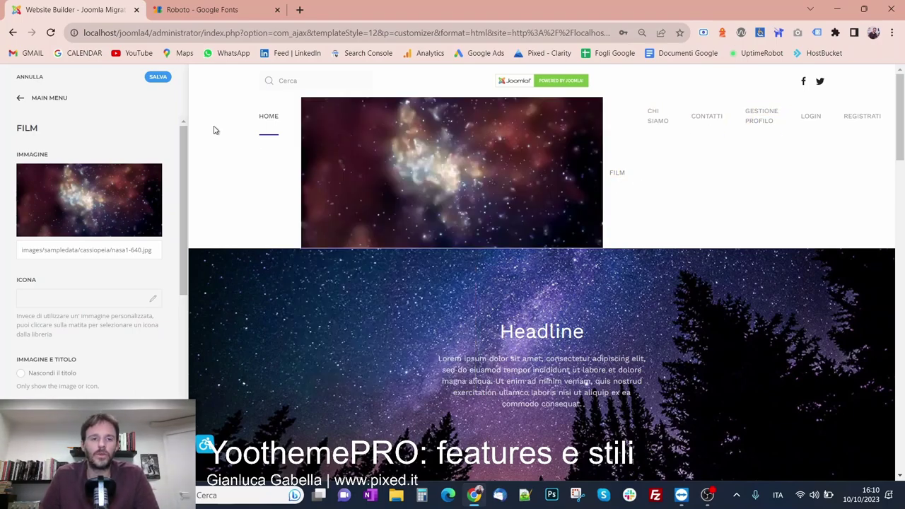
left_click(155, 175)
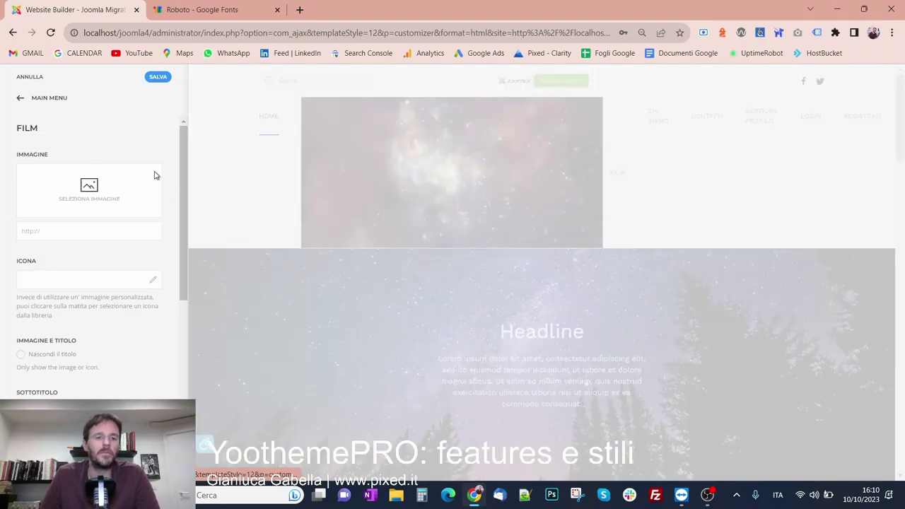
left_click(151, 284)
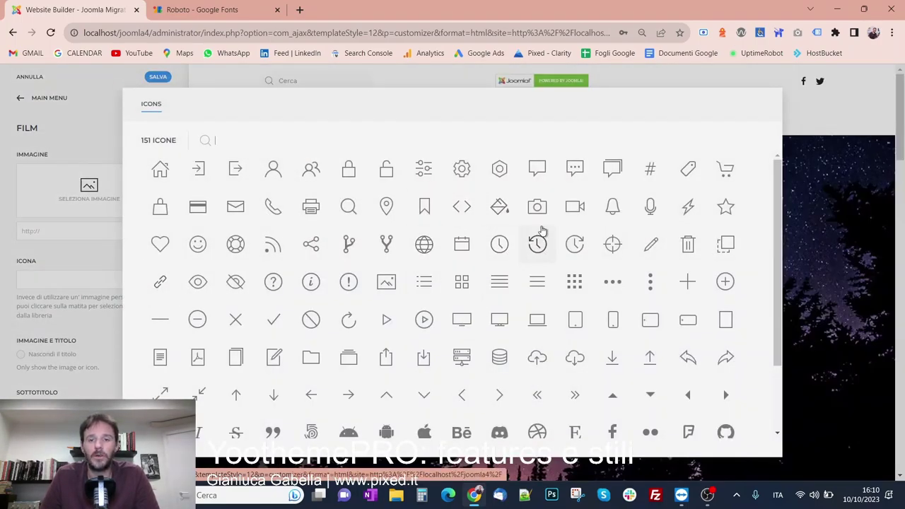
left_click(537, 207)
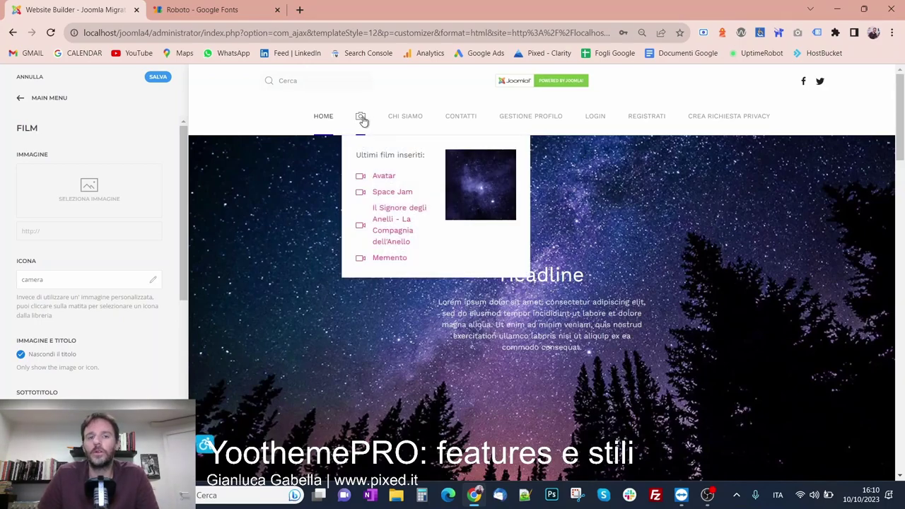
left_click(51, 359)
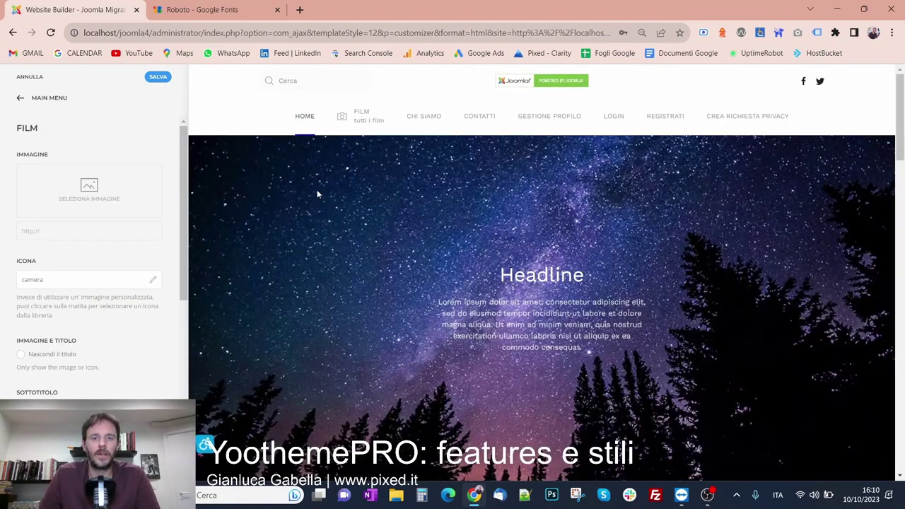
mouse_move(357, 119)
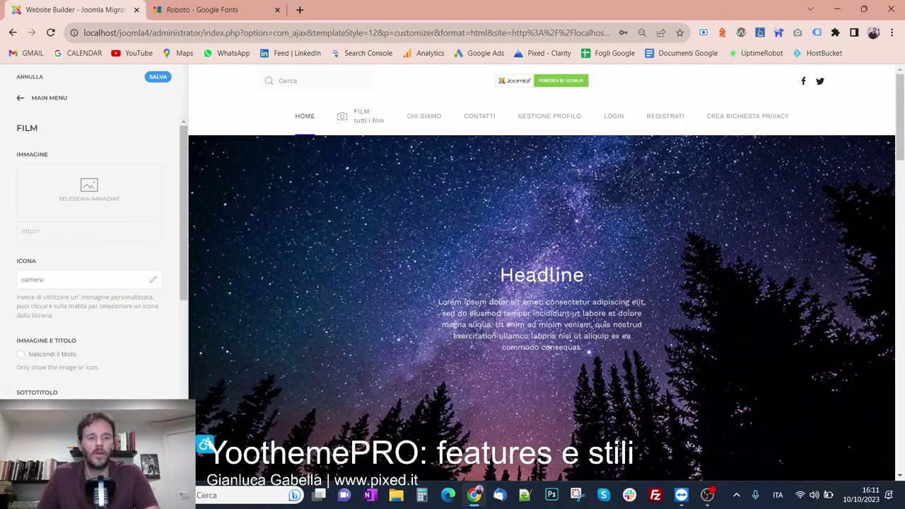
Try Film dropdown widths of 600 and 900, then clear the width
scroll(85, 378, "down", 3)
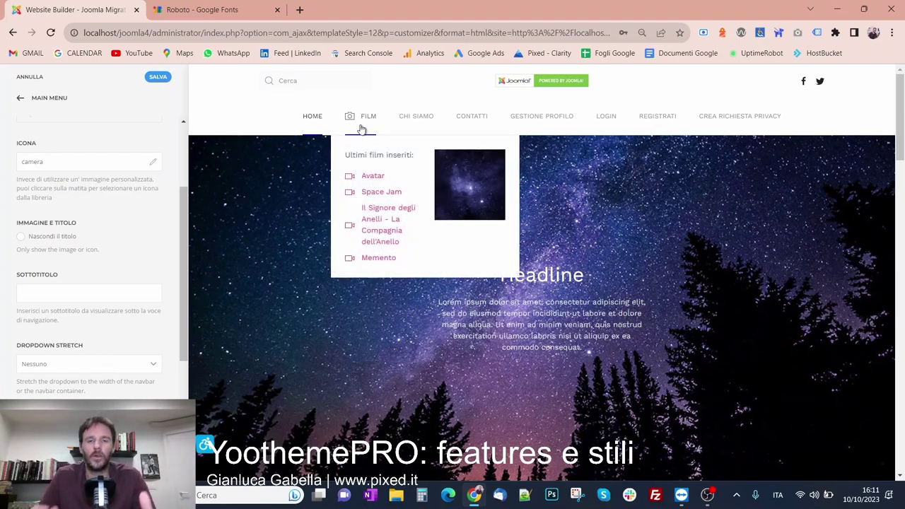
scroll(124, 388, "down", 1)
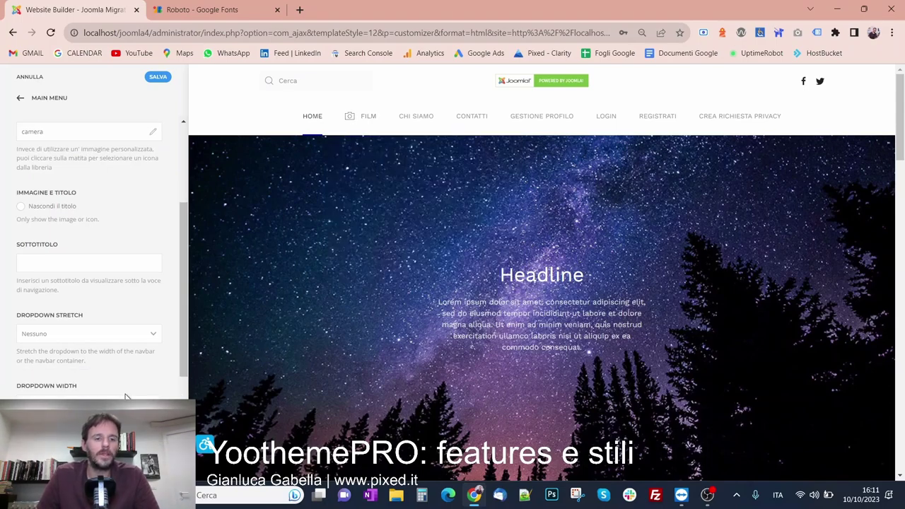
left_click(103, 378)
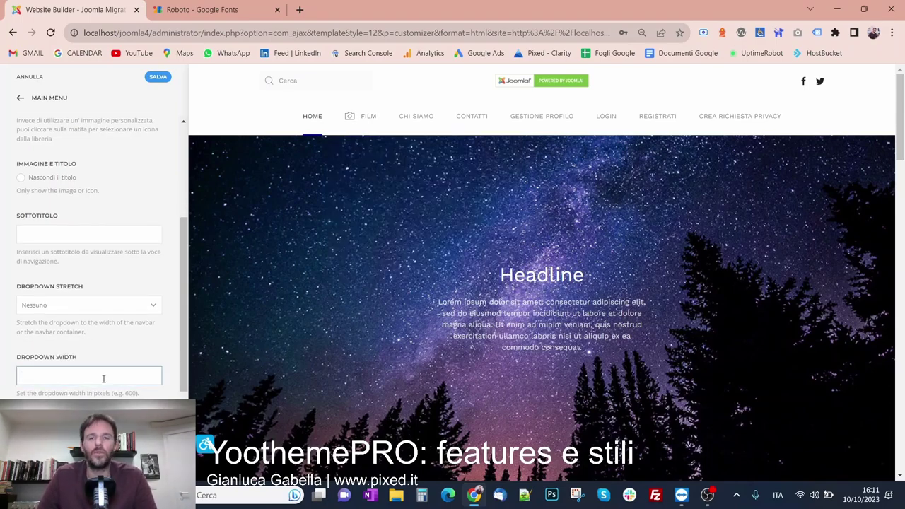
type("600")
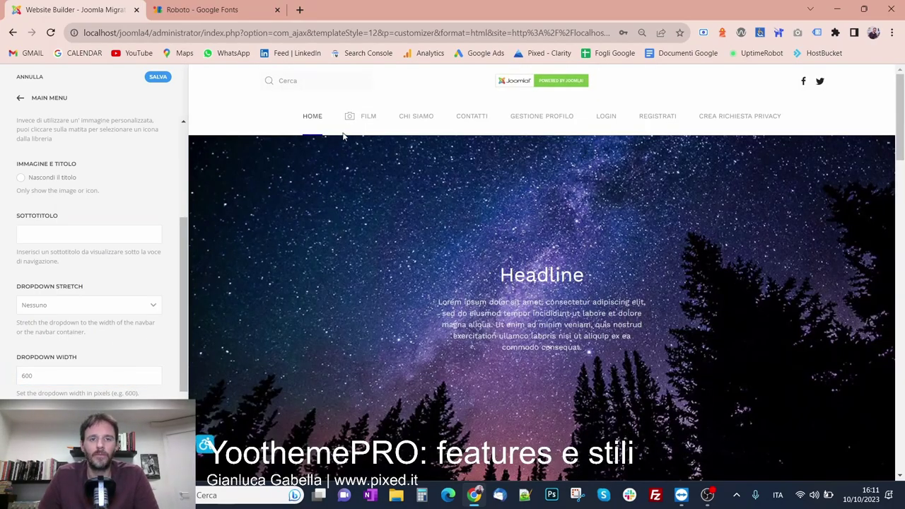
mouse_move(378, 118)
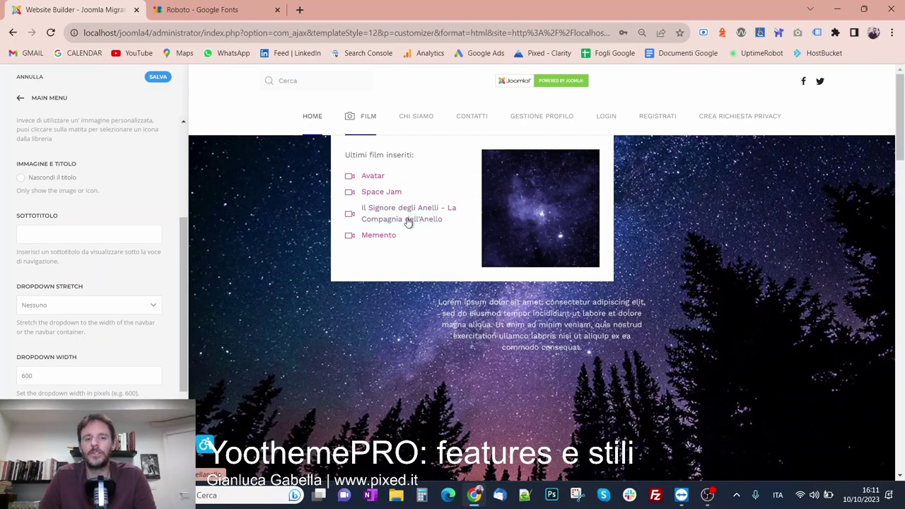
left_click_drag(67, 376, 3, 375)
type("900")
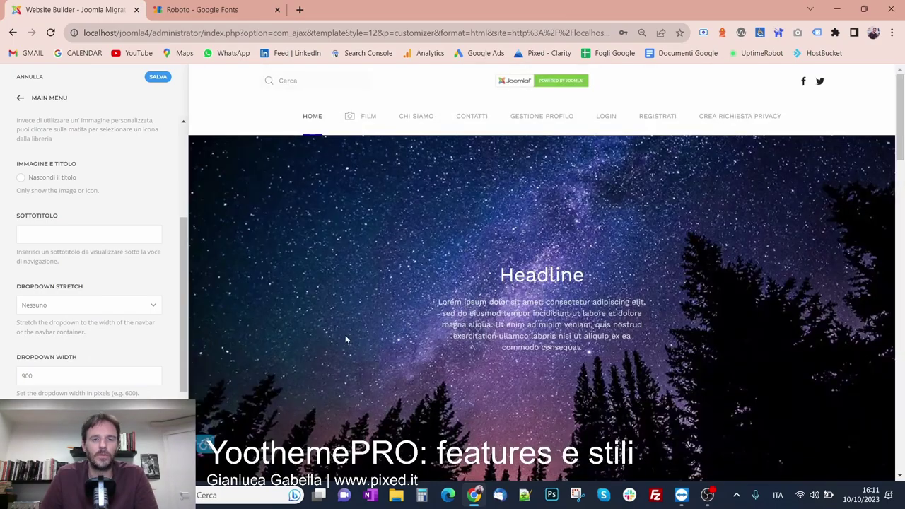
mouse_move(365, 117)
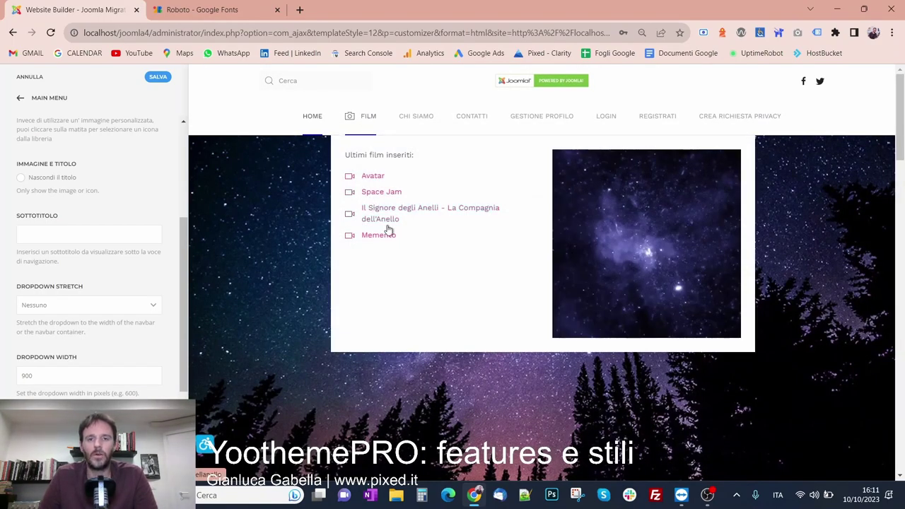
double_click(75, 374)
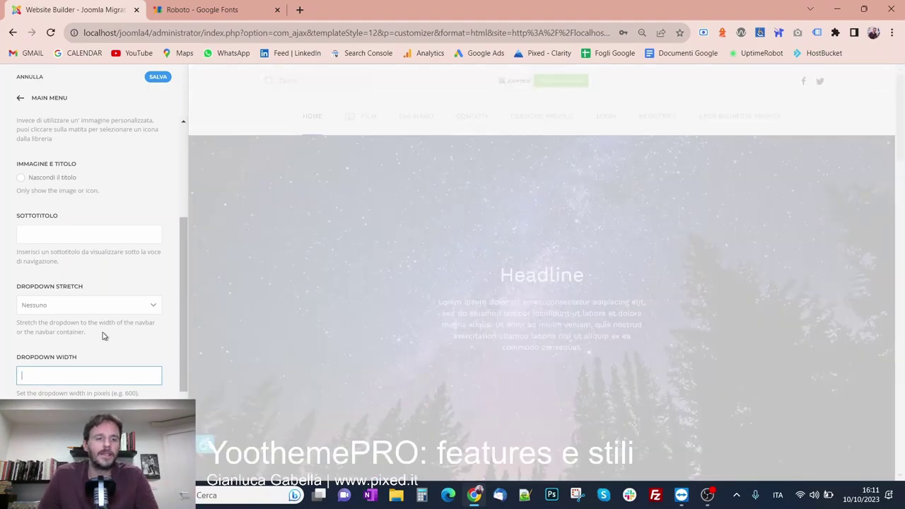
left_click(106, 338)
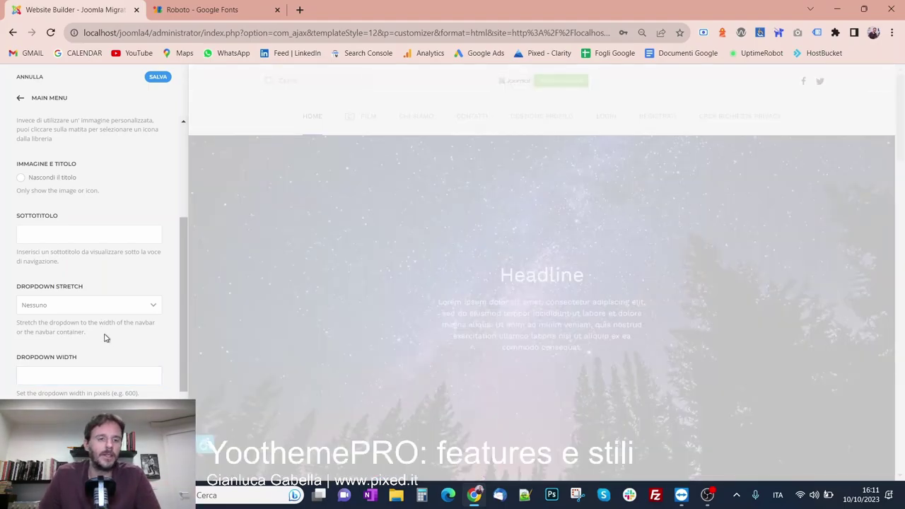
Test Navbar and Navbar Container stretch, then set stretch to Nessuno and width 700
left_click(83, 306)
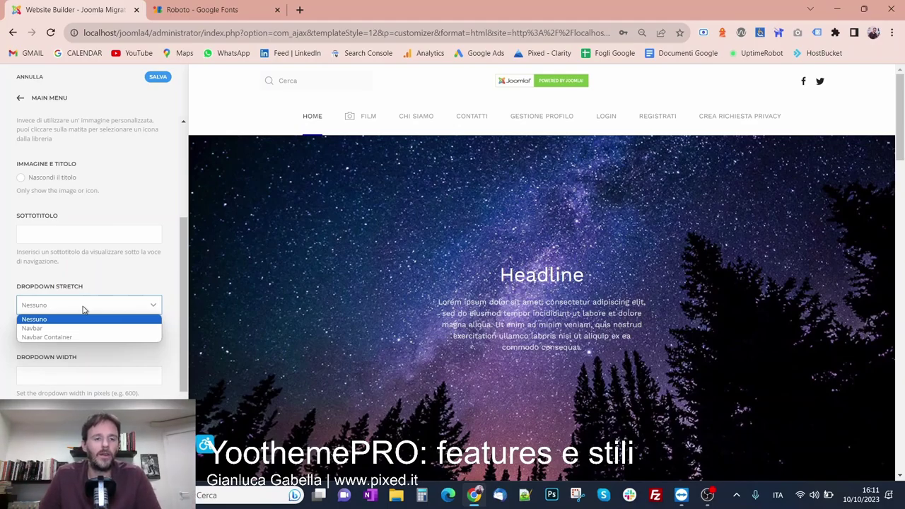
left_click(89, 327)
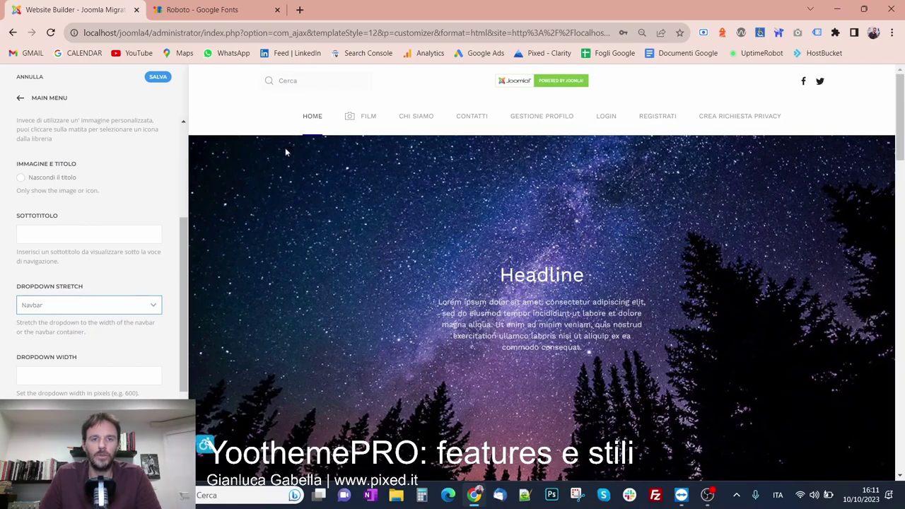
mouse_move(351, 118)
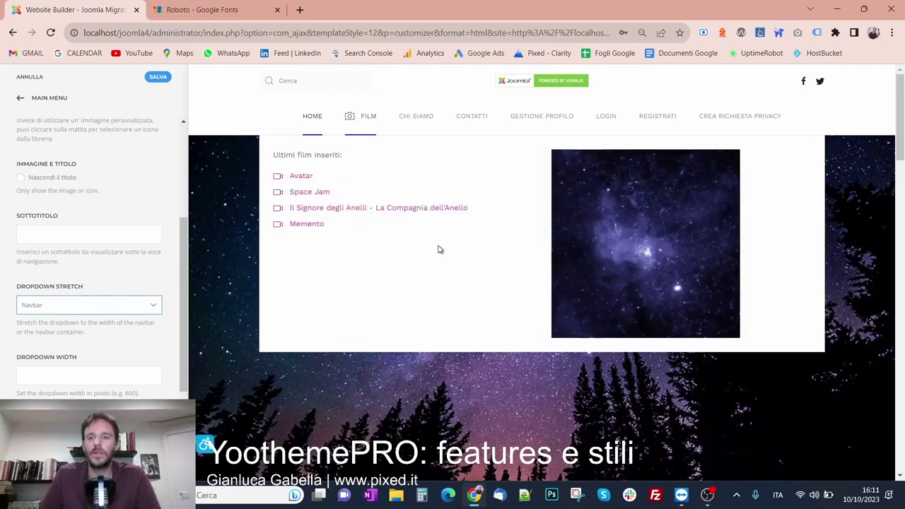
left_click(54, 304)
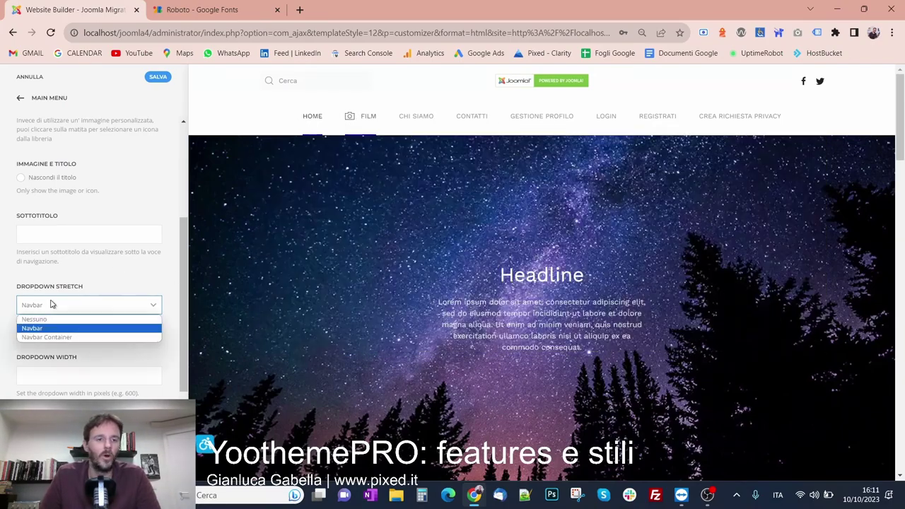
left_click(51, 336)
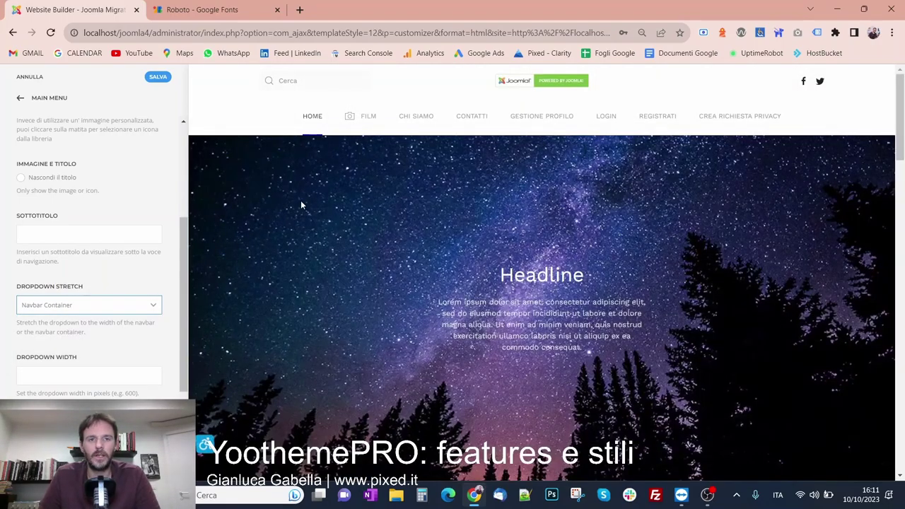
mouse_move(363, 121)
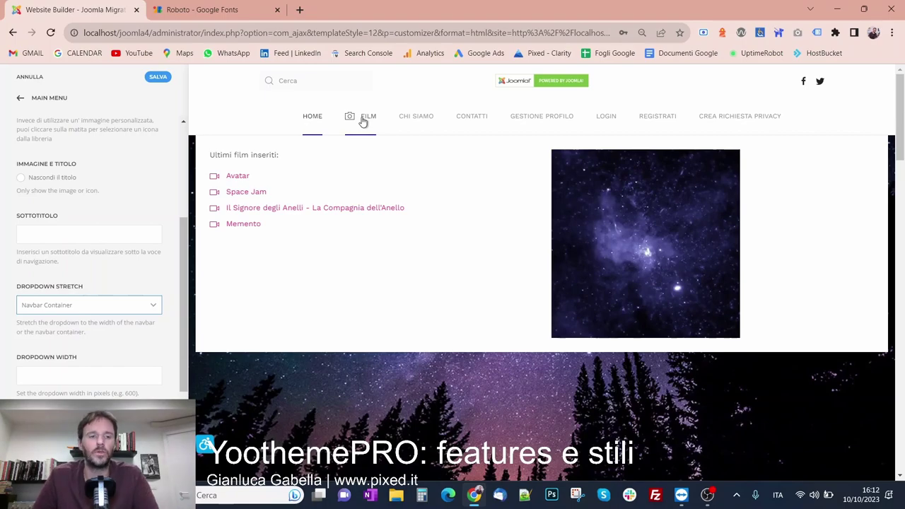
left_click(71, 310)
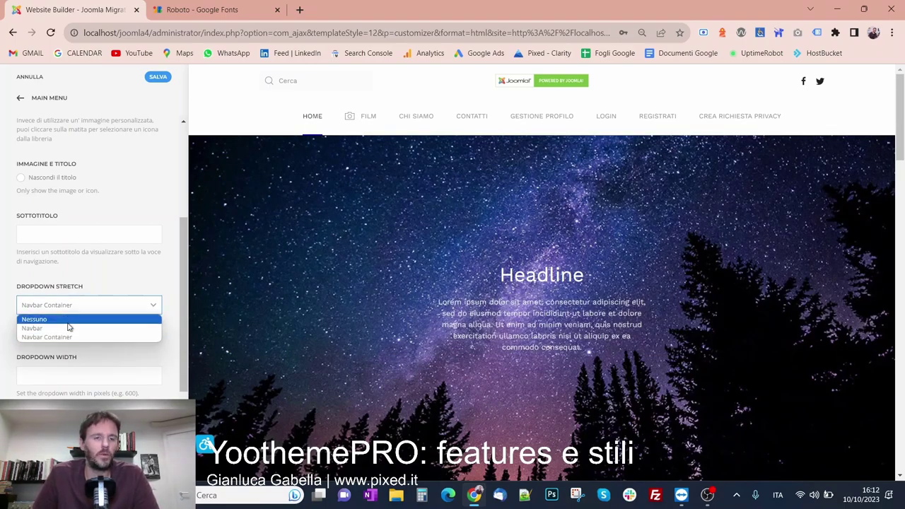
left_click(68, 324)
left_click(70, 378)
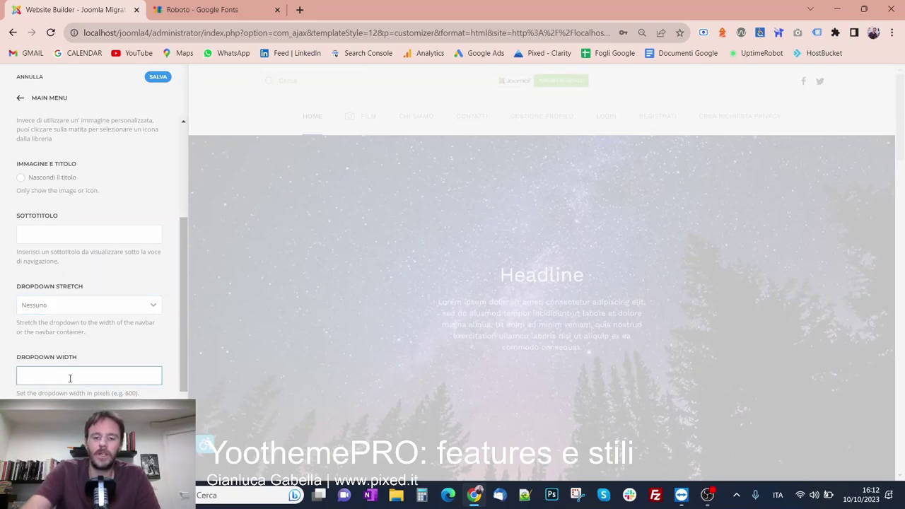
type("700")
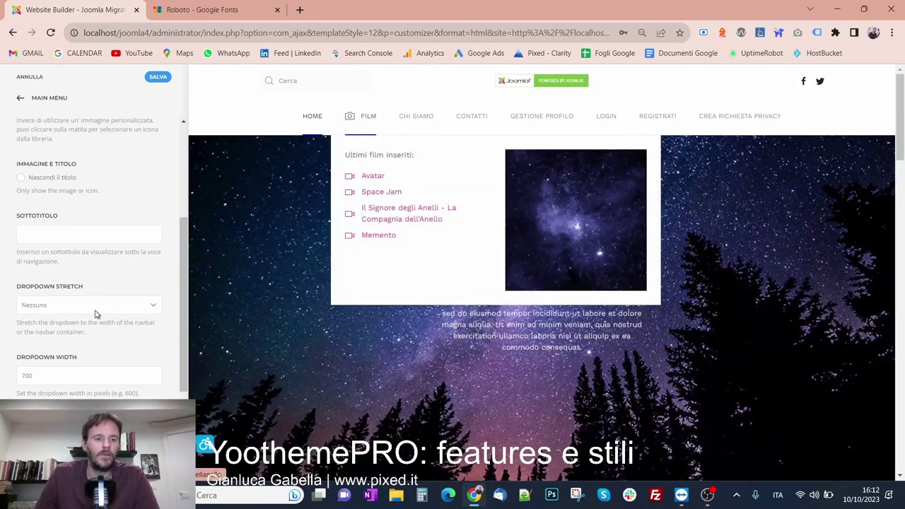
scroll(98, 315, "down", 2)
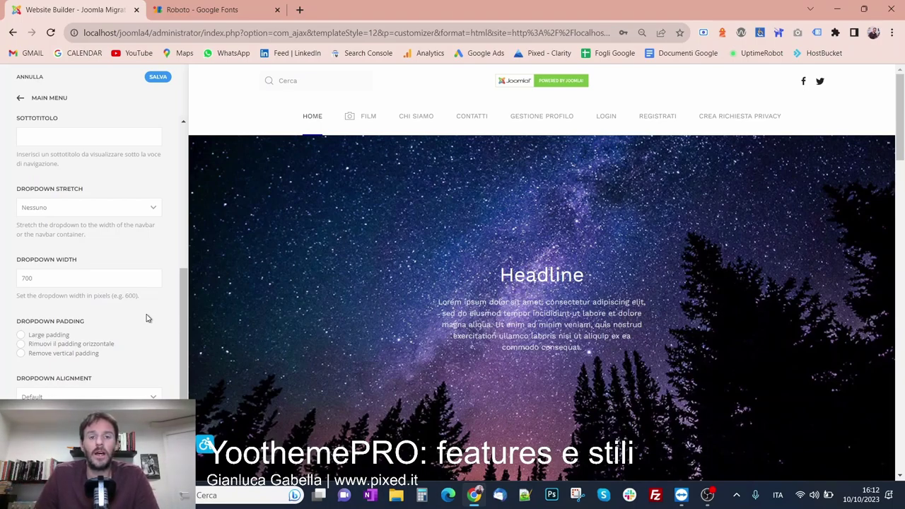
left_click(55, 336)
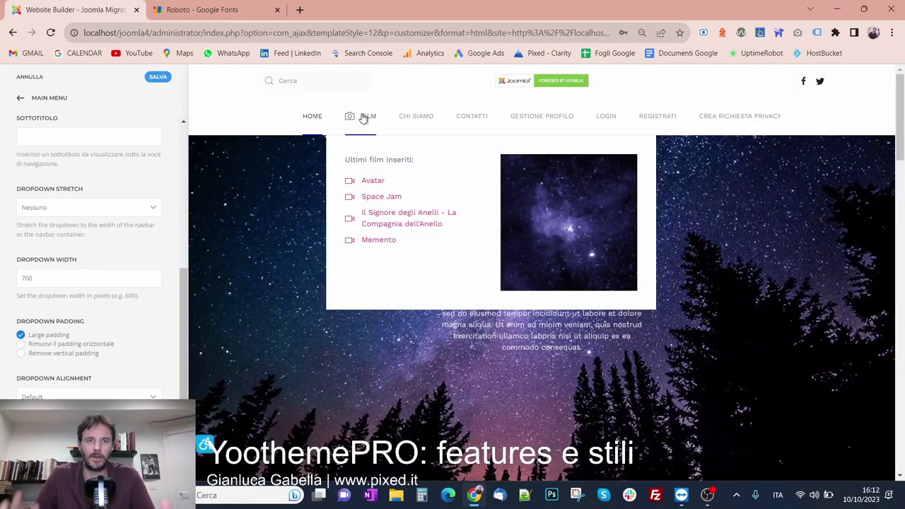
left_click(52, 345)
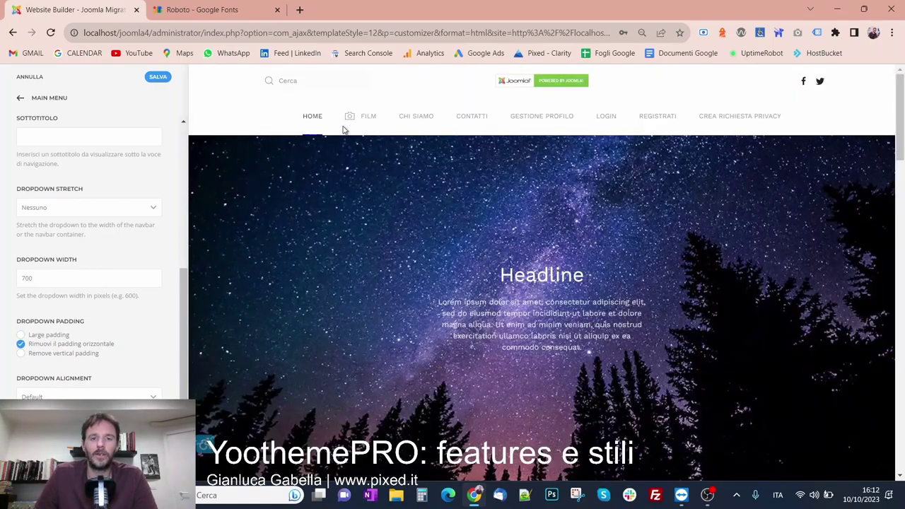
mouse_move(362, 116)
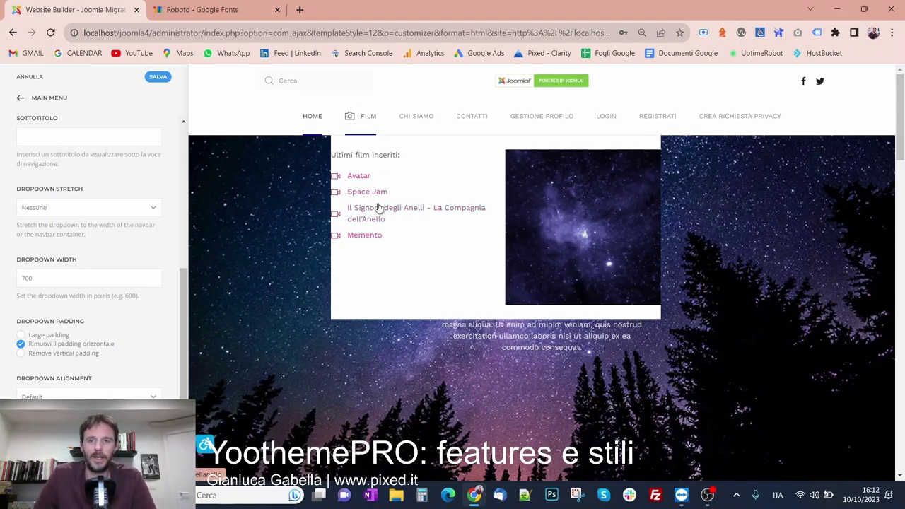
mouse_move(355, 126)
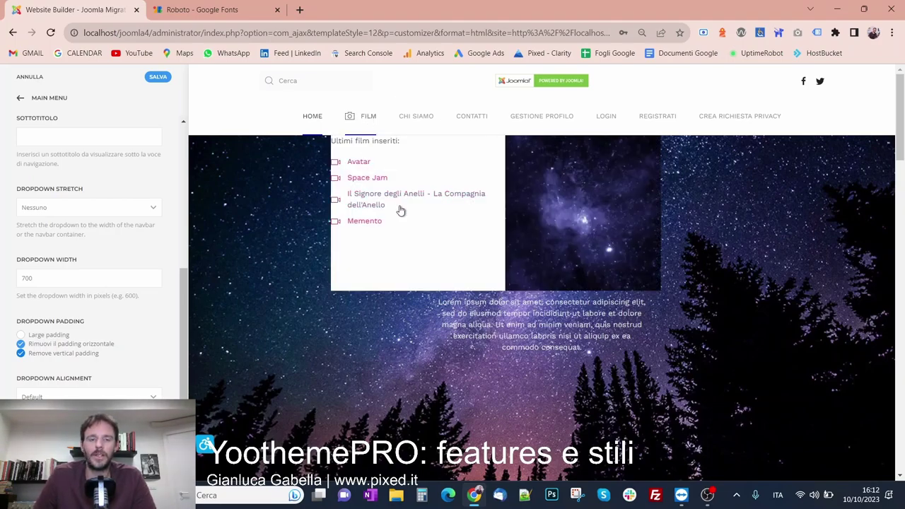
left_click_drag(423, 243, 336, 141)
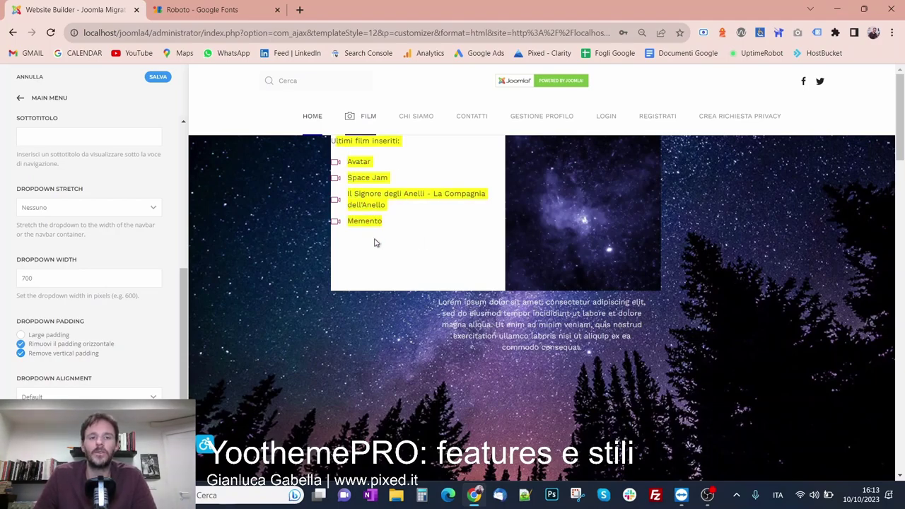
left_click(400, 243)
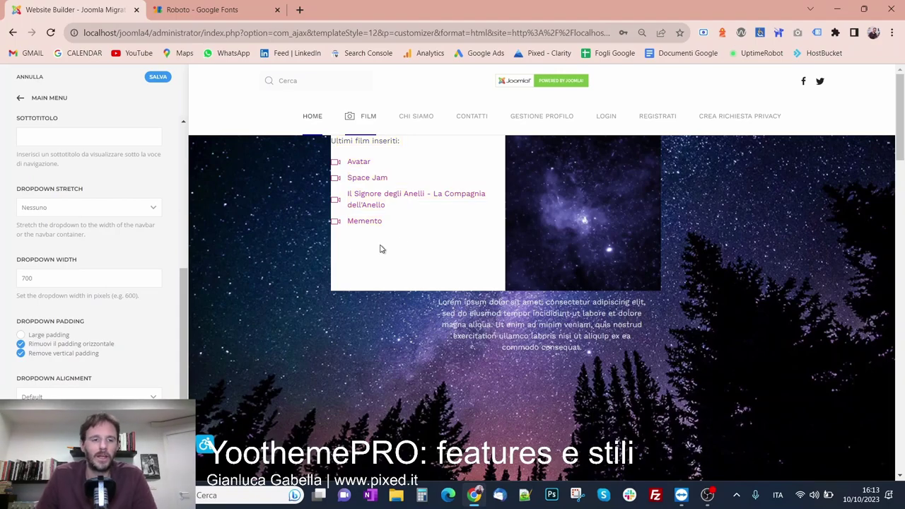
left_click(61, 343)
left_click(61, 353)
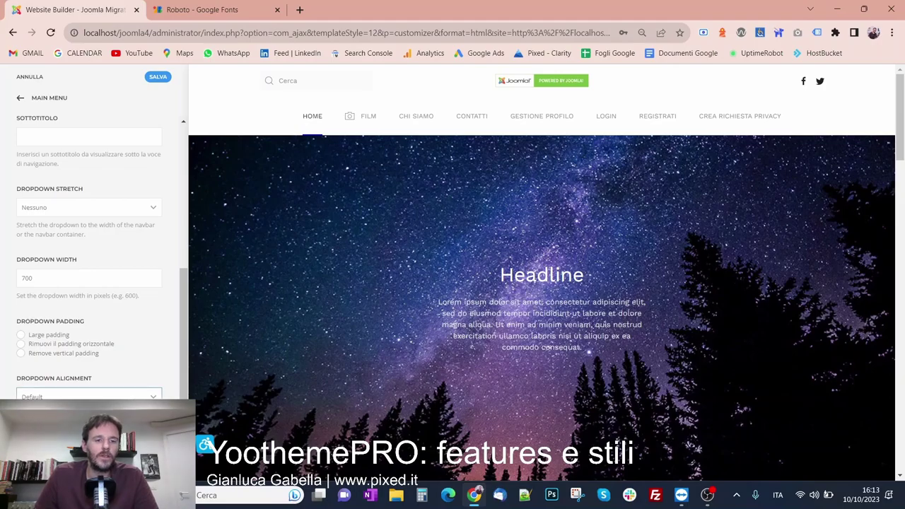
Set the Film Dropdown Alignment to Destra, preview it, and save
left_click(106, 422)
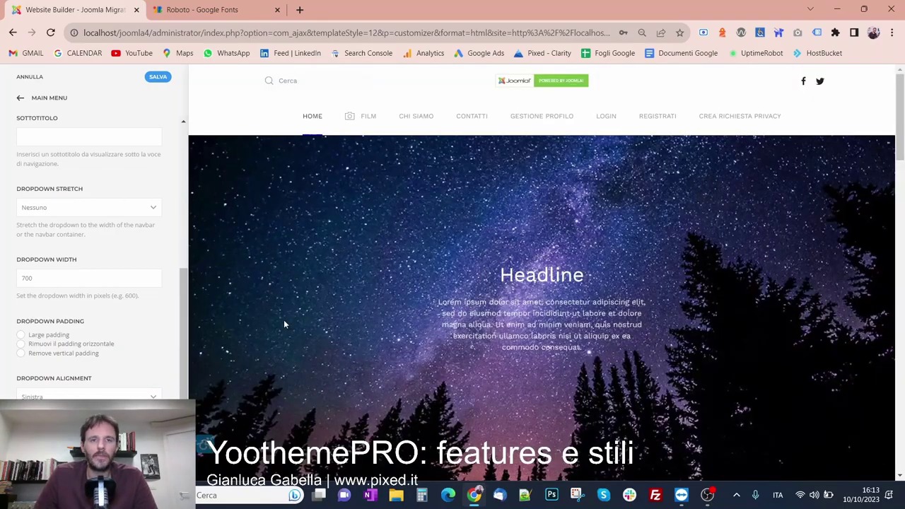
mouse_move(348, 114)
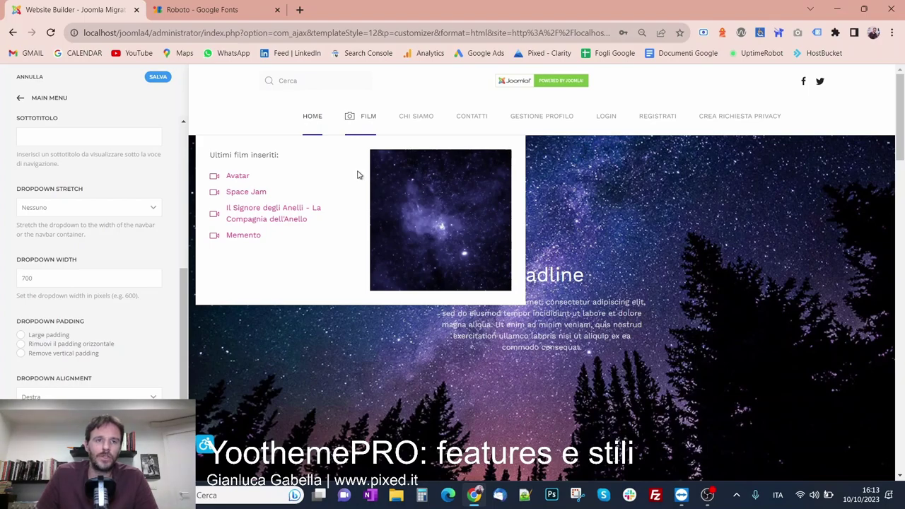
left_click(158, 76)
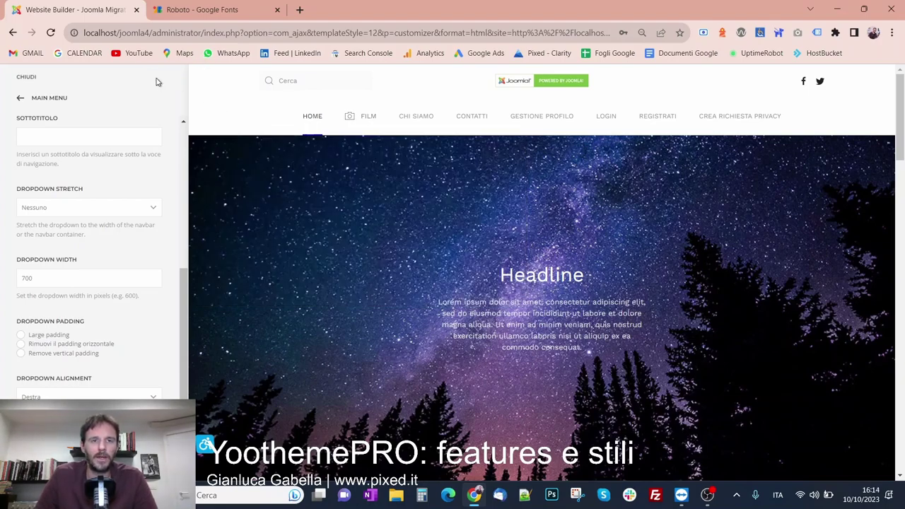
Swap the Google Fonts tab for localhost/joomla4 and check the live Film mega-menu
left_click(277, 9)
left_click(160, 9)
type("local")
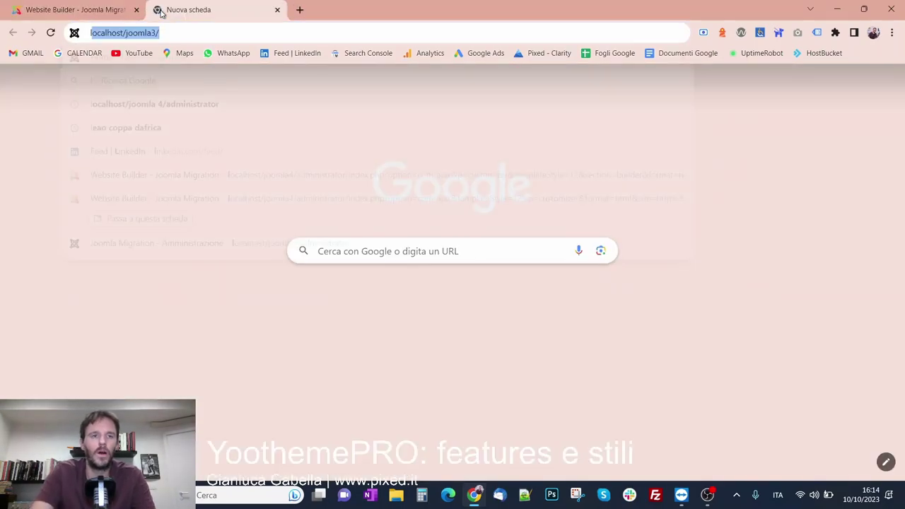
type("host/joomla4")
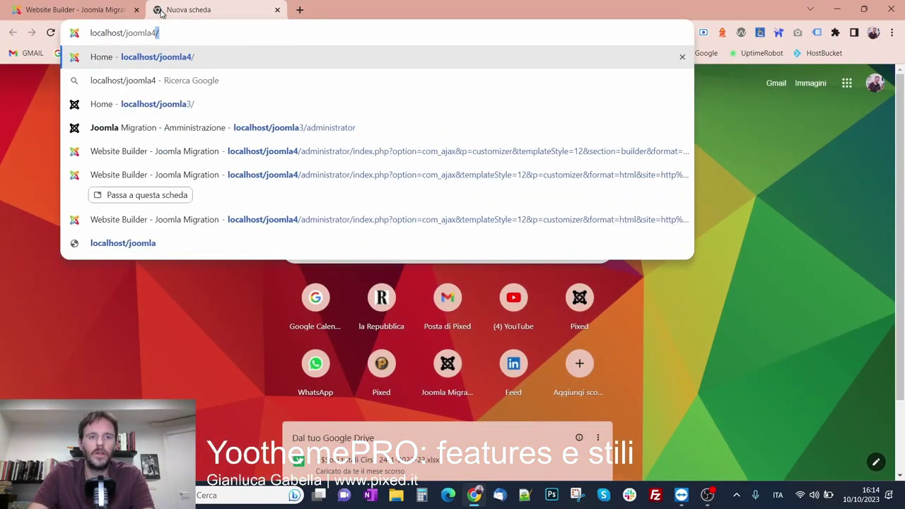
key("Return")
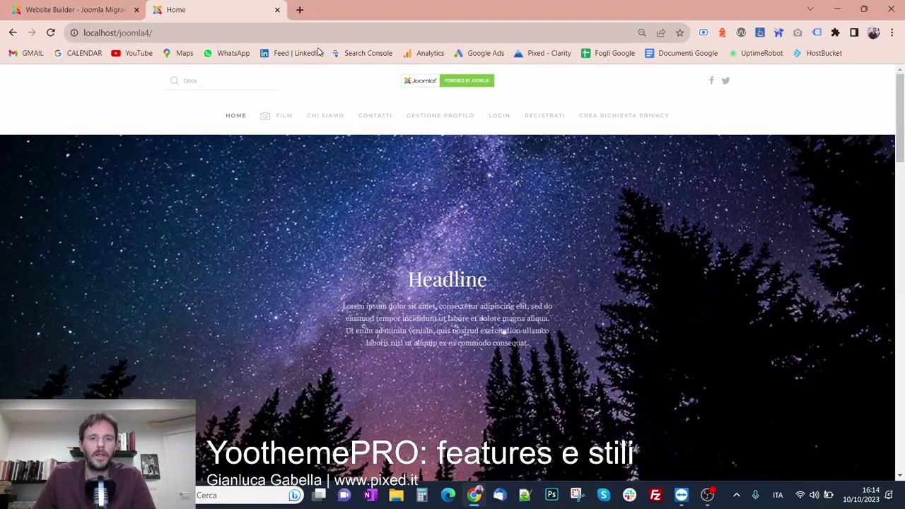
mouse_move(284, 126)
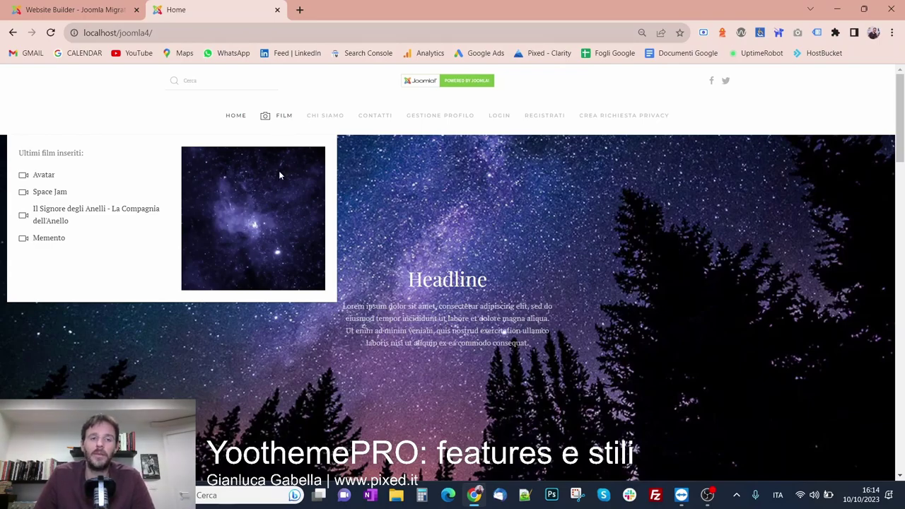
left_click(88, 10)
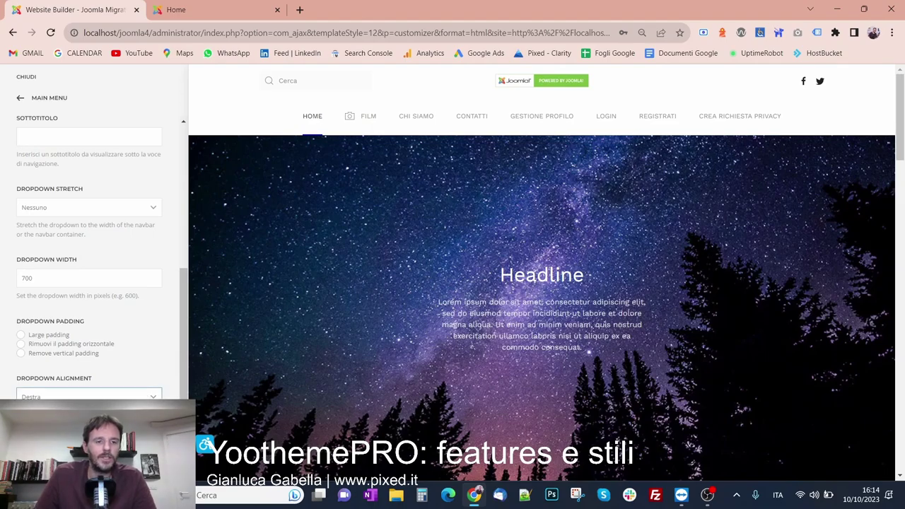
Set Dropdown Alignment to Allinea al centro, save, and reload the live site to check it
left_click(56, 432)
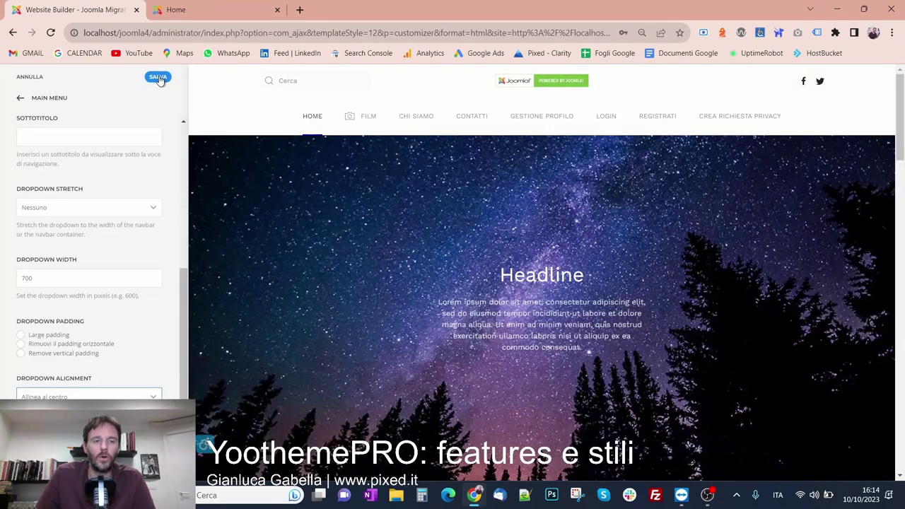
left_click(159, 77)
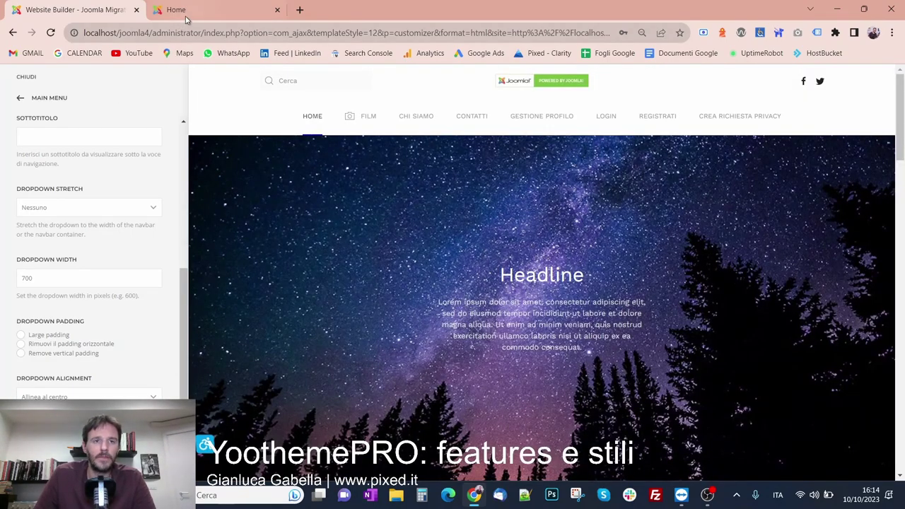
left_click(176, 9)
left_click(51, 33)
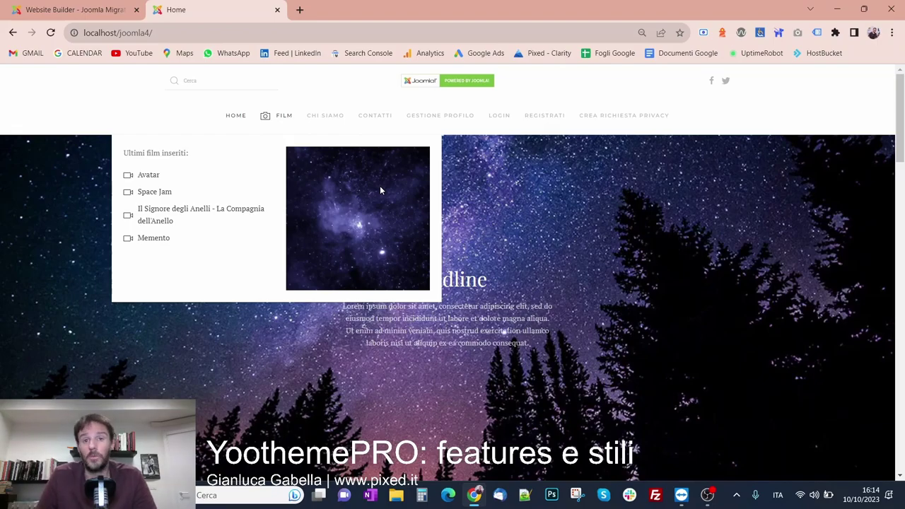
left_click(71, 9)
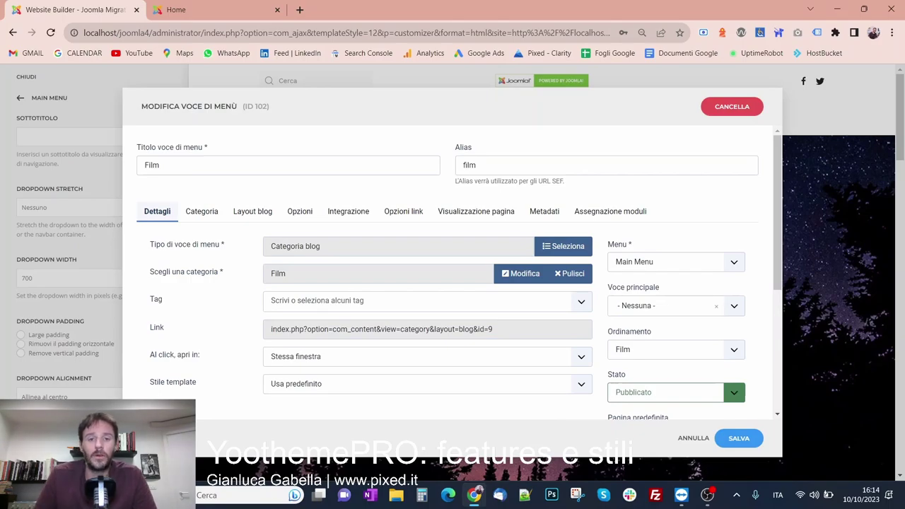
Scroll the Film item's Modifica voce di menù form, then close it
scroll(327, 212, "down", 3)
scroll(252, 260, "up", 3)
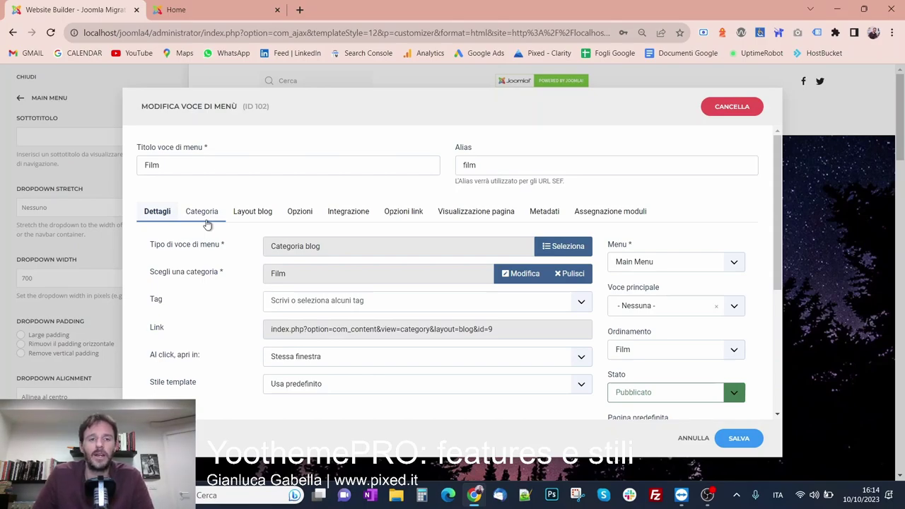
left_click(79, 249)
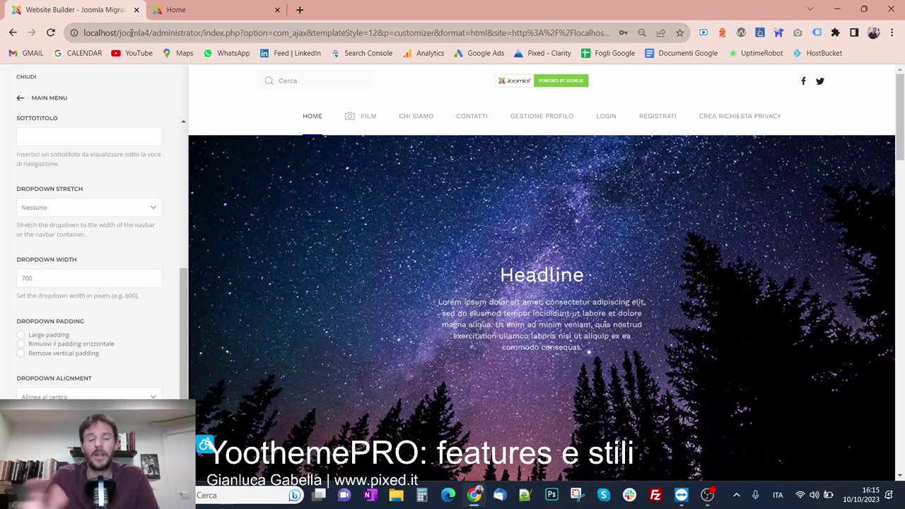
Create a new Contatti layout with its row split into two halves
scroll(34, 272, "up", 4)
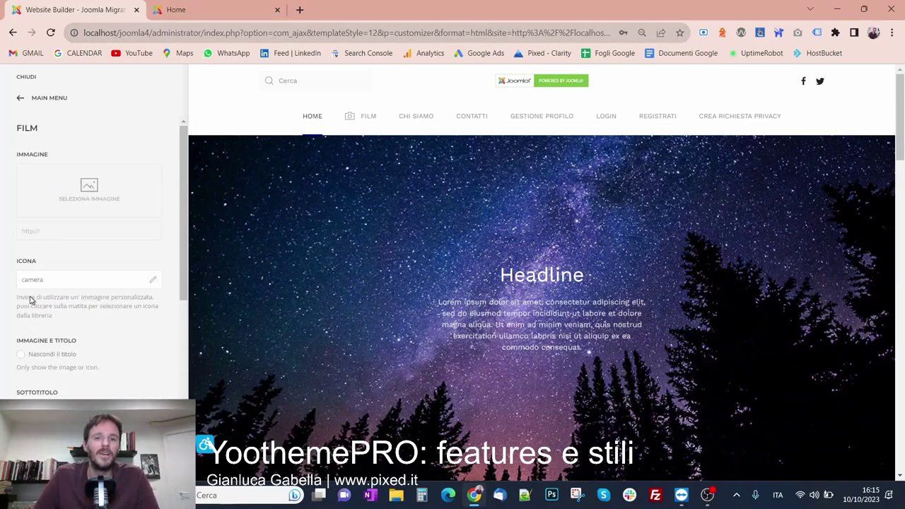
left_click(49, 97)
mouse_move(326, 116)
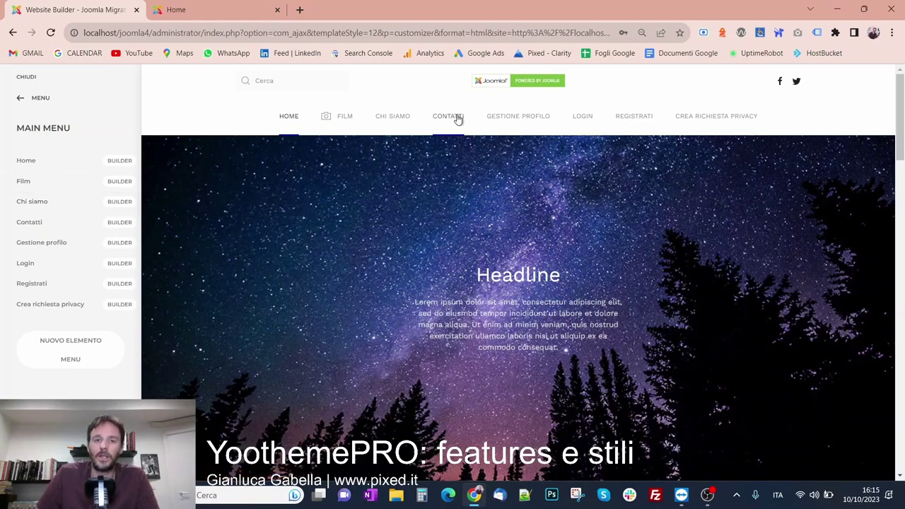
left_click(119, 222)
left_click(129, 204)
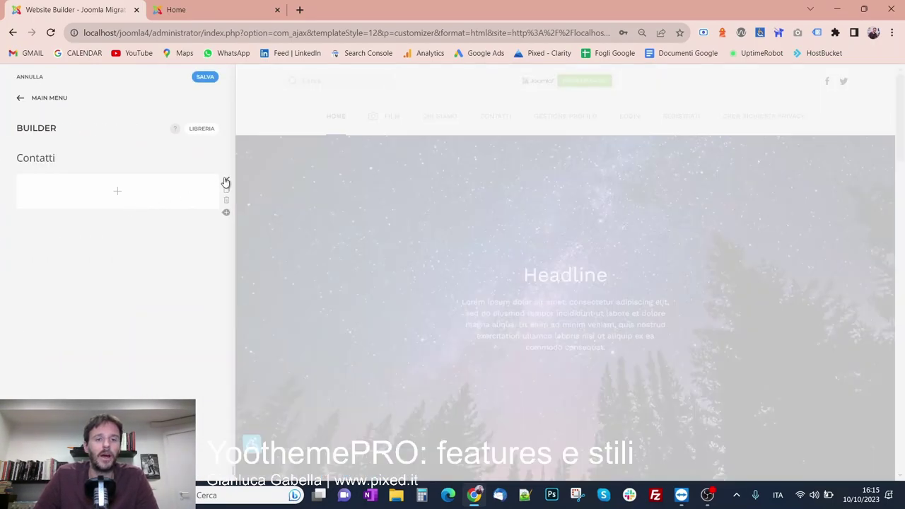
left_click(224, 182)
left_click(160, 196)
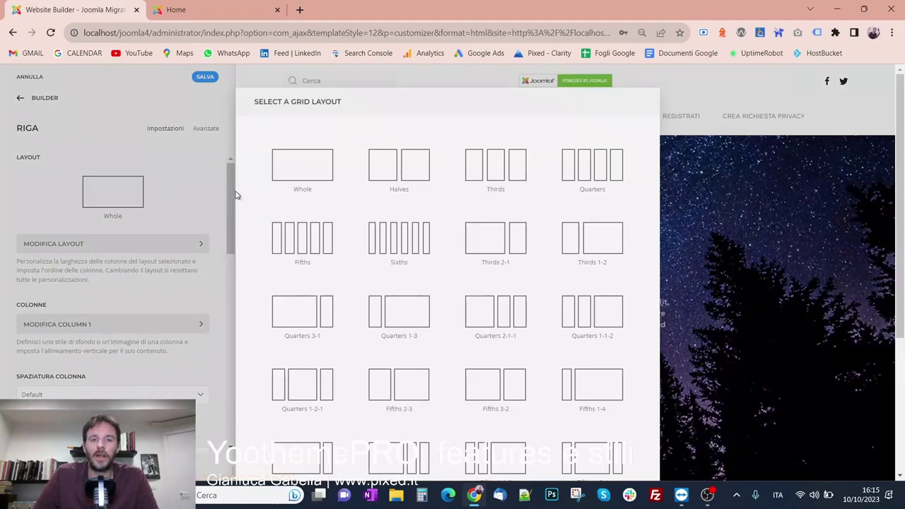
left_click(398, 165)
left_click(45, 98)
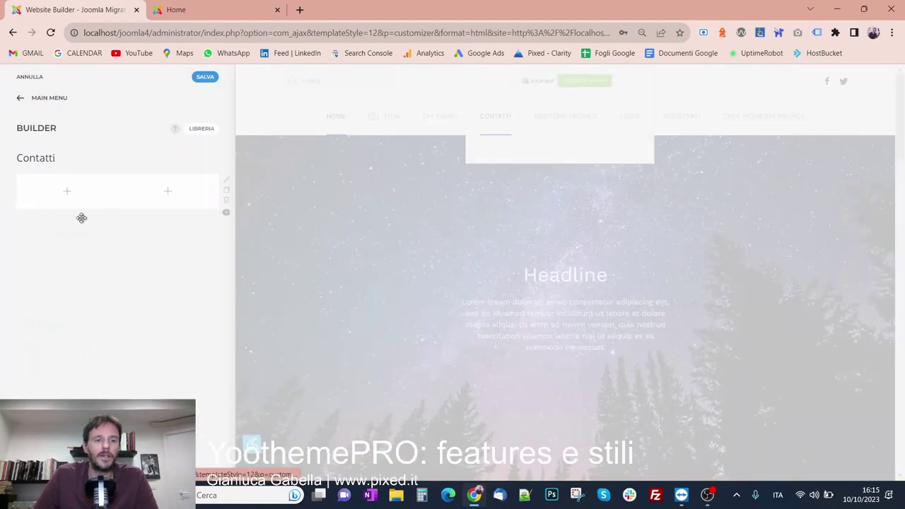
left_click(51, 196)
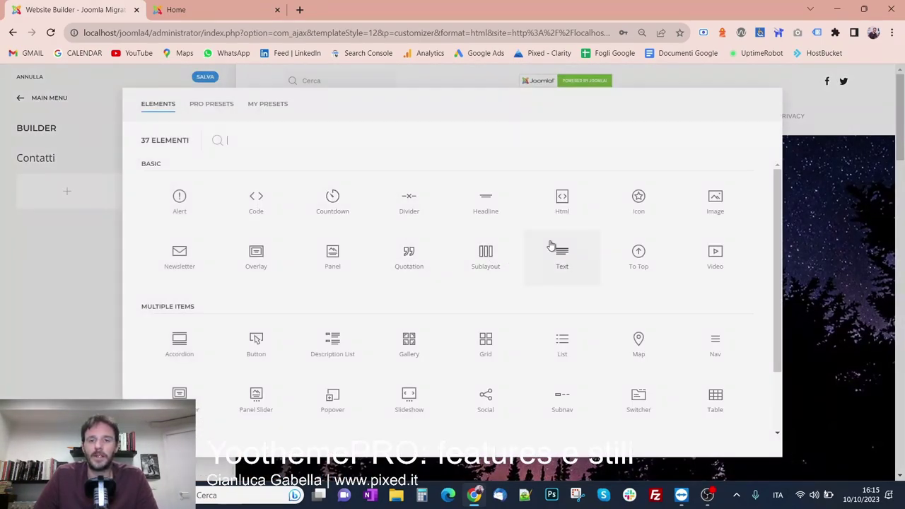
left_click(551, 247)
left_click(49, 196)
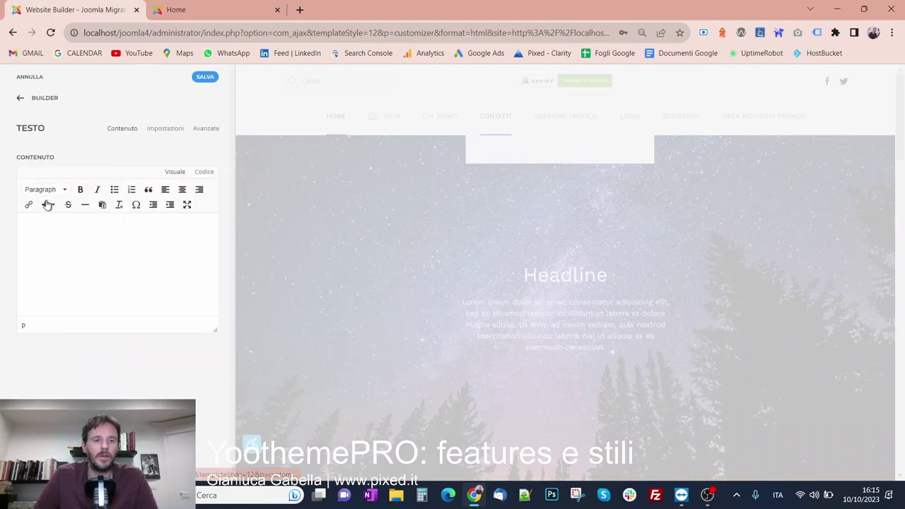
key("Return")
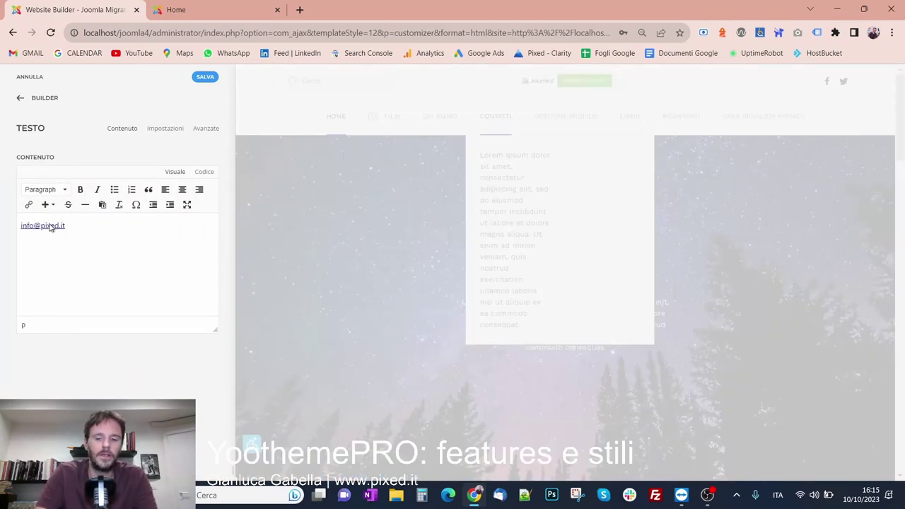
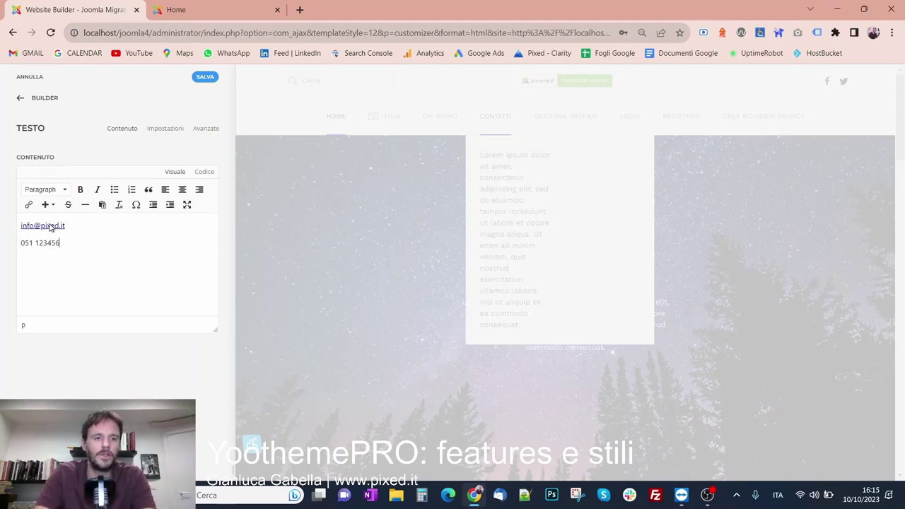
key("Return")
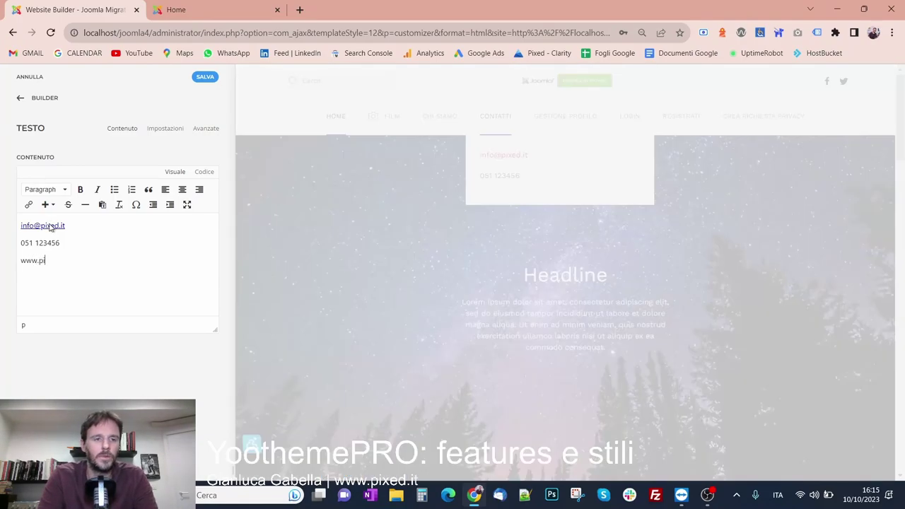
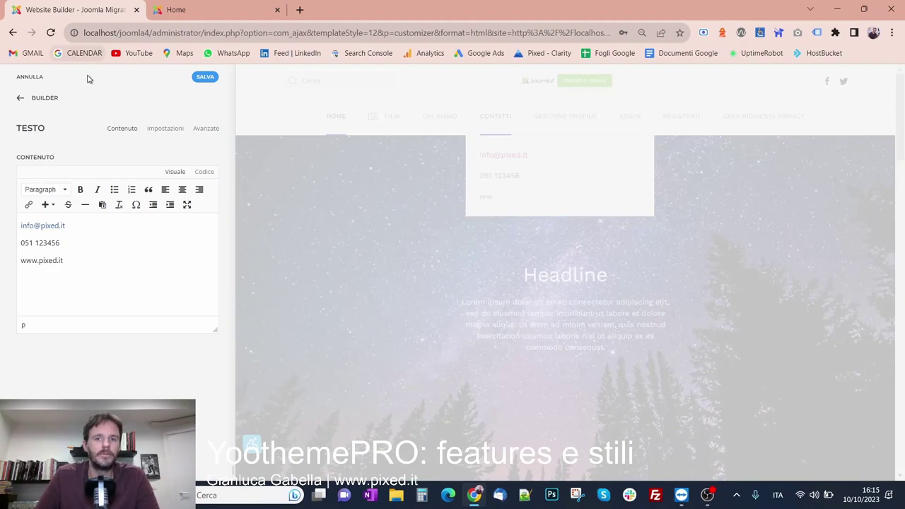
left_click(42, 98)
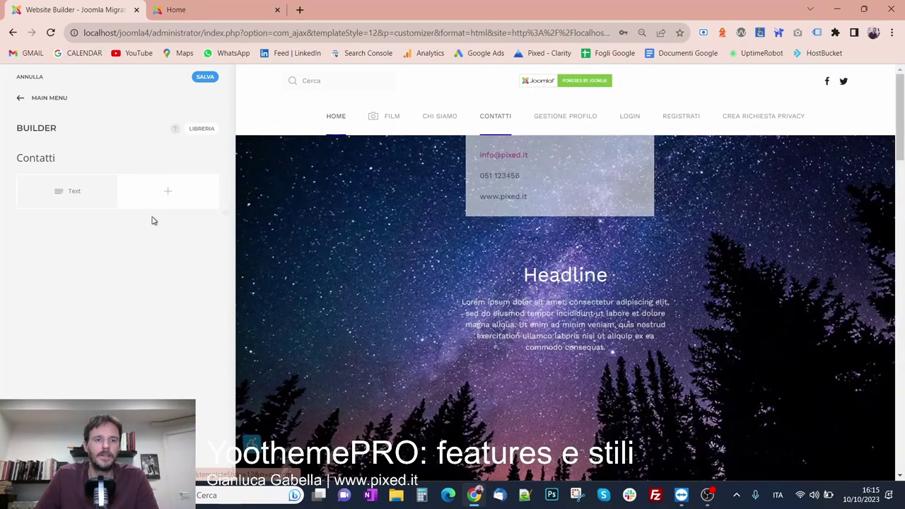
Add a Map element in the second column beside the contact text
left_click(161, 197)
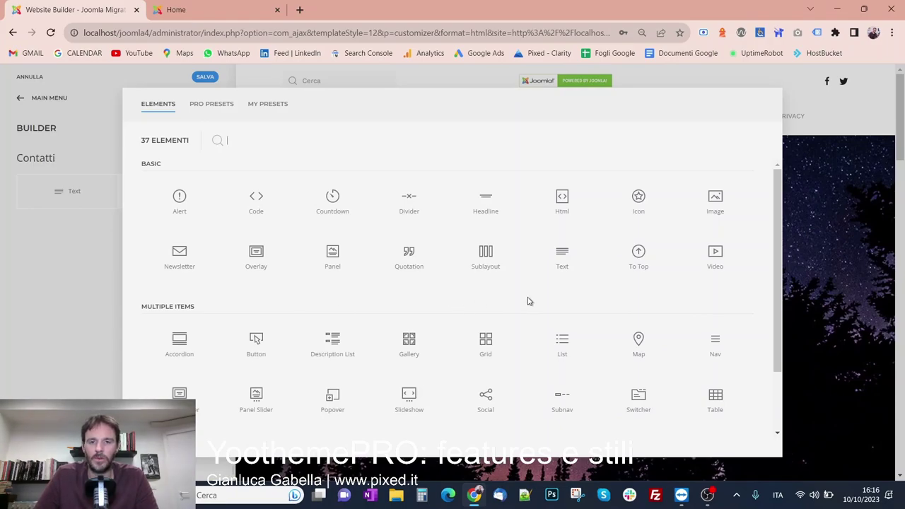
left_click(626, 343)
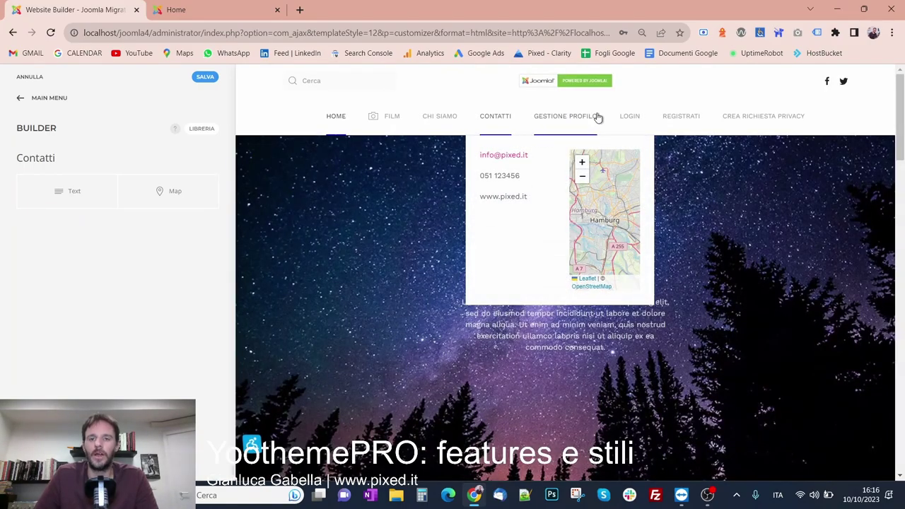
left_click(37, 104)
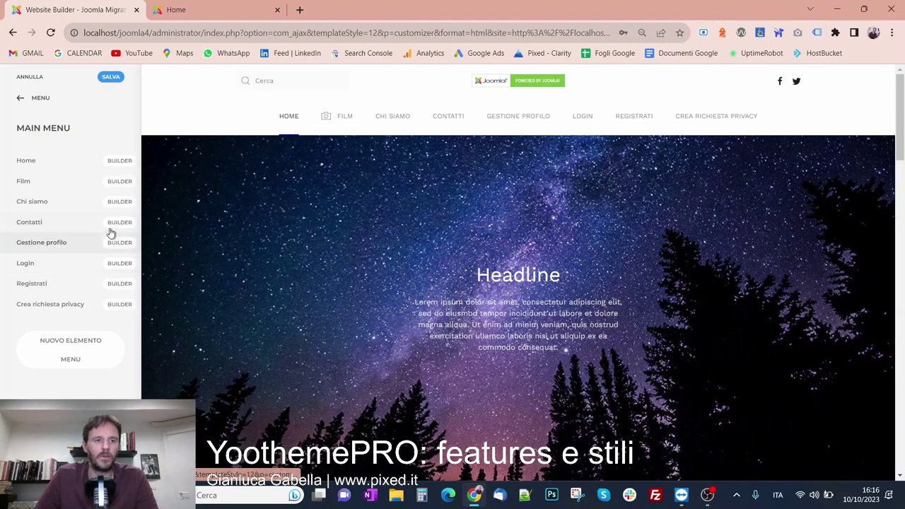
Set the Contatti dropdown width to 700 and remove its horizontal and vertical padding
left_click(49, 222)
scroll(50, 240, "down", 5)
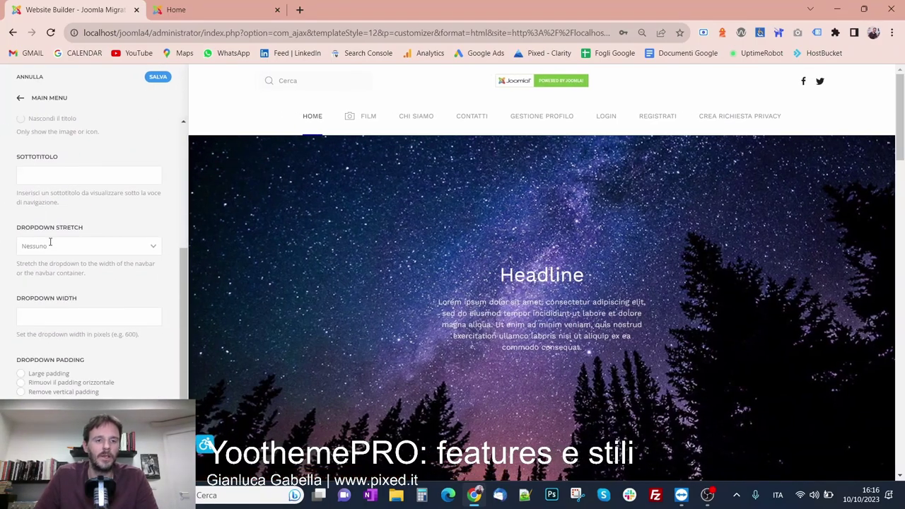
left_click(75, 314)
type("700")
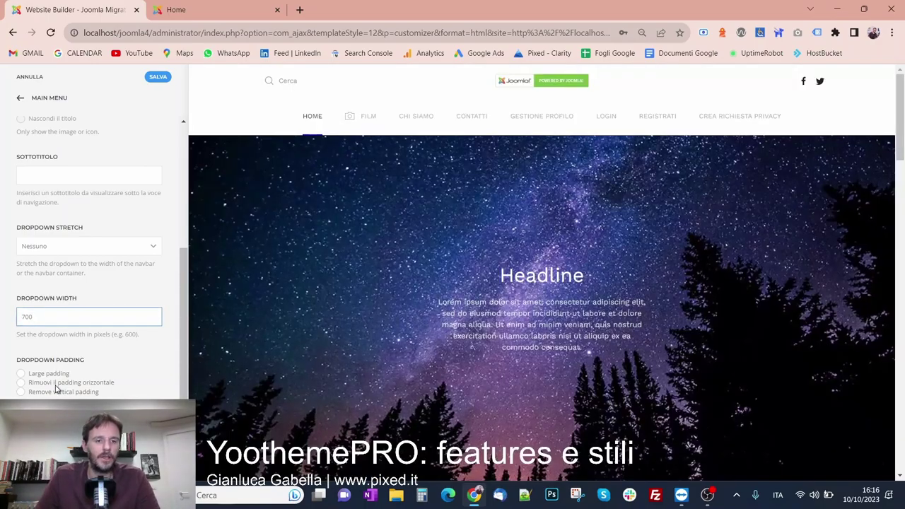
left_click(57, 382)
left_click(57, 391)
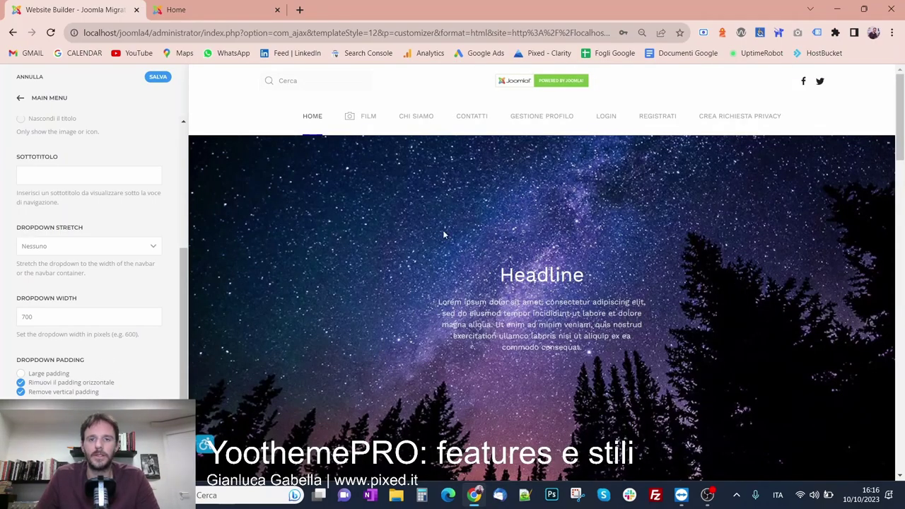
Check the contact text in the dropdown preview, save, and reload the live homepage
mouse_move(470, 120)
left_click_drag(462, 174, 525, 195)
left_click(508, 205)
left_click(527, 200)
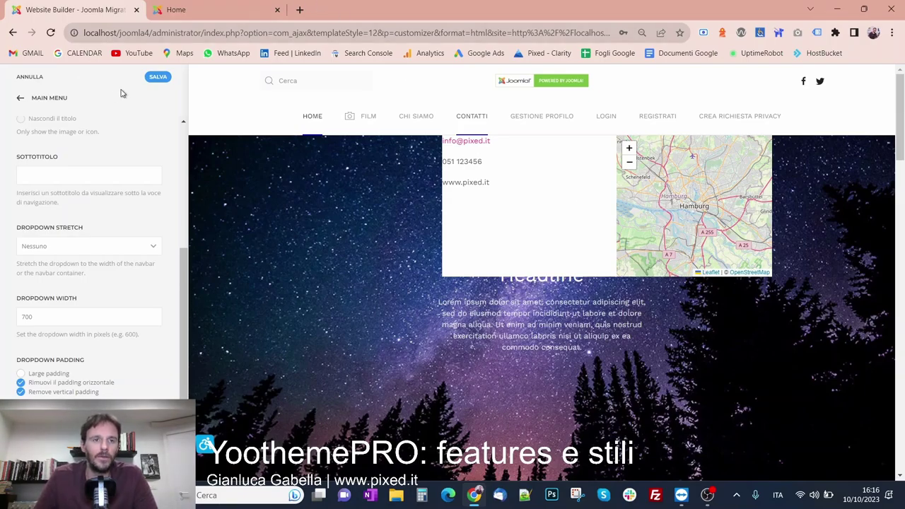
left_click(161, 78)
left_click(176, 10)
key("F5")
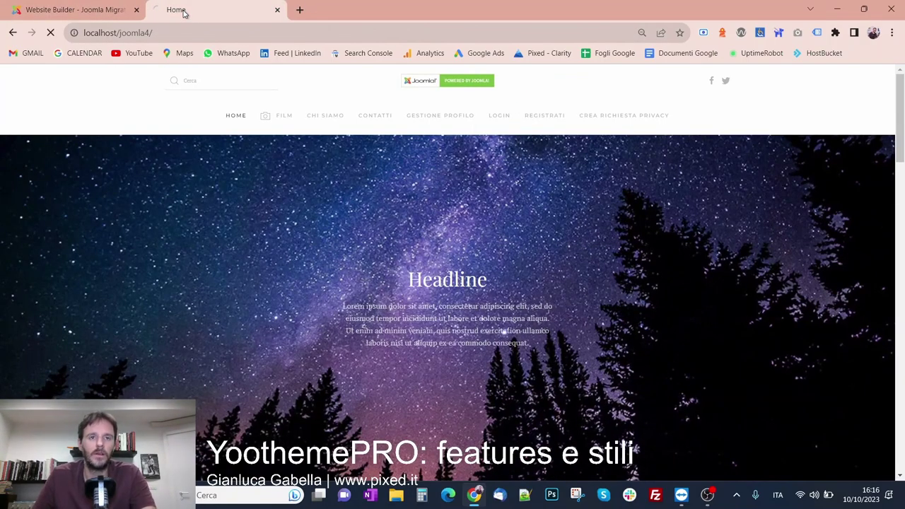
Inspect the FILM and CONTATTI dropdowns live, then step back to the YOOtheme main panel
mouse_move(285, 118)
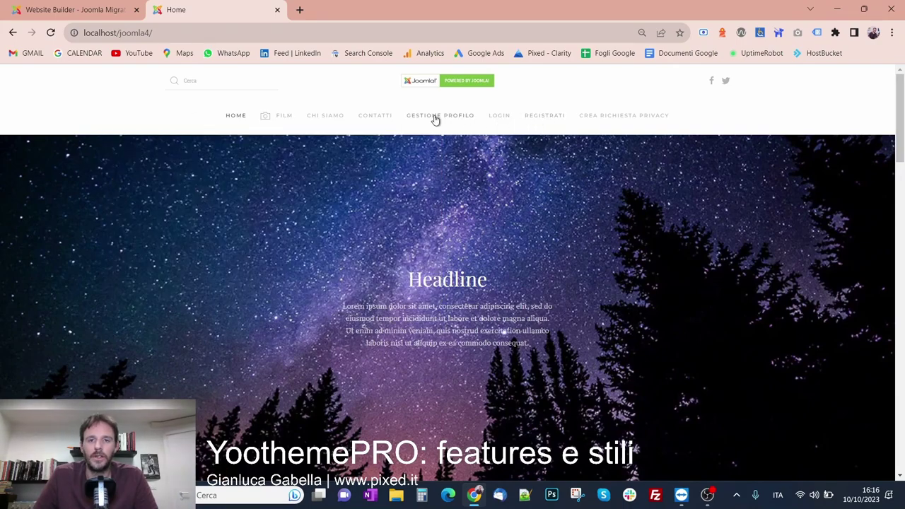
mouse_move(374, 116)
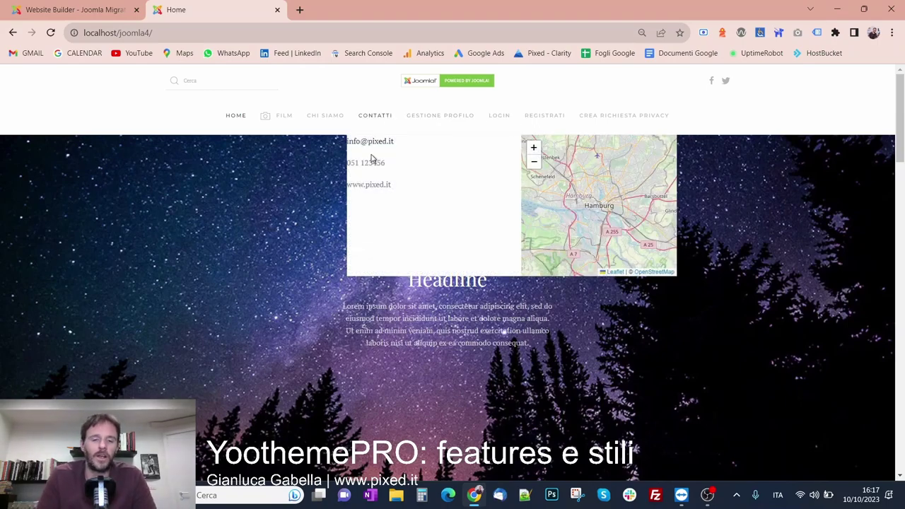
key("ctrl+shift+Tab")
left_click(48, 99)
left_click(48, 99)
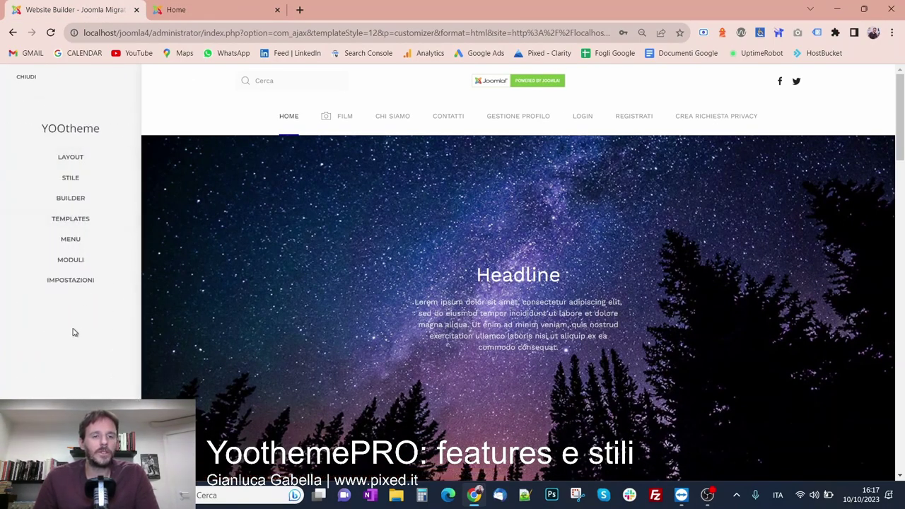
Open Impostazioni > Favicon and review its empty Favicon SVG and Icona Touch fields
left_click(93, 287)
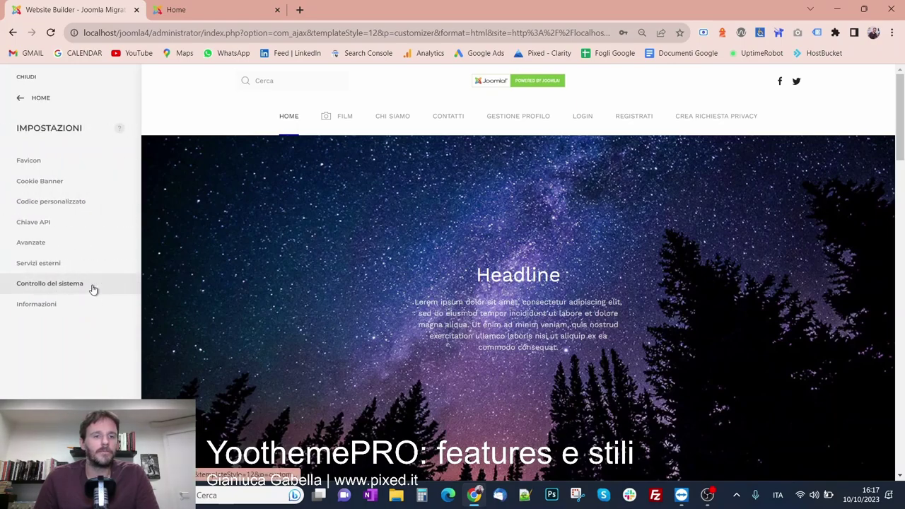
left_click(50, 168)
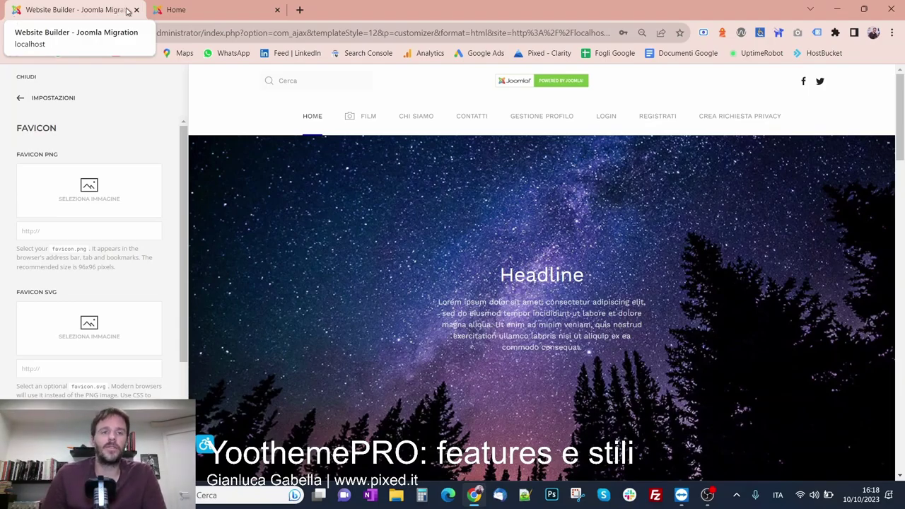
left_click(163, 10)
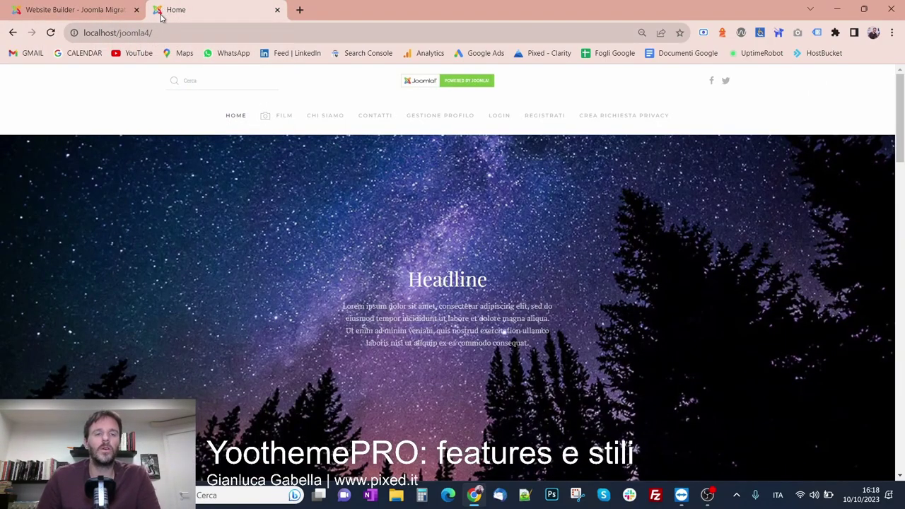
left_click(114, 16)
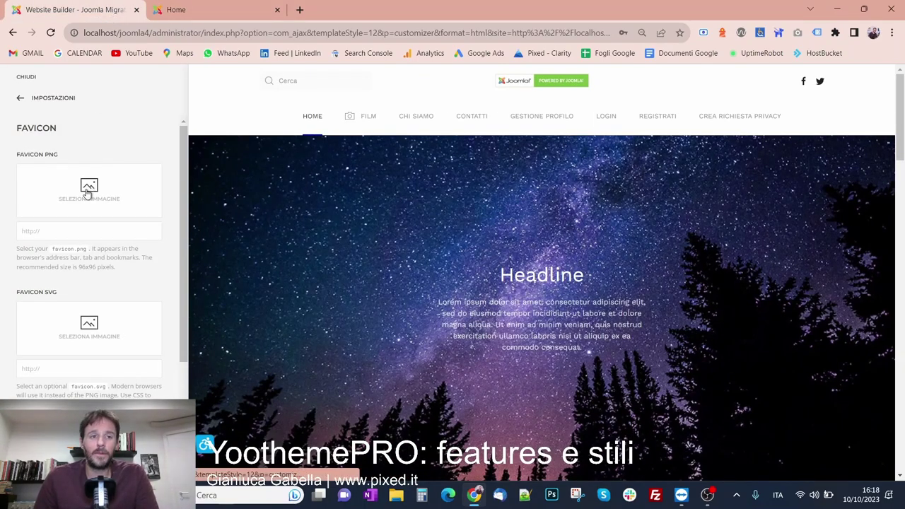
scroll(75, 199, "down", 2)
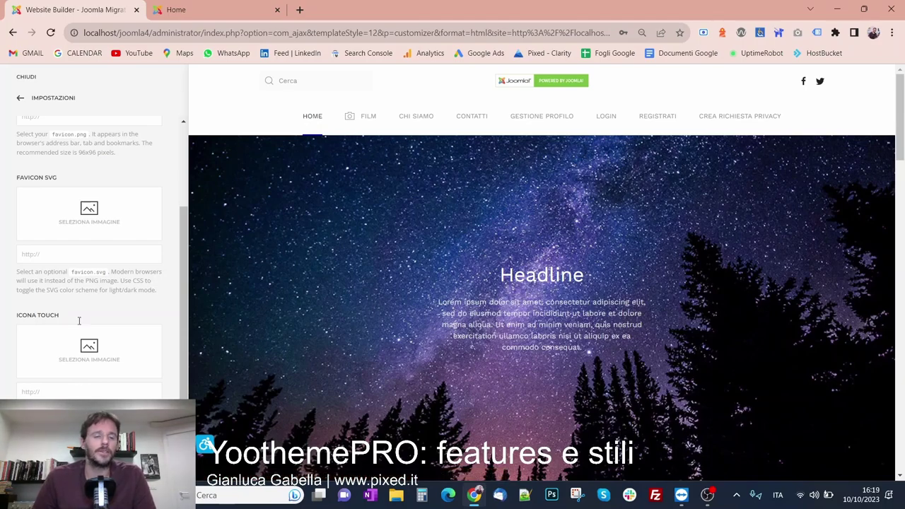
scroll(79, 388, "up", 5)
Look over the Chiave API settings, then open Avanzate from the Impostazioni list
left_click(45, 101)
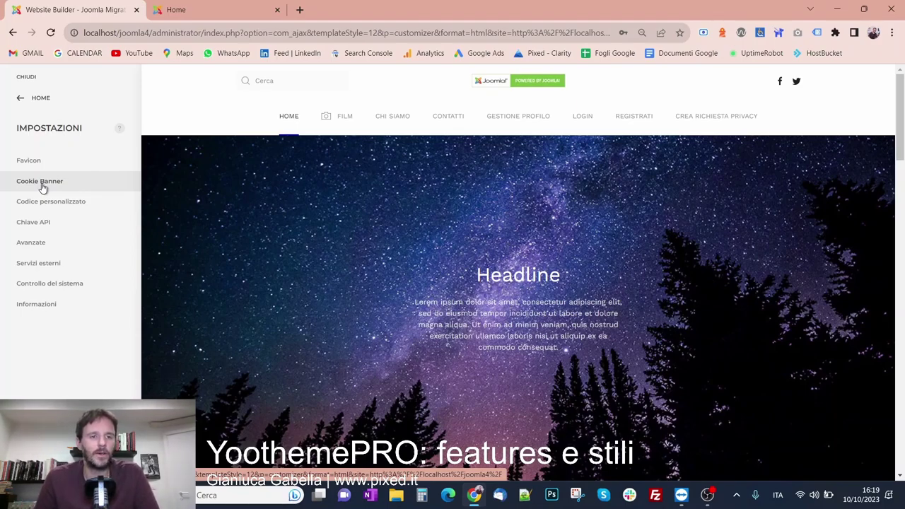
left_click(41, 222)
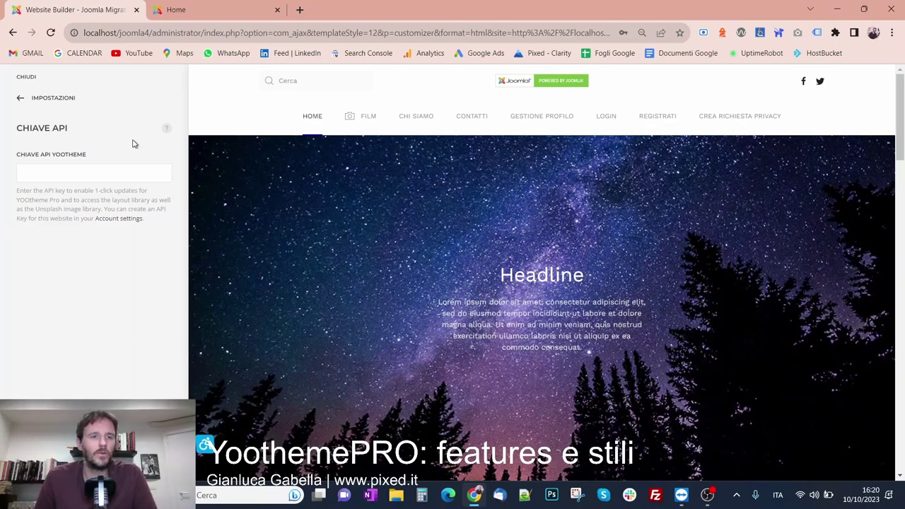
left_click(63, 98)
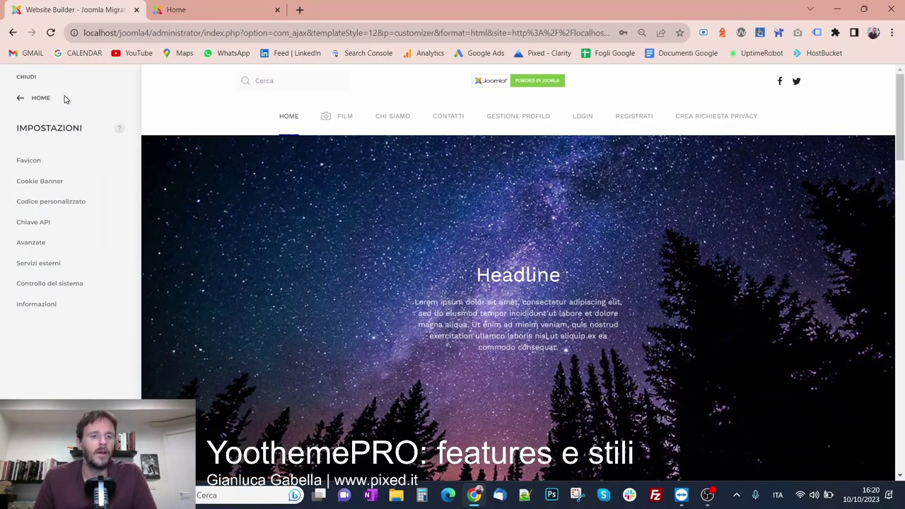
left_click(44, 244)
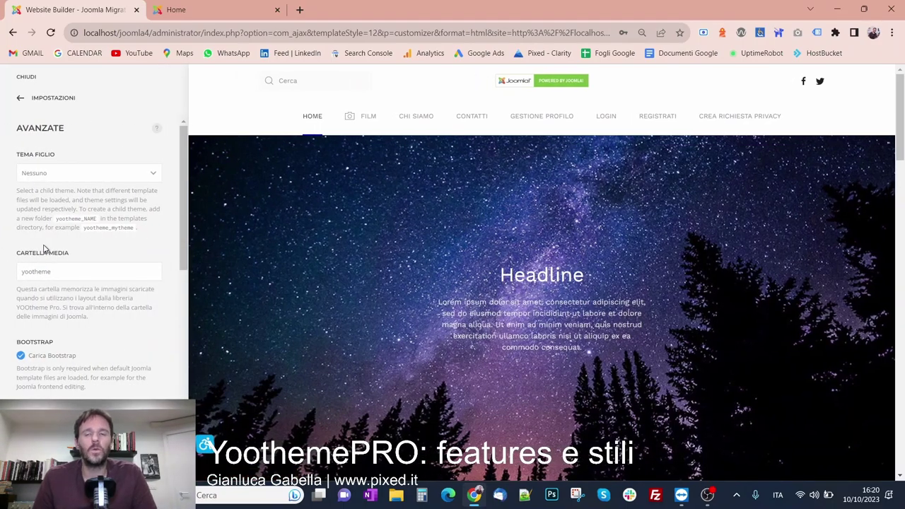
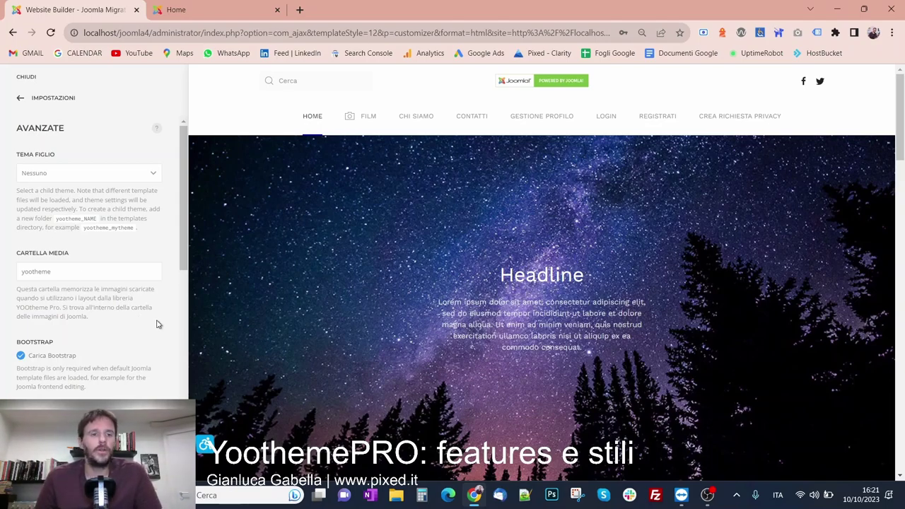
Confirm the Tema Figlio dropdown lists no child theme yet, then bring up File Explorer
left_click(57, 178)
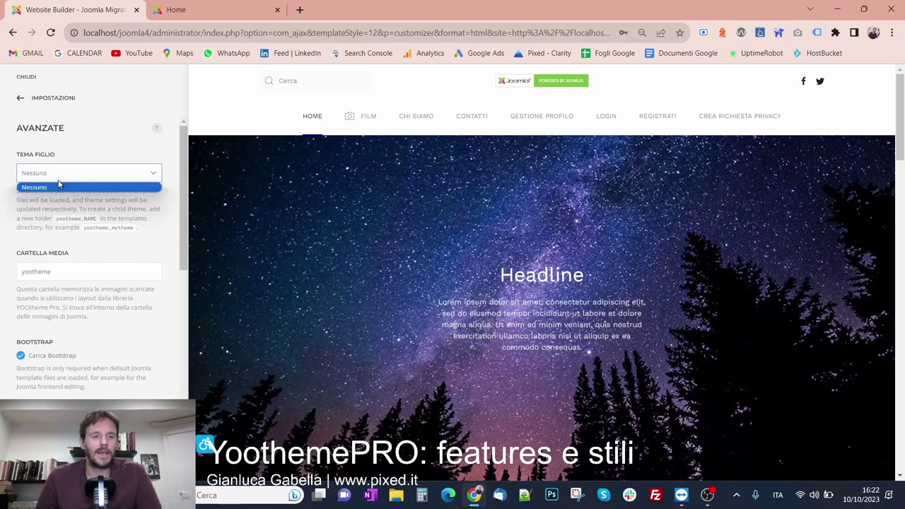
left_click(35, 188)
left_click(44, 192)
left_click(394, 502)
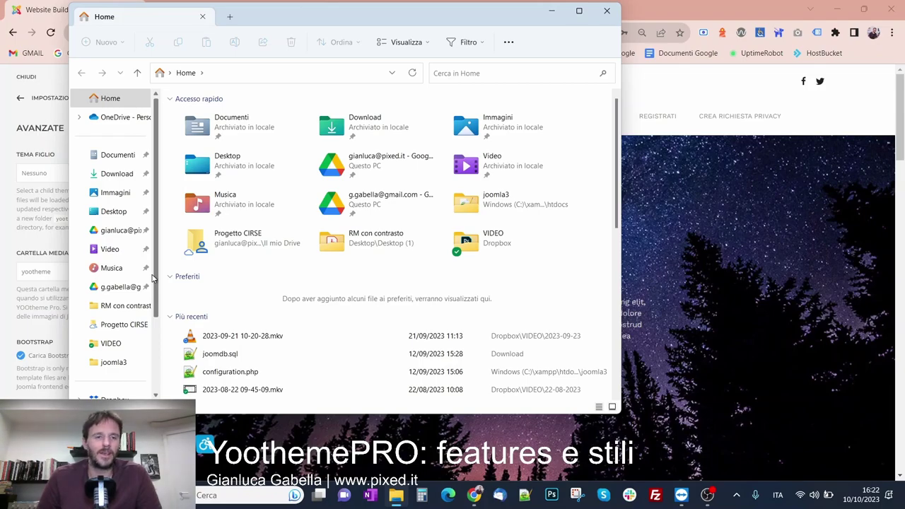
Browse from Windows (C:) through xampp and htdocs into the joomla4 site folder
scroll(134, 311, "down", 3)
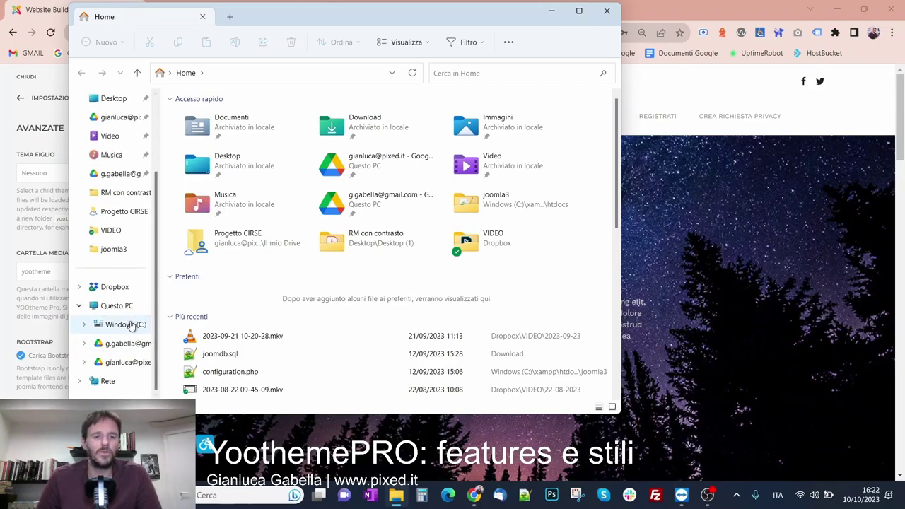
left_click(130, 325)
double_click(203, 349)
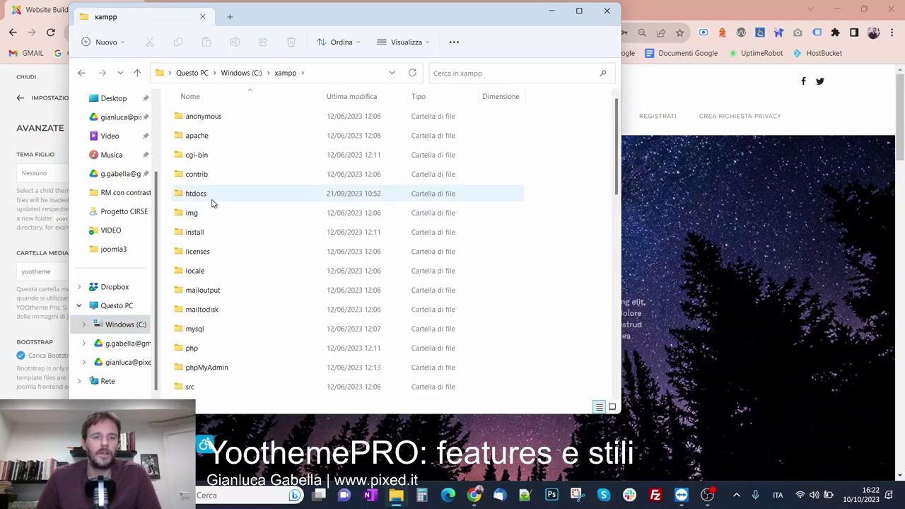
scroll(216, 304, "down", 4)
scroll(213, 247, "up", 3)
double_click(217, 139)
left_click(216, 178)
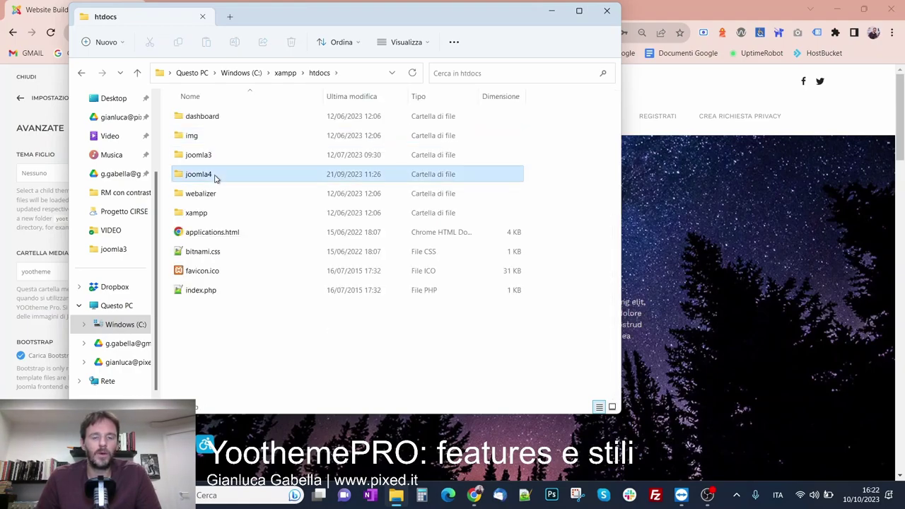
double_click(215, 178)
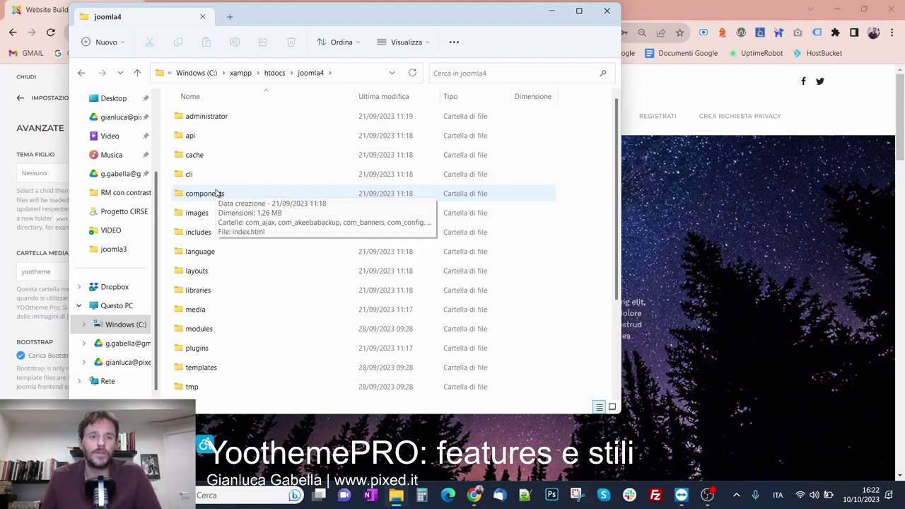
Open the templates folder, peek inside yootheme, and return to templates
scroll(360, 259, "down", 2)
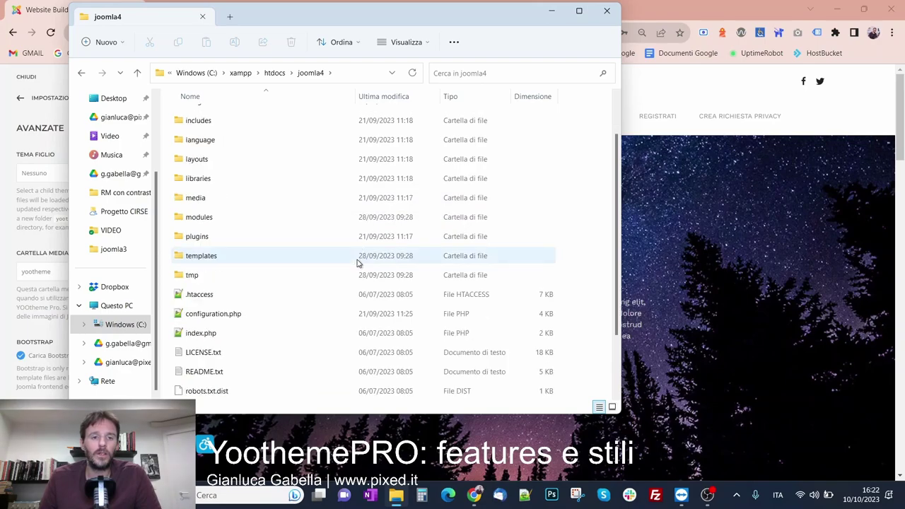
double_click(233, 258)
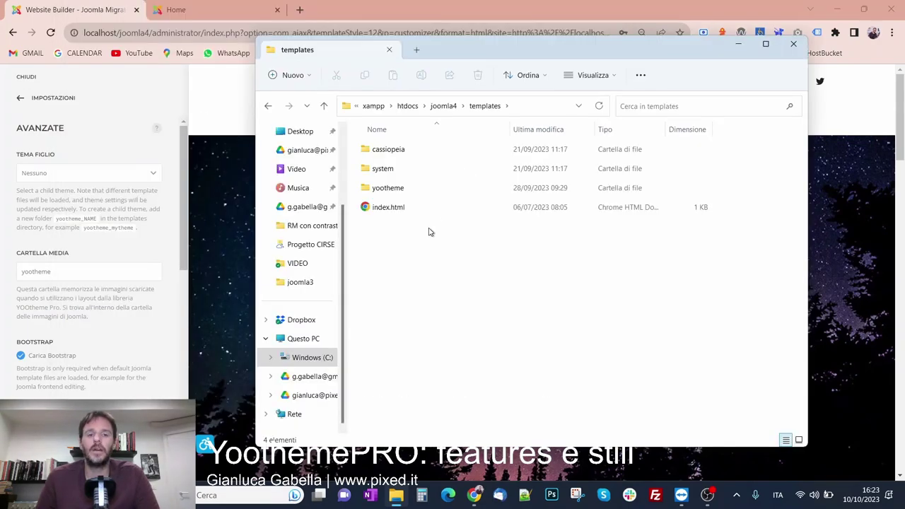
left_click(435, 191)
double_click(434, 189)
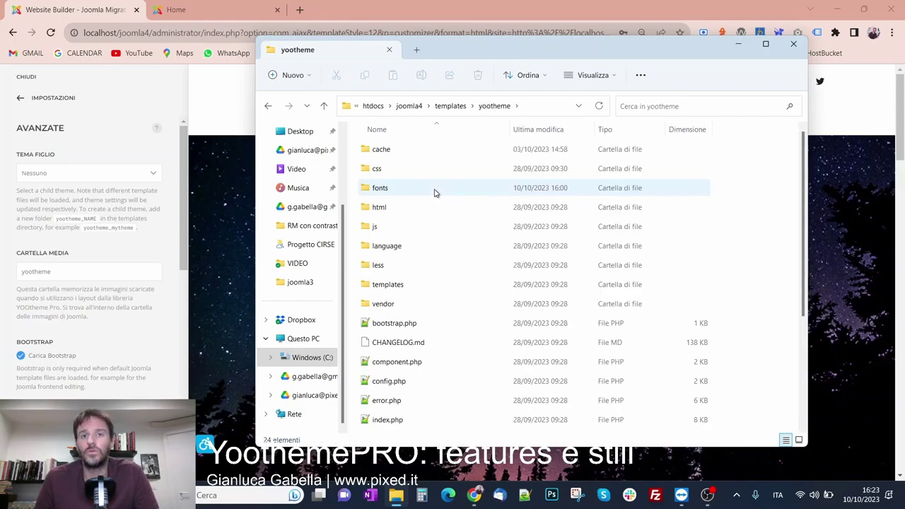
key("alt+Left")
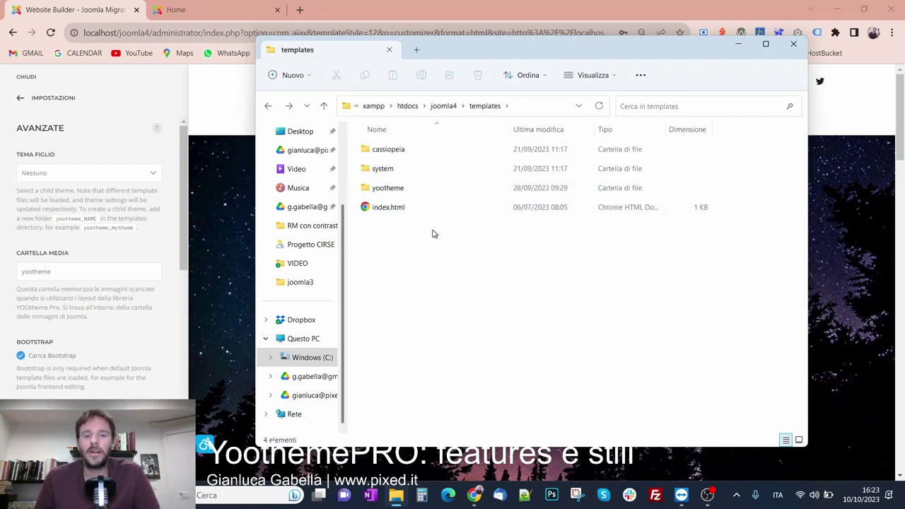
Create a new folder named yootheme_topolino in templates
right_click(388, 251)
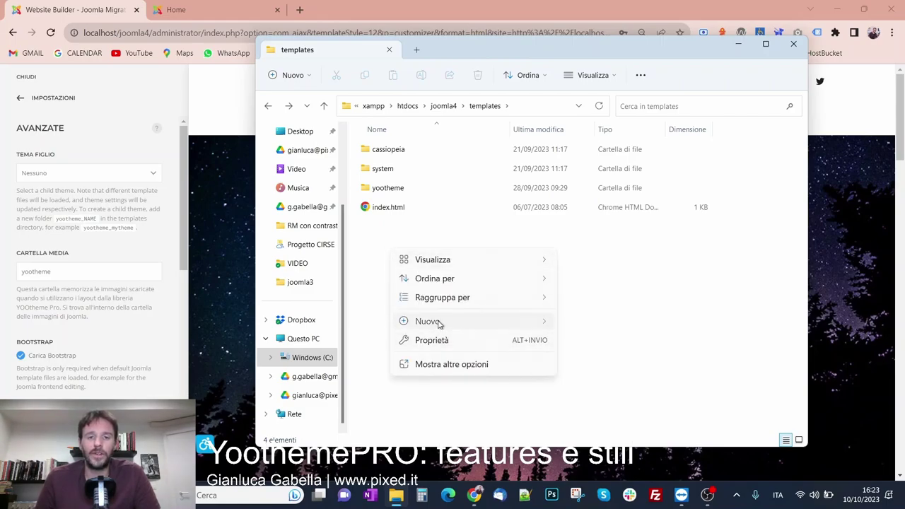
mouse_move(525, 317)
left_click(593, 139)
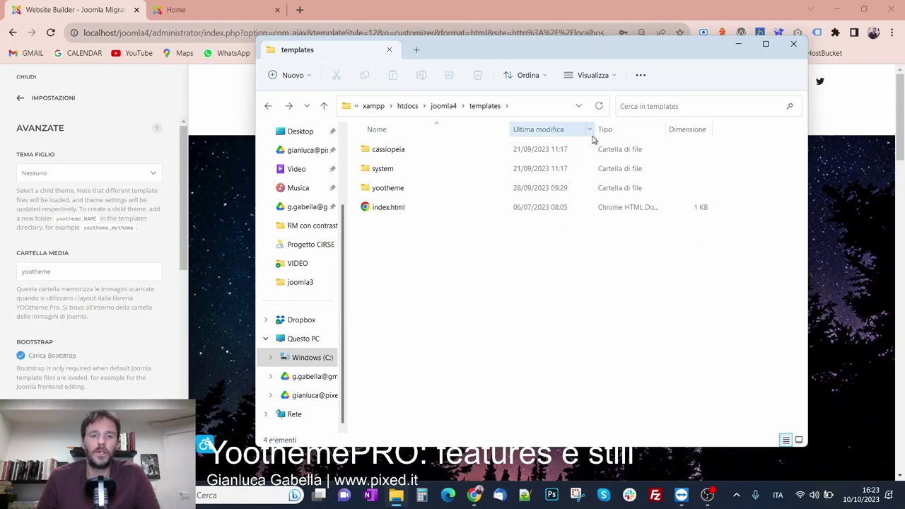
type("yootheme")
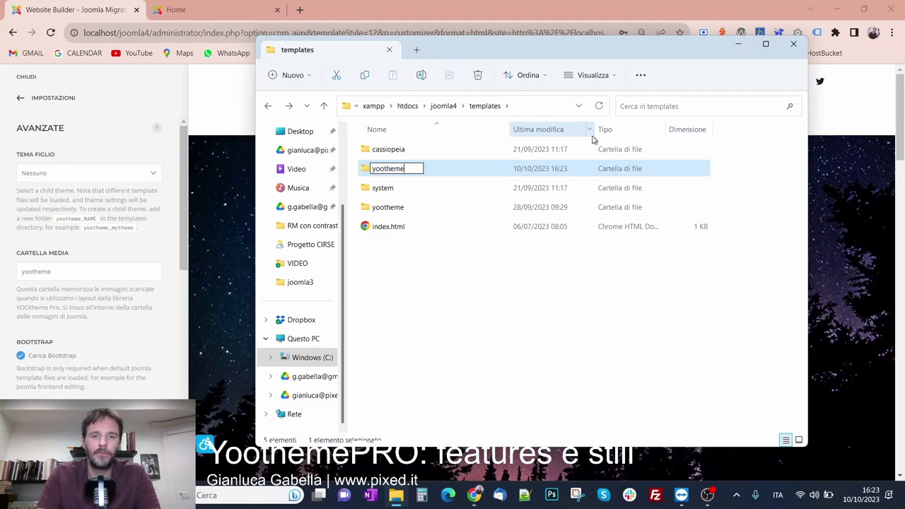
type("_")
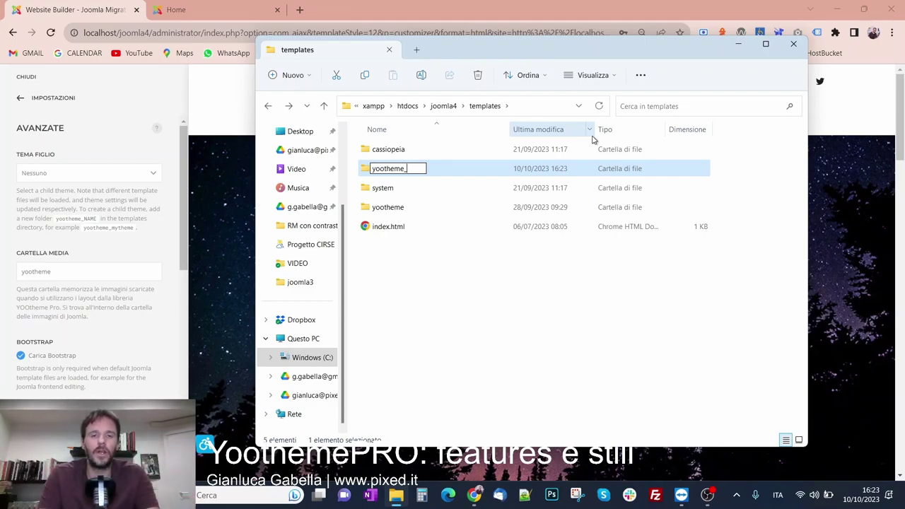
type("topolino")
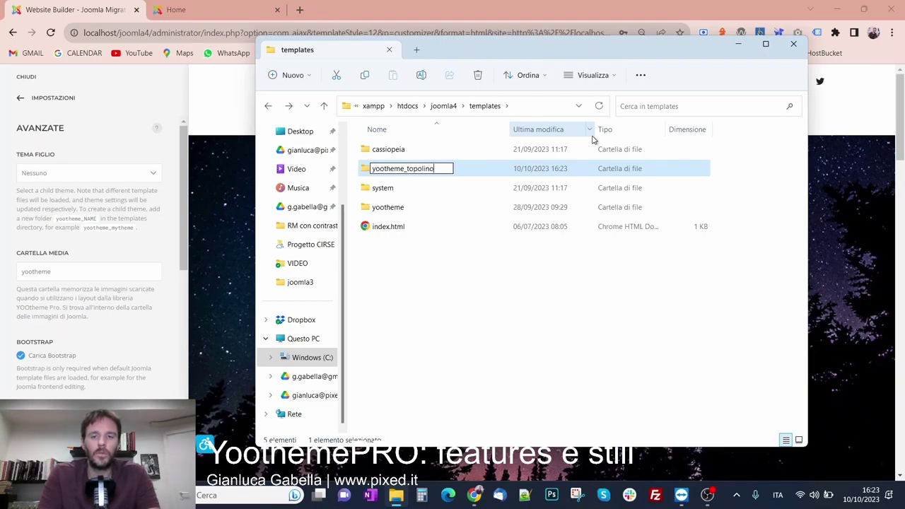
key("Return")
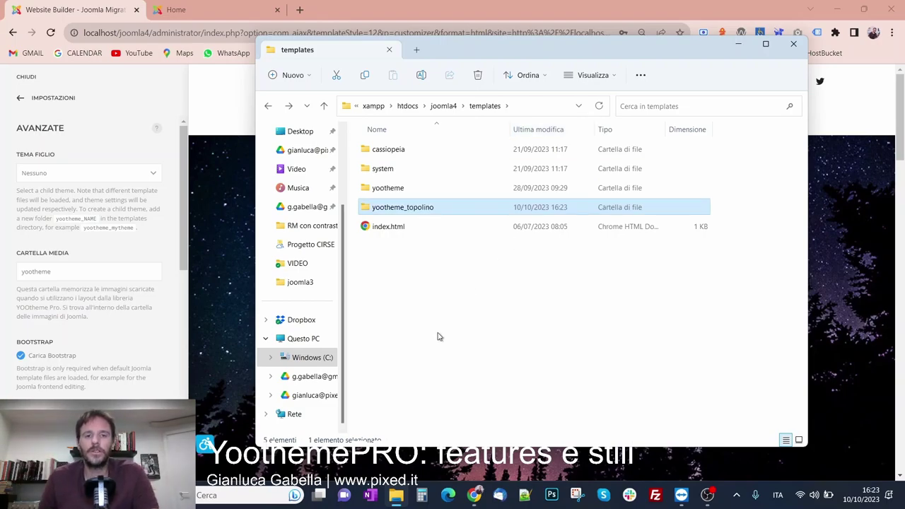
Open yootheme_topolino to confirm it is empty, then return to templates
left_click(439, 336)
left_click(412, 208)
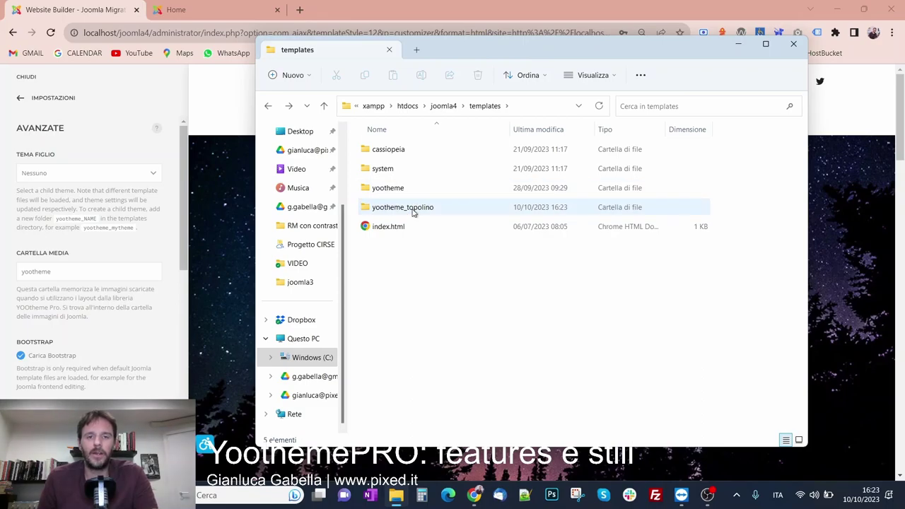
double_click(413, 212)
key("alt+Left")
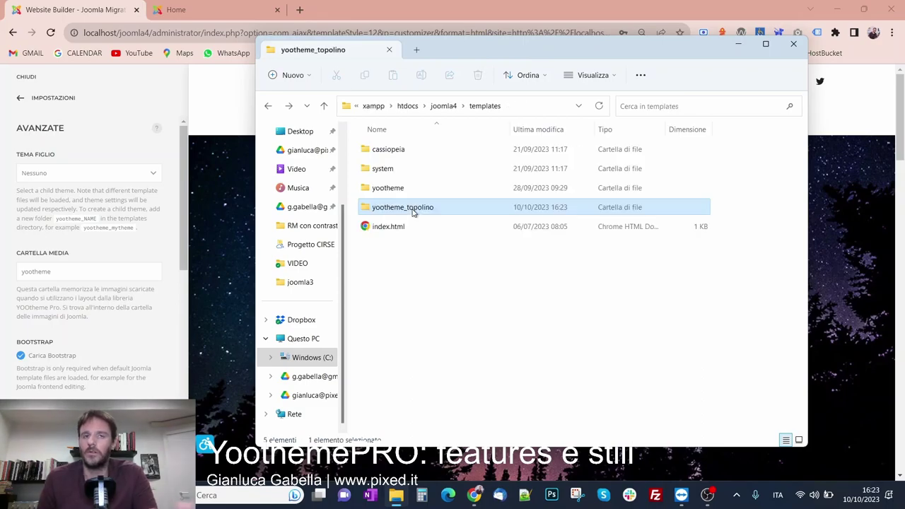
Close and reopen the YOOtheme customizer to reload it
left_click(51, 99)
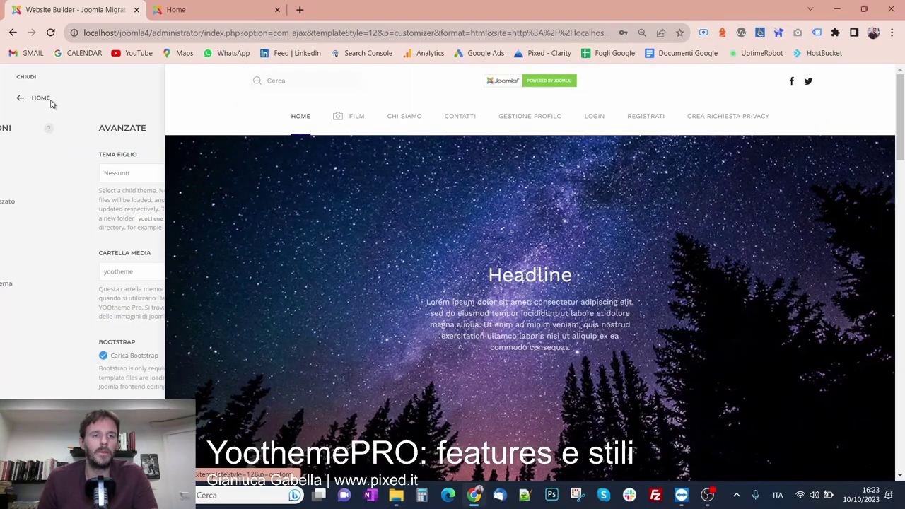
left_click(29, 78)
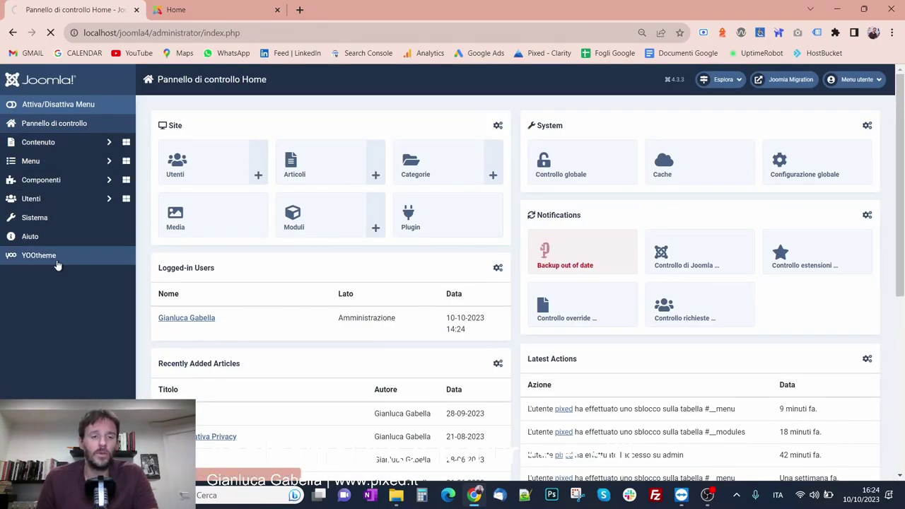
left_click(58, 264)
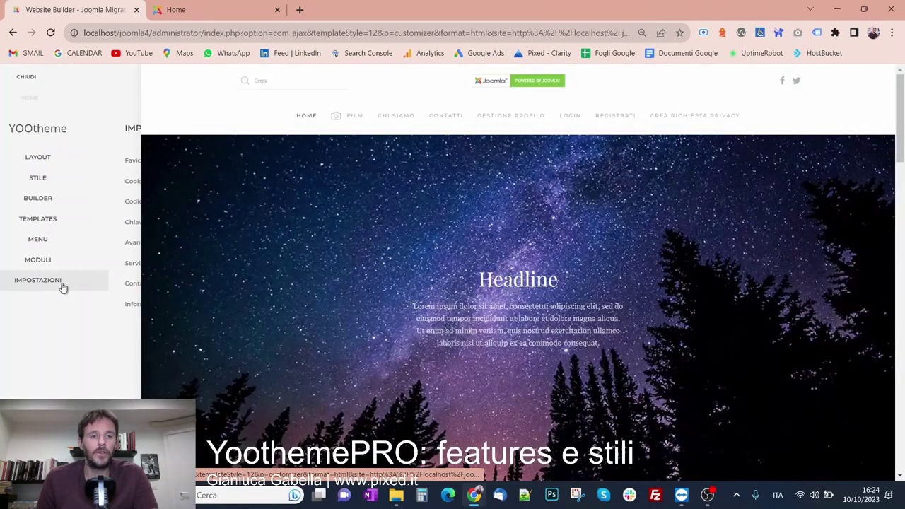
Select Topolino as the child theme under Settings > Advanced
left_click(63, 285)
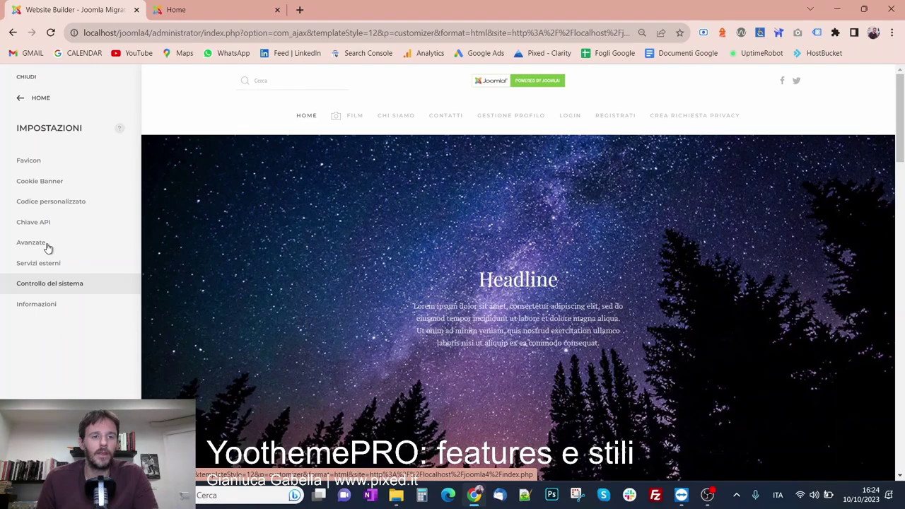
left_click(47, 245)
left_click(69, 176)
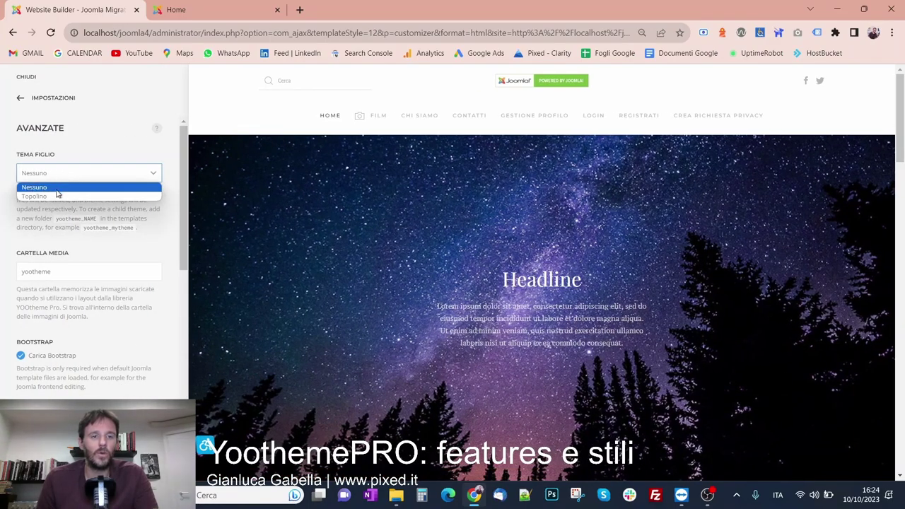
left_click(30, 198)
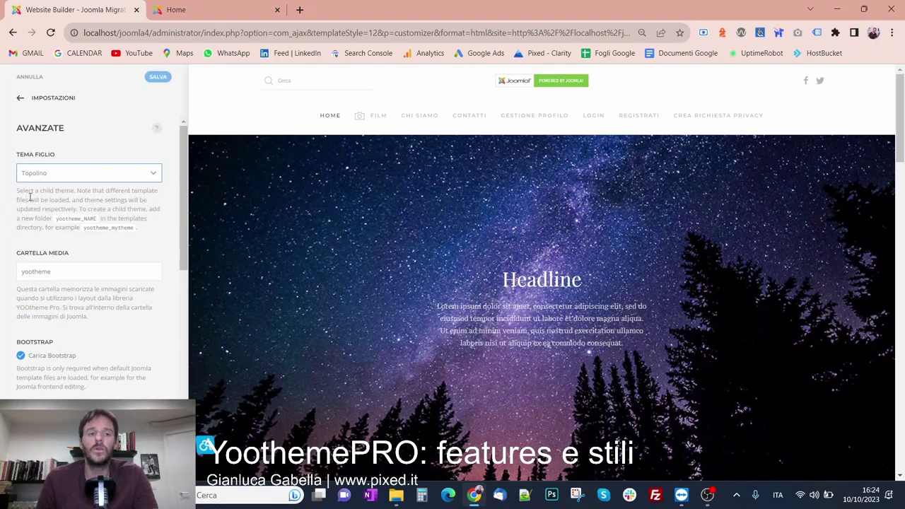
left_click(421, 494)
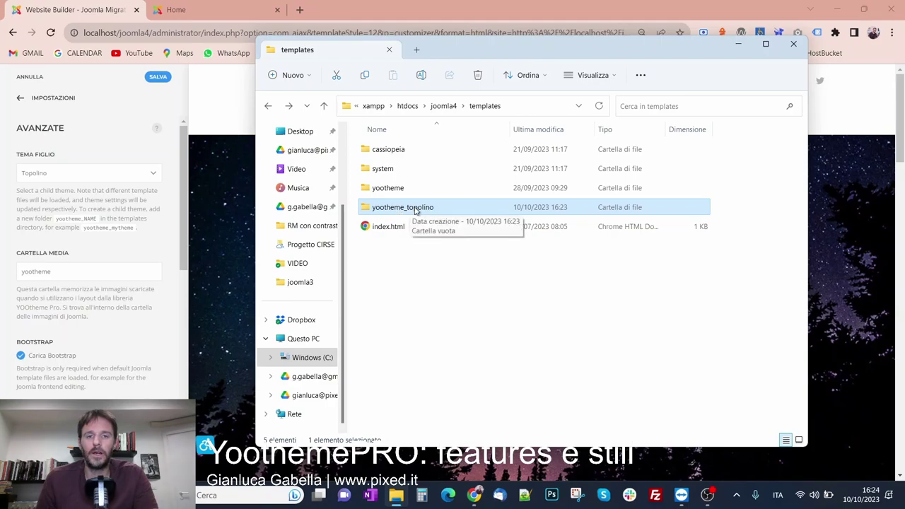
Save the Topolino child theme setting and recheck the empty yootheme_topolino folder
left_click(160, 81)
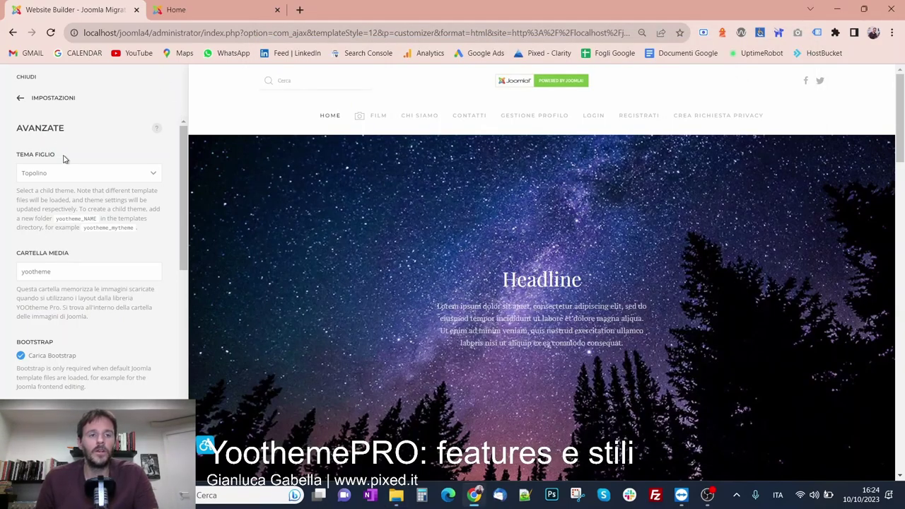
left_click(395, 502)
left_click(417, 351)
left_click(426, 209)
double_click(426, 209)
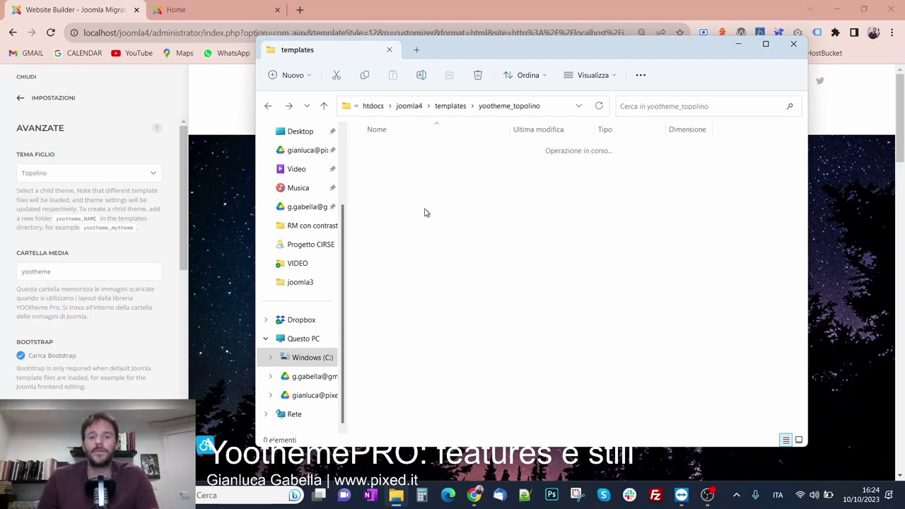
key("BackSpace")
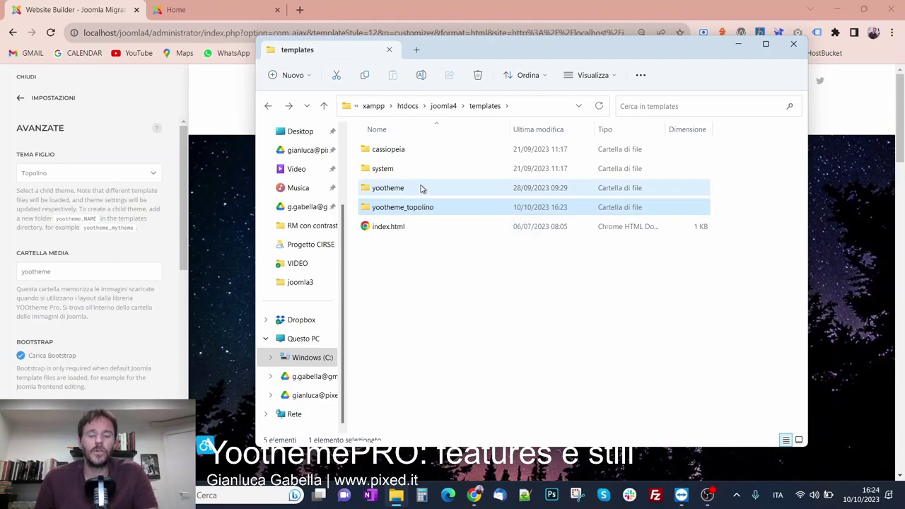
Copy index.php from the yootheme template folder
double_click(421, 188)
scroll(418, 239, "down", 3)
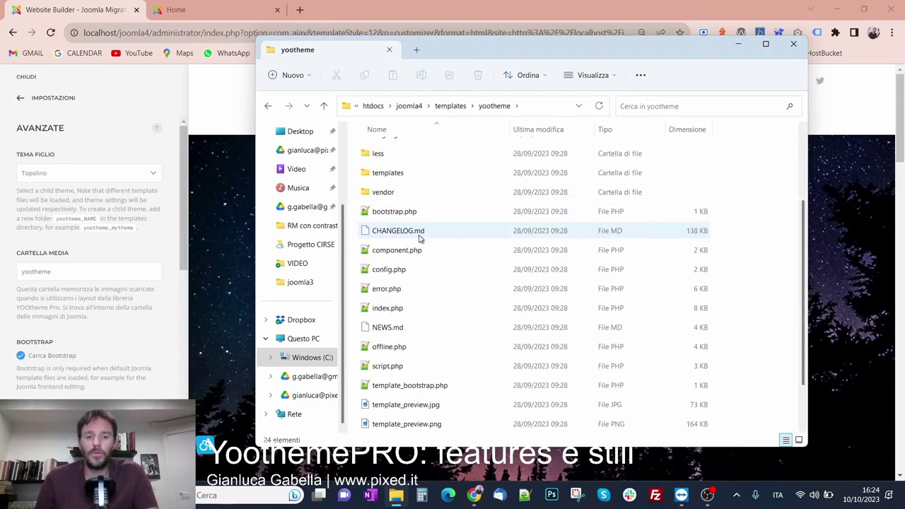
scroll(396, 300, "down", 1)
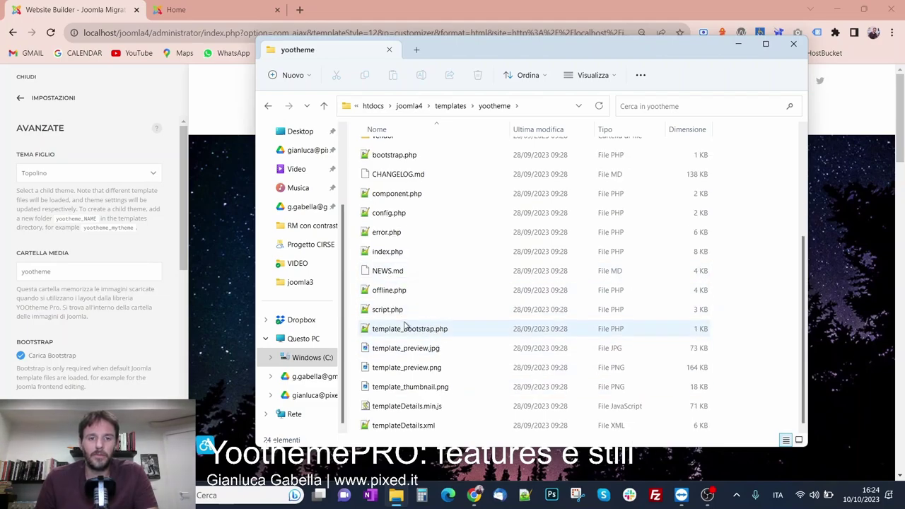
left_click(386, 253)
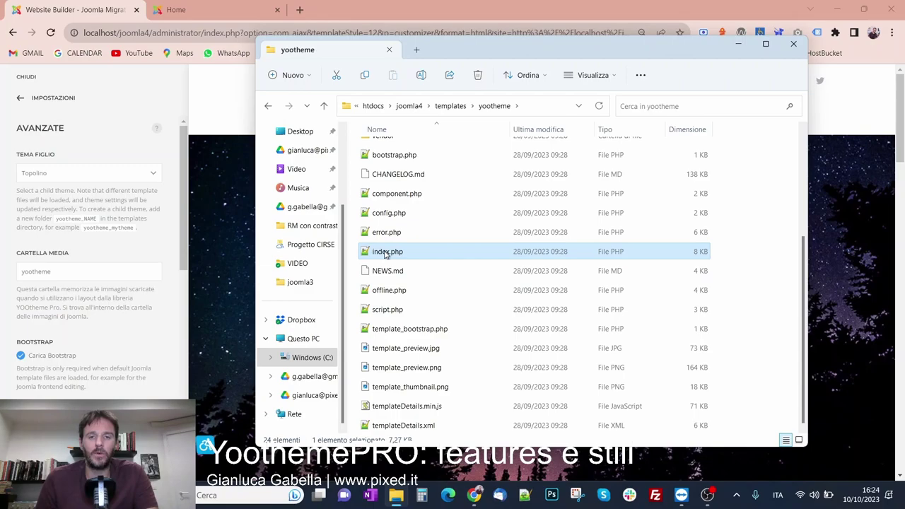
right_click(386, 254)
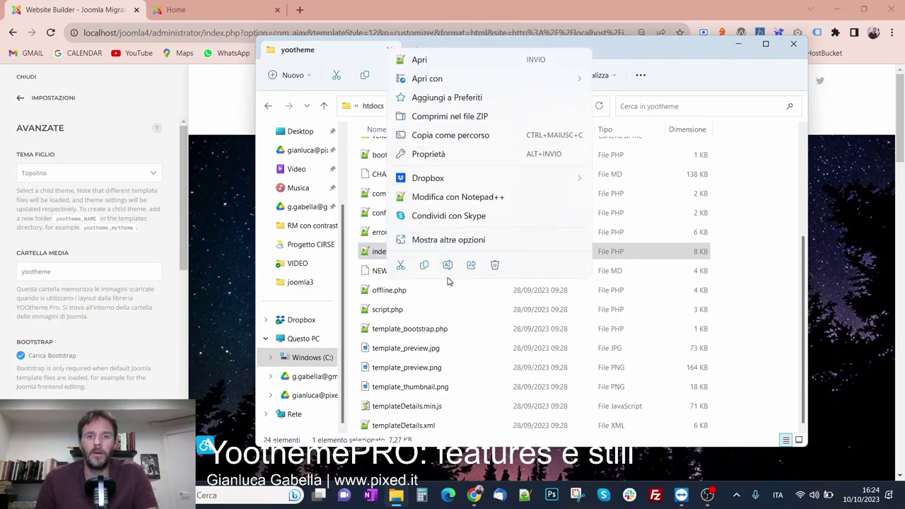
key("Escape")
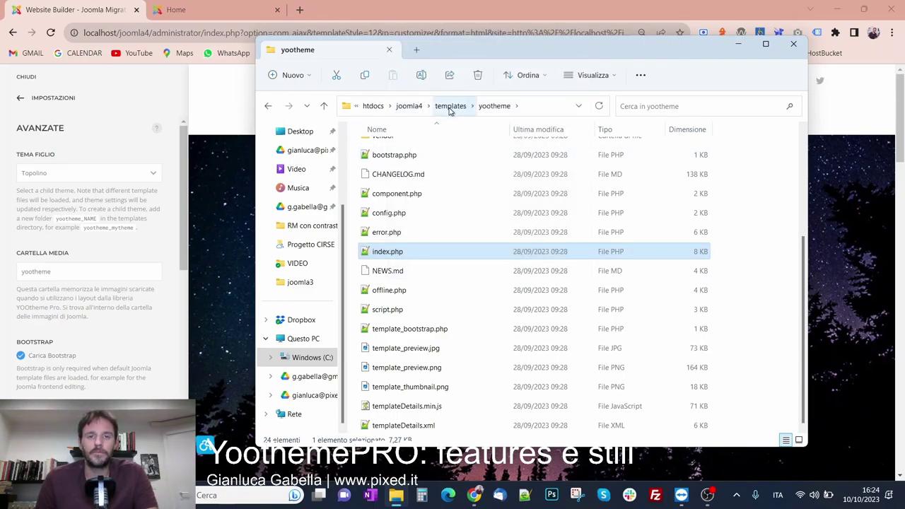
Paste index.php into the yootheme_topolino folder
left_click(449, 106)
double_click(397, 212)
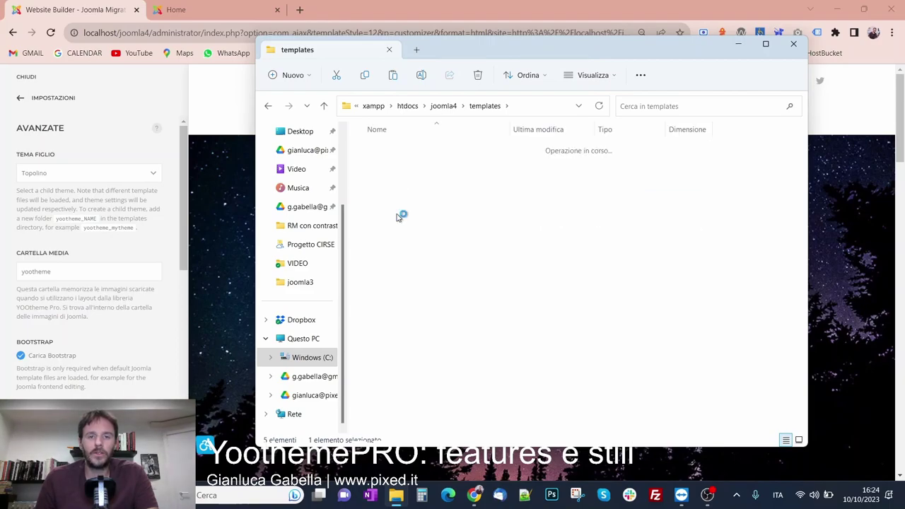
right_click(397, 217)
key("Escape")
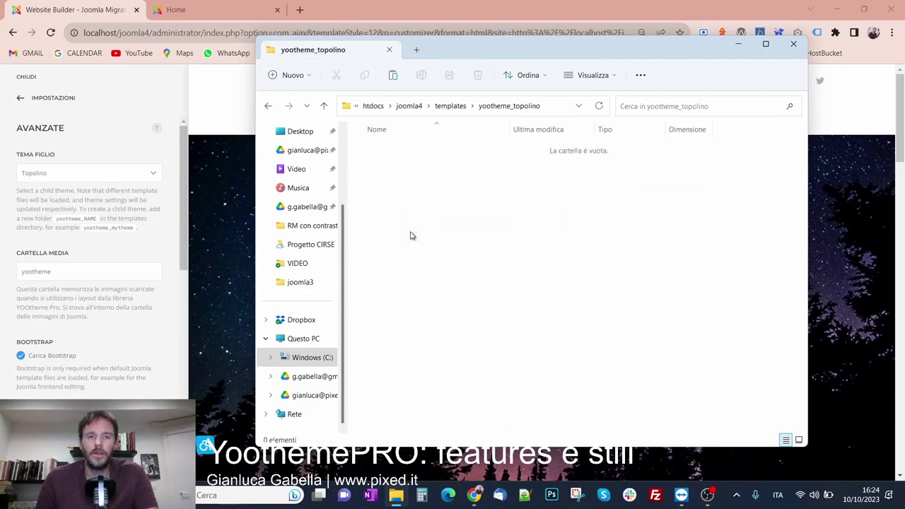
key("ctrl+v")
left_click(440, 234)
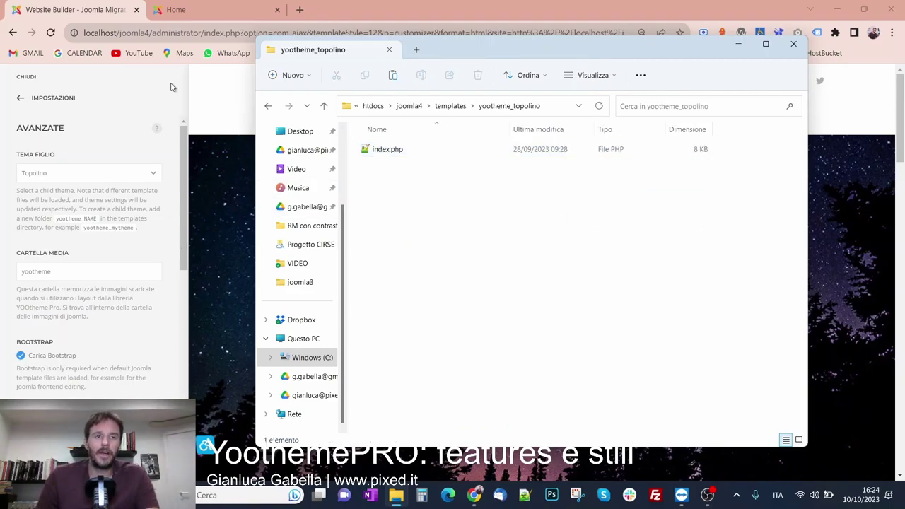
left_click(189, 10)
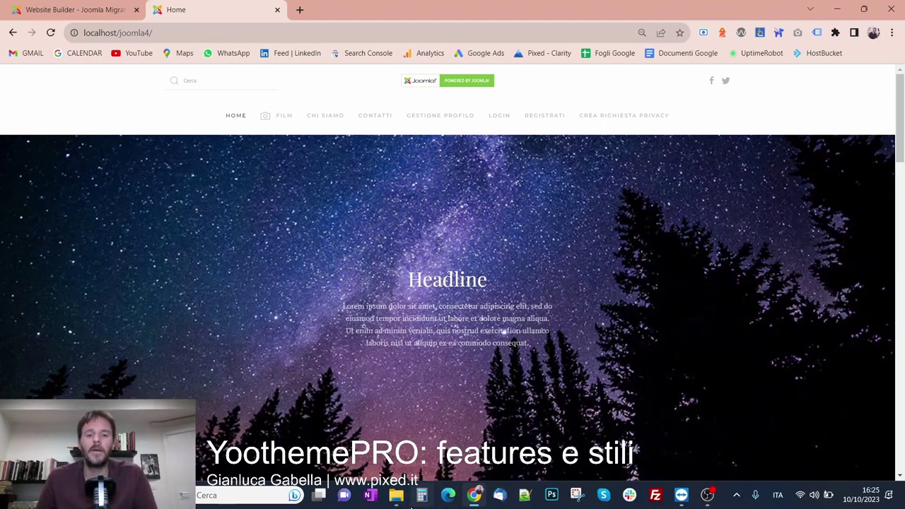
Open the original yootheme template's index.php in Notepad++
left_click(395, 494)
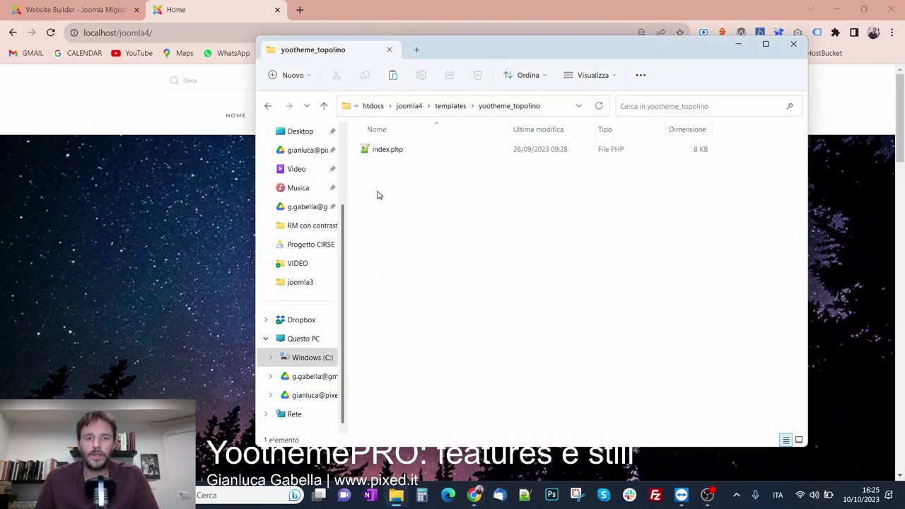
left_click(398, 151)
left_click(449, 111)
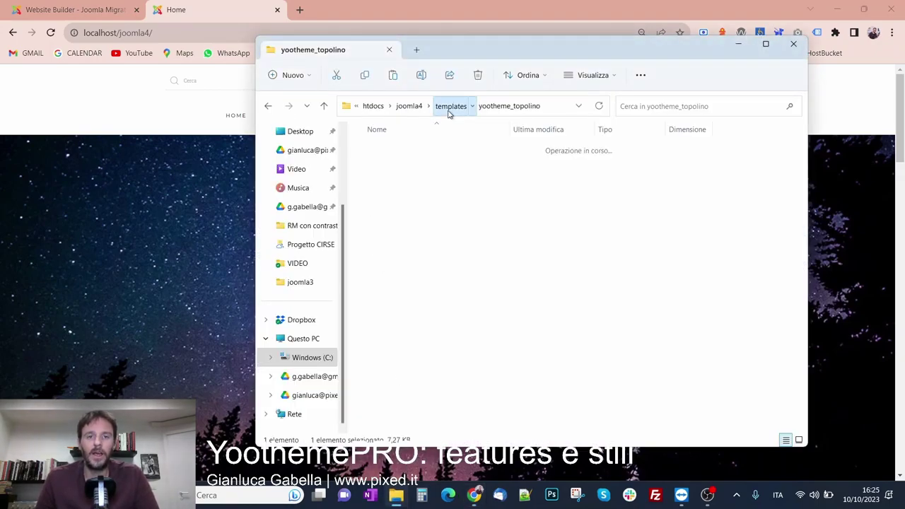
double_click(410, 187)
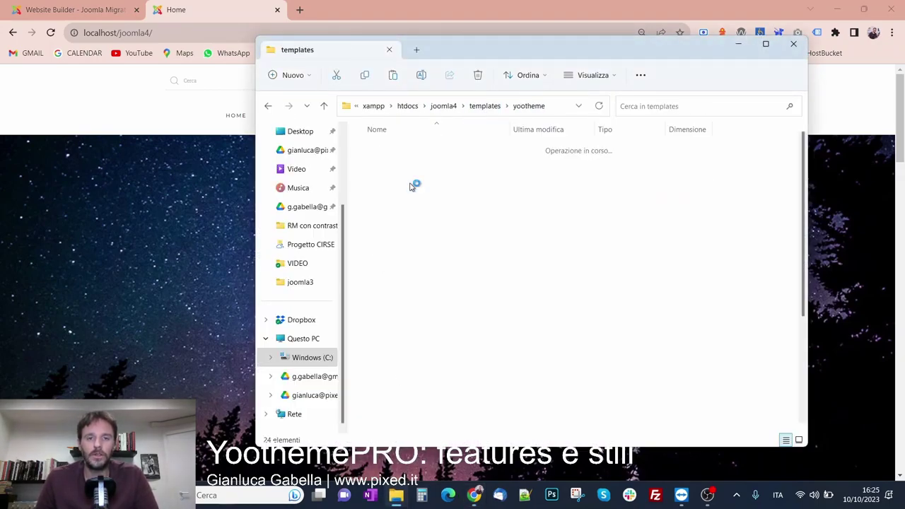
scroll(408, 323, "down", 2)
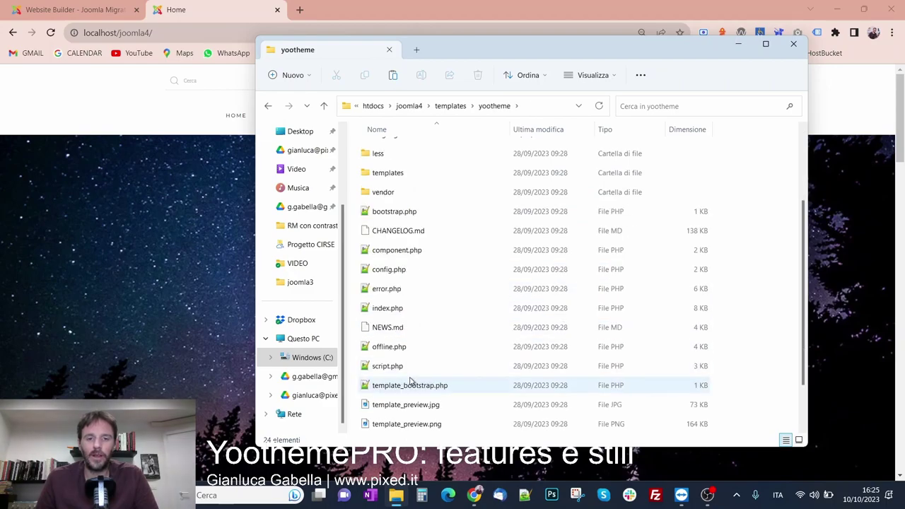
left_click(392, 309)
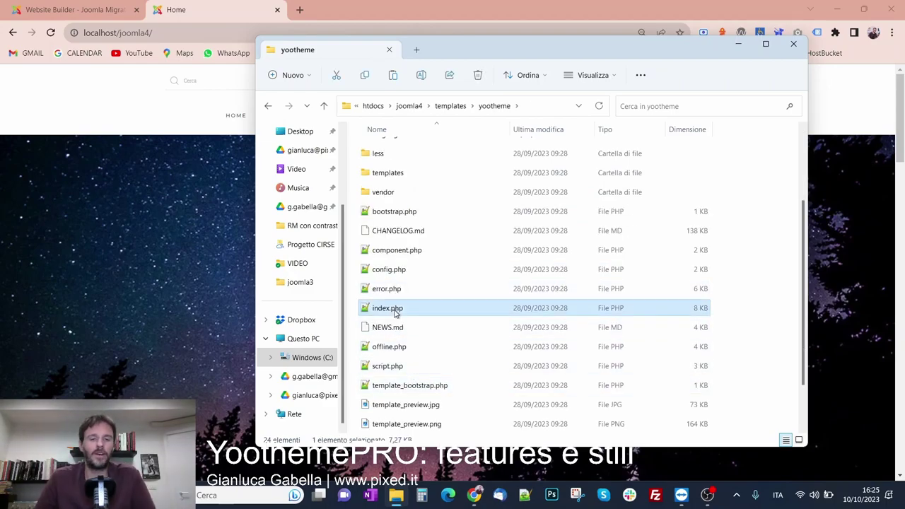
double_click(393, 309)
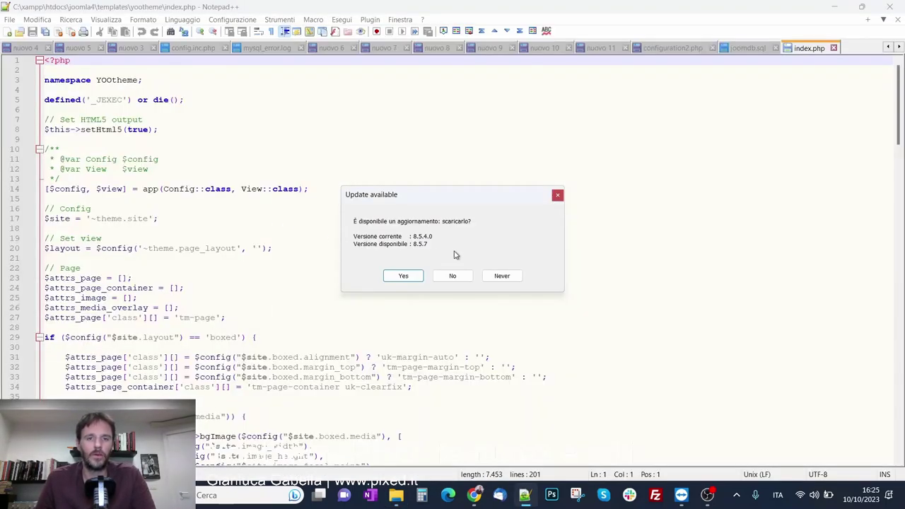
Delete all code from the original yootheme index.php, save it, and close Notepad++
left_click(558, 194)
key("ctrl+a")
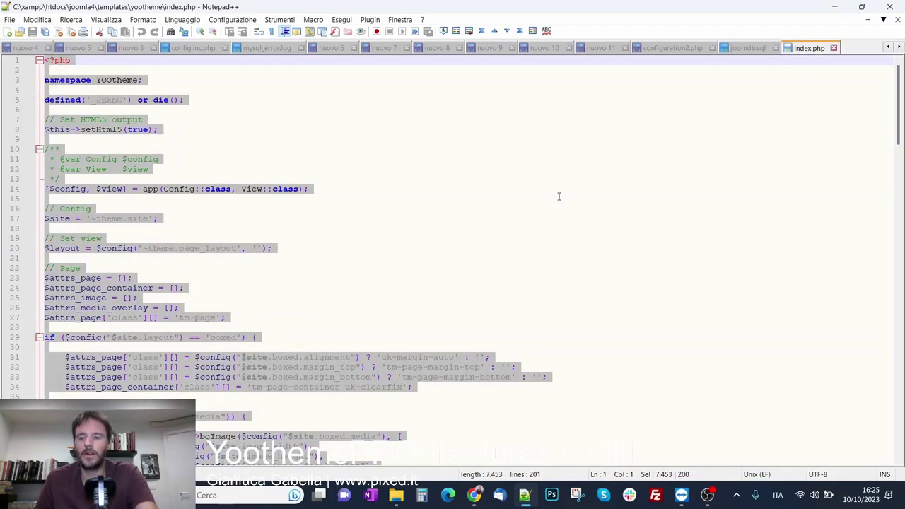
key("Delete")
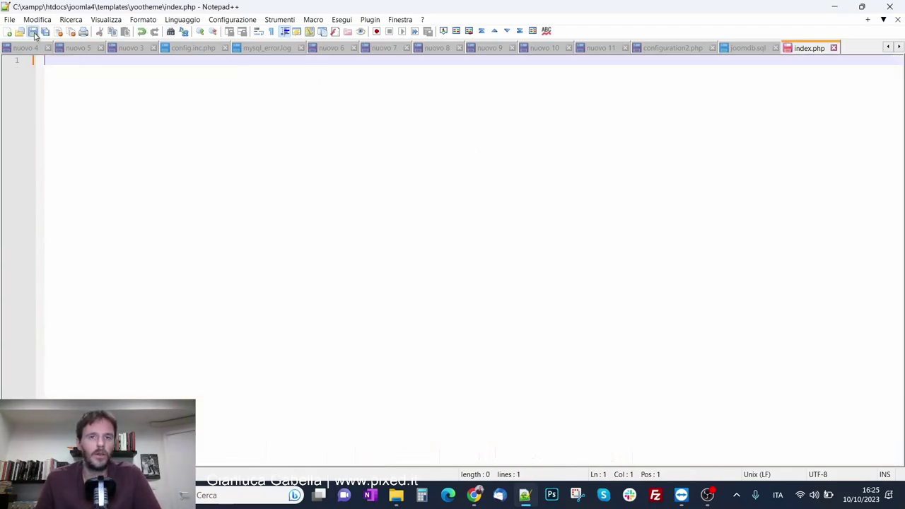
left_click(33, 32)
left_click(901, 7)
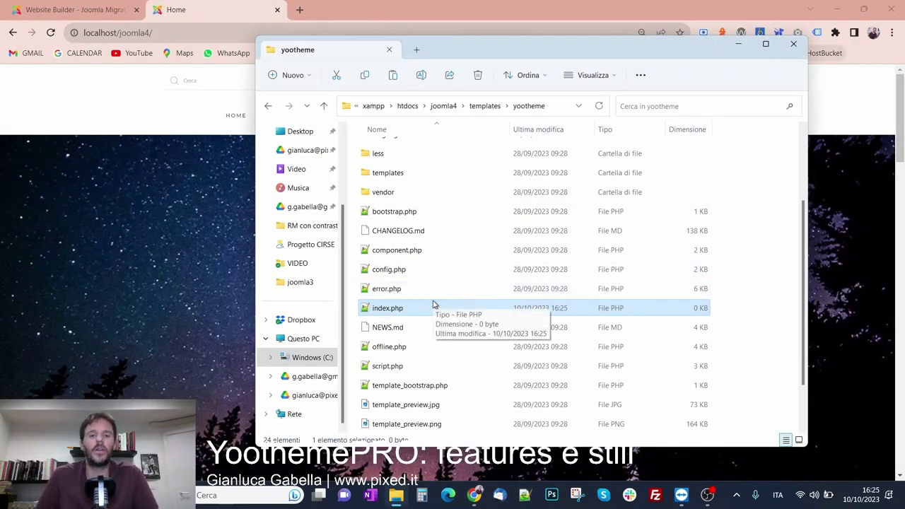
Reload the site home page, then open the yootheme_topolino folder
left_click(208, 9)
key("F5")
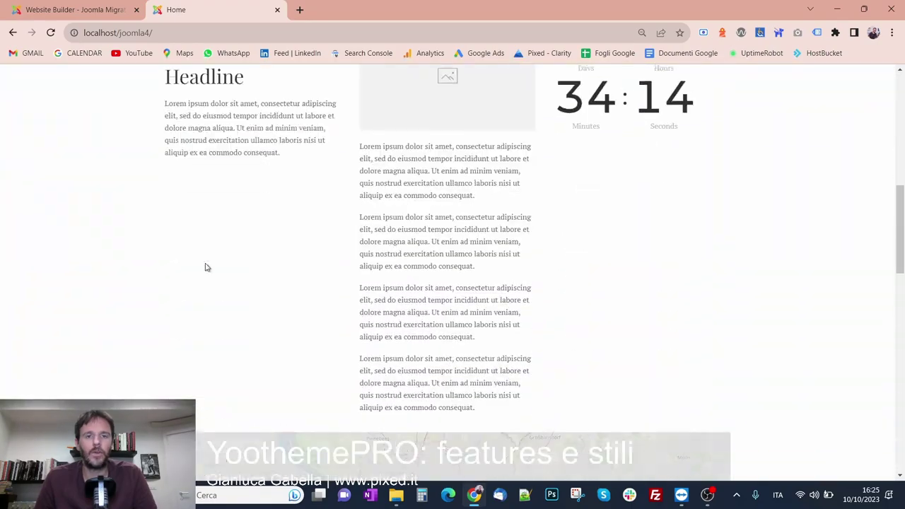
scroll(206, 266, "up", 8)
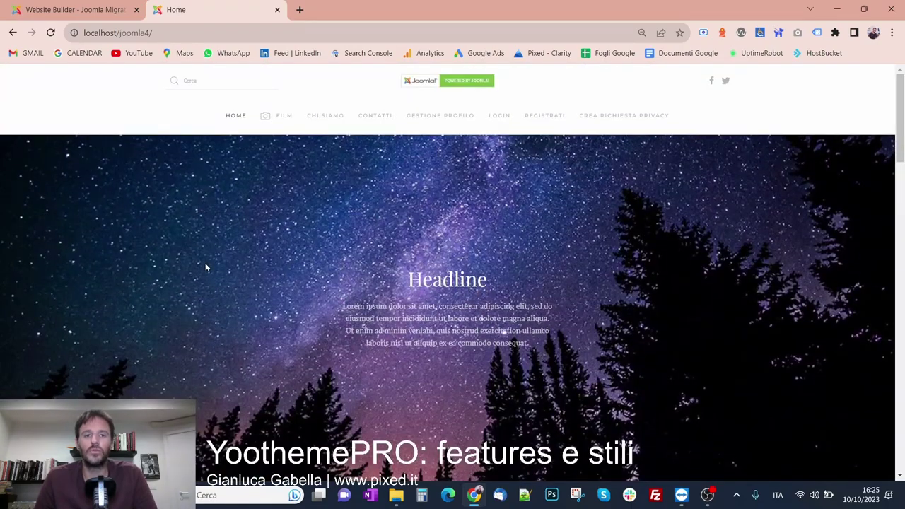
left_click(396, 494)
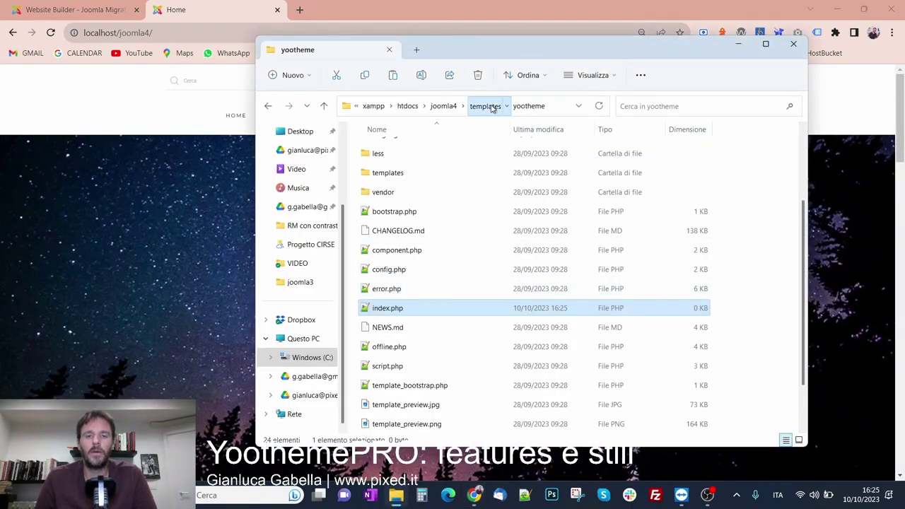
left_click(488, 106)
left_click(443, 214)
double_click(443, 215)
Compare yootheme and yootheme_topolino, ending on the copied 8 KB index.php
left_click(440, 157)
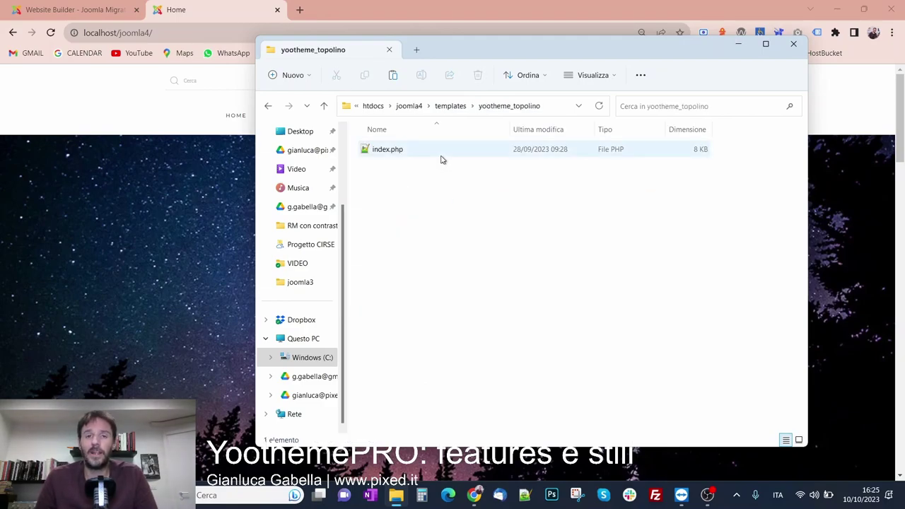
left_click(452, 106)
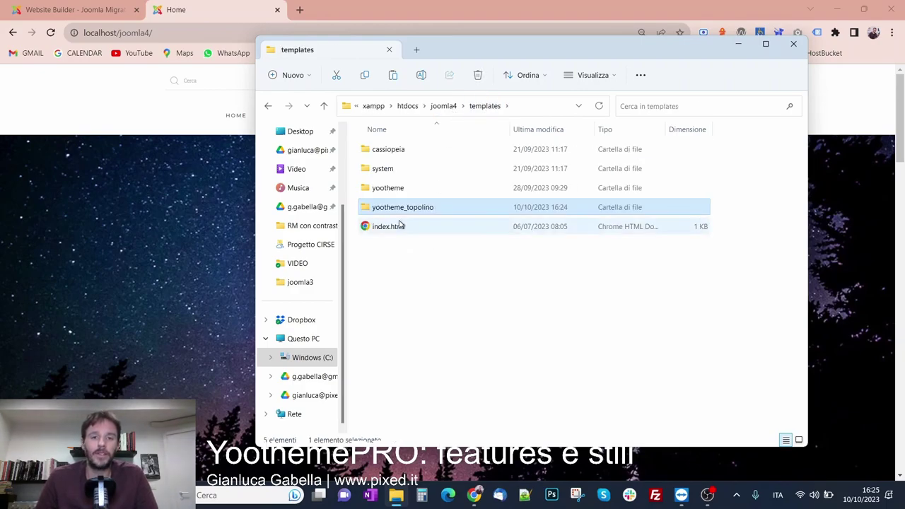
double_click(405, 195)
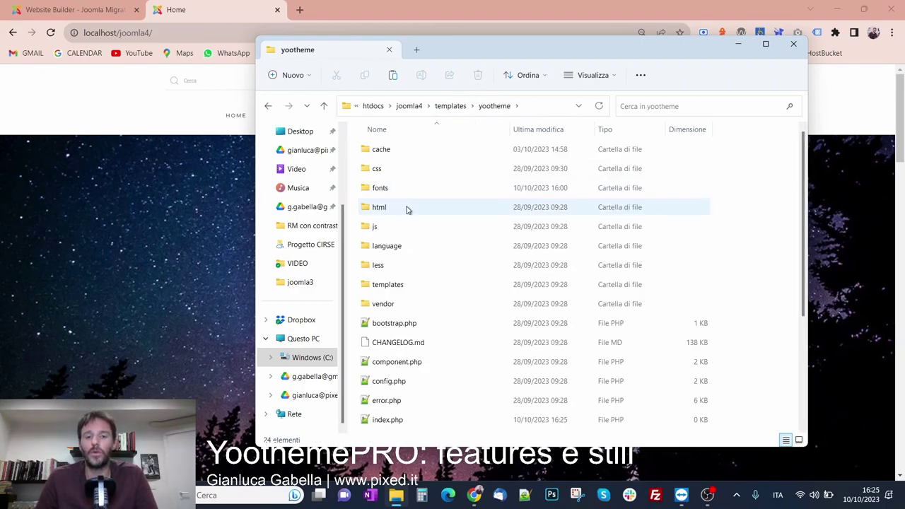
left_click(449, 106)
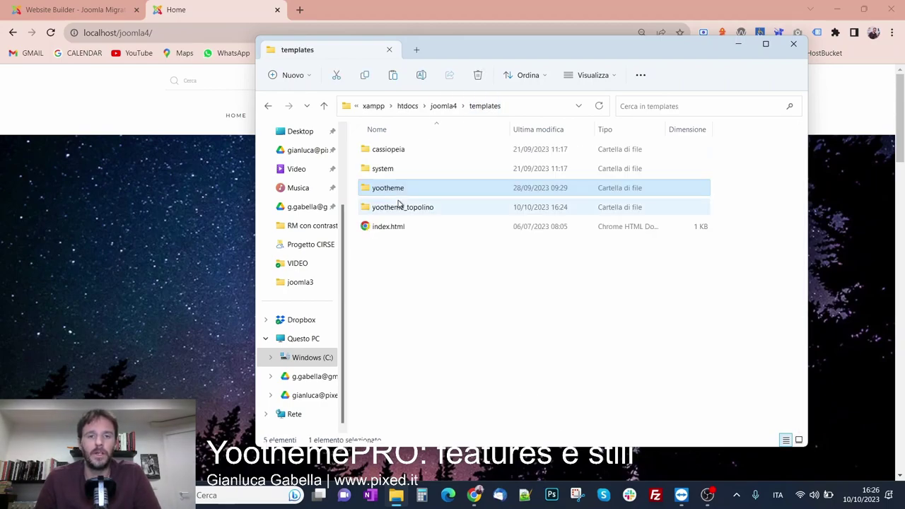
double_click(400, 206)
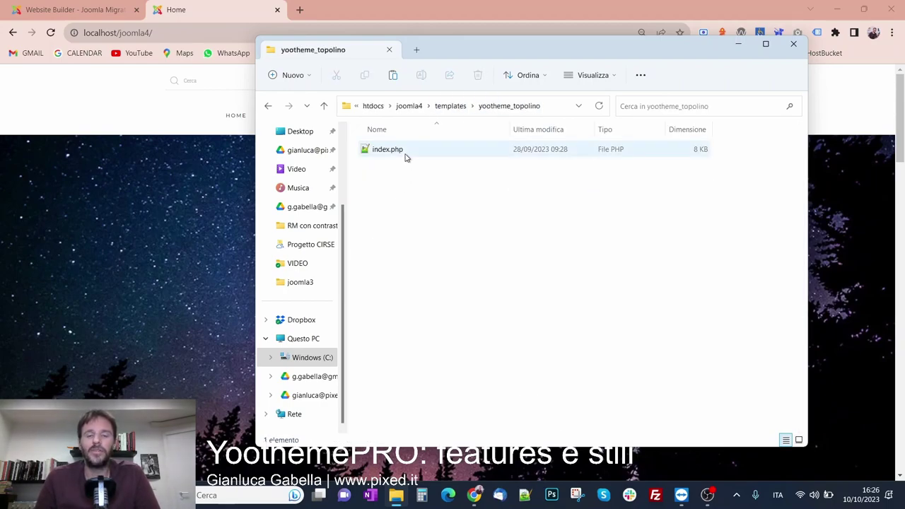
left_click(404, 152)
right_click(403, 152)
Add a 'CIAO CIAO!' line after the body tag in the copied index.php and save
left_click(397, 155)
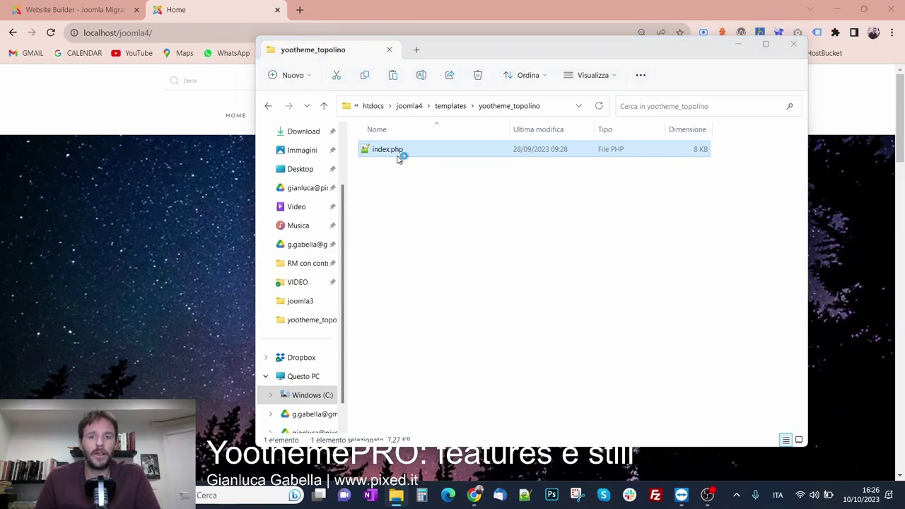
scroll(279, 288, "down", 6)
scroll(279, 287, "down", 20)
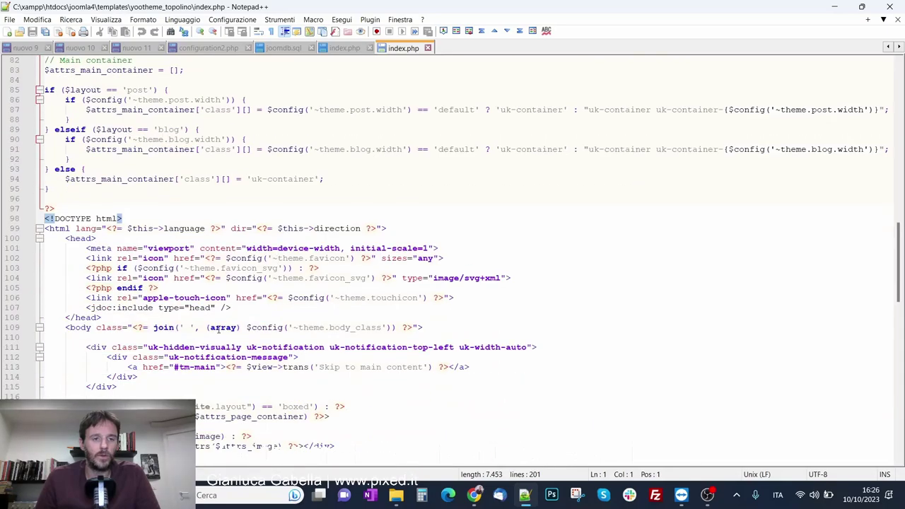
left_click(434, 325)
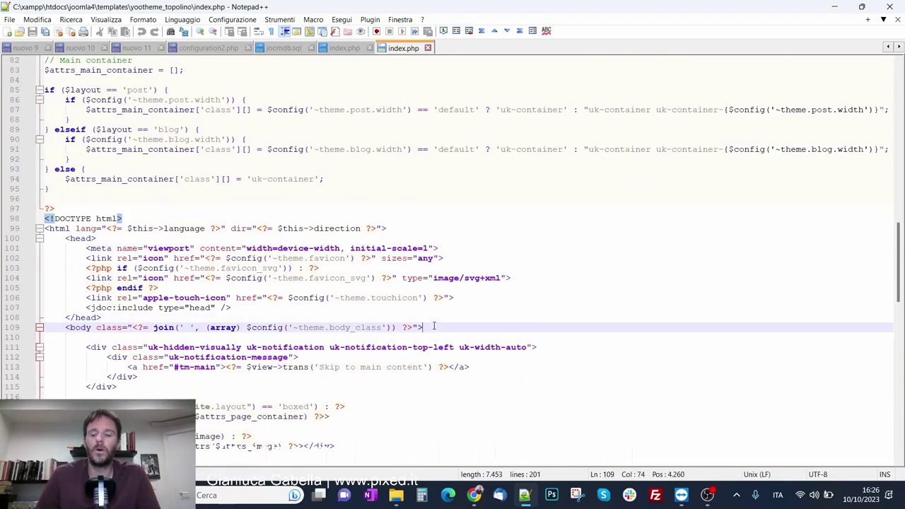
key("Return")
type("CIA")
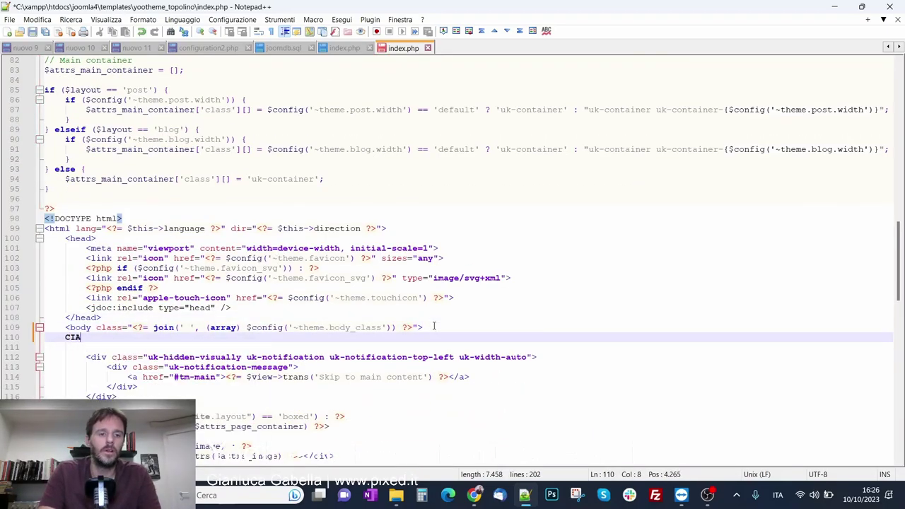
type("O CIAO!")
key("ctrl+s")
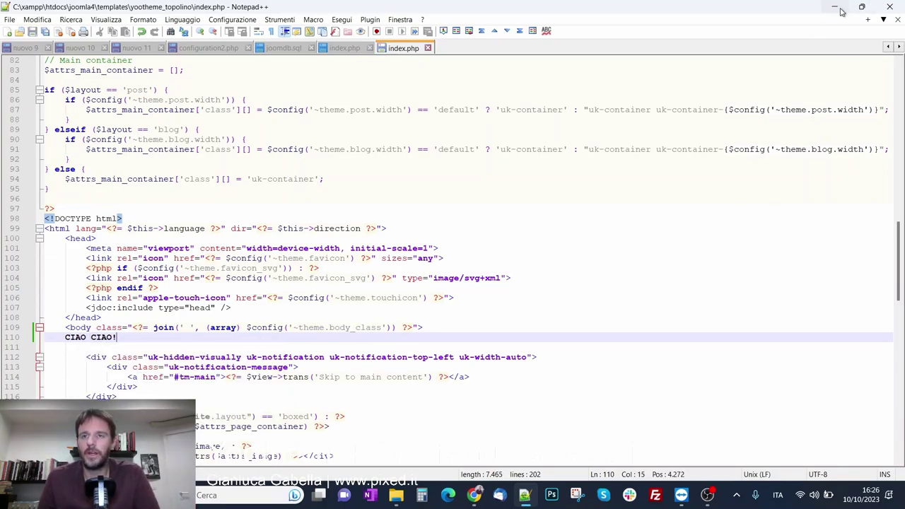
Reload the home page and confirm CIAO CIAO! appears at the top left
left_click(835, 7)
left_click(217, 6)
key("F5")
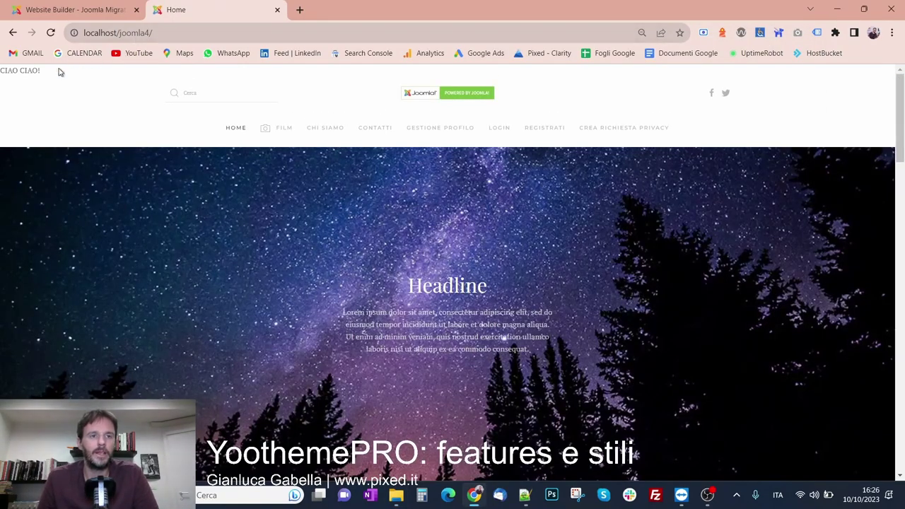
left_click_drag(46, 72, 1, 70)
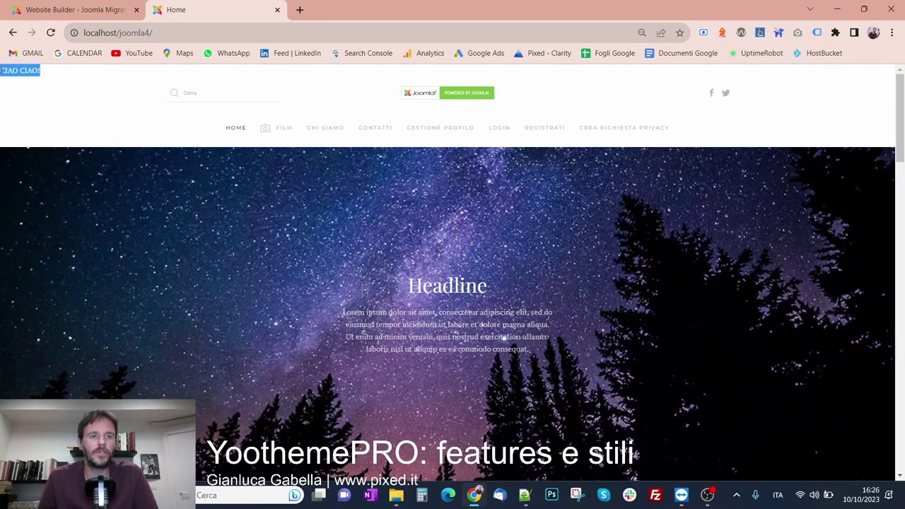
Reopen the copied index.php and delete the CIAO CIAO! line
left_click(396, 494)
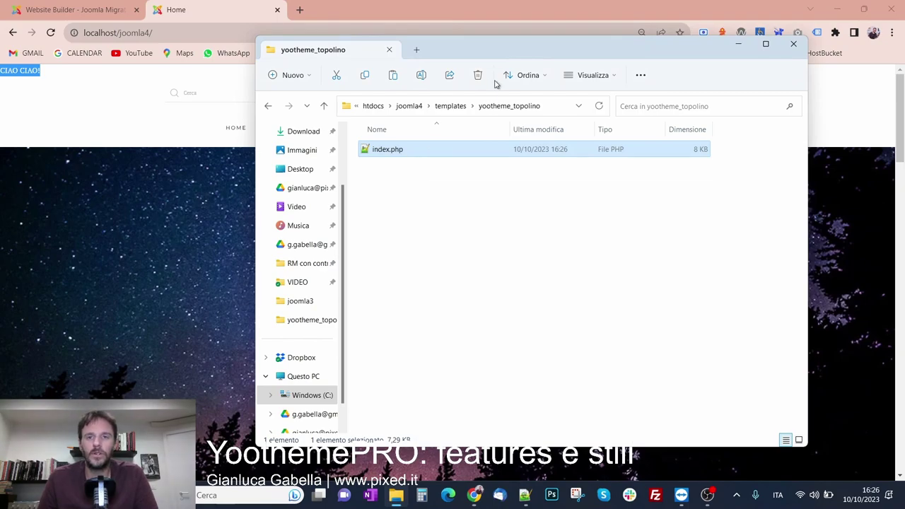
double_click(446, 151)
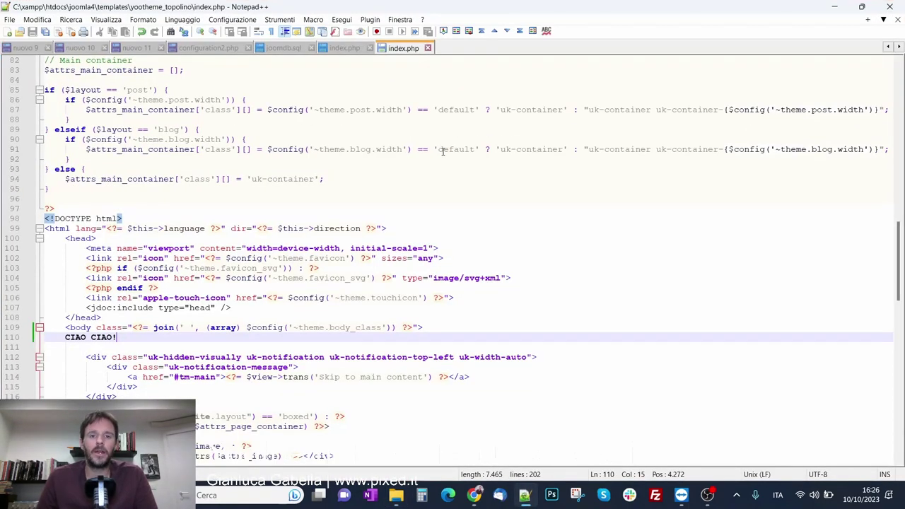
left_click(17, 332)
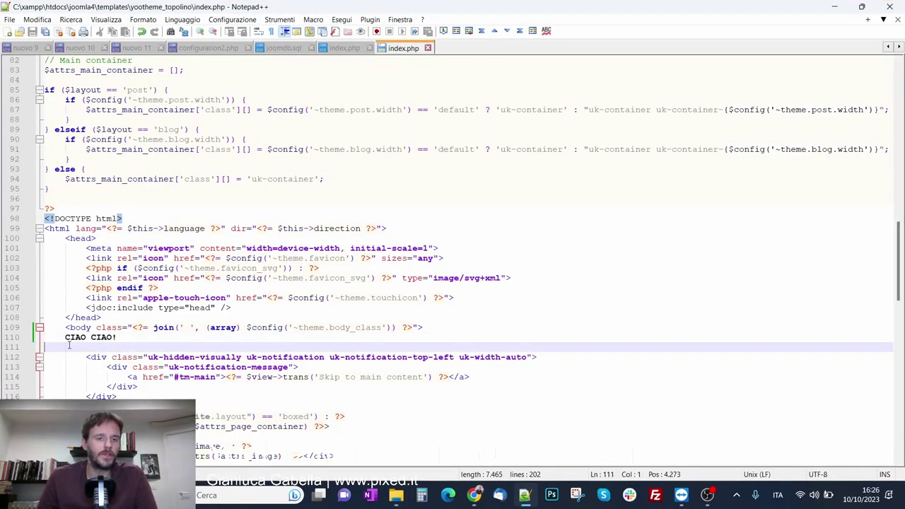
key("Delete")
key("BackSpace")
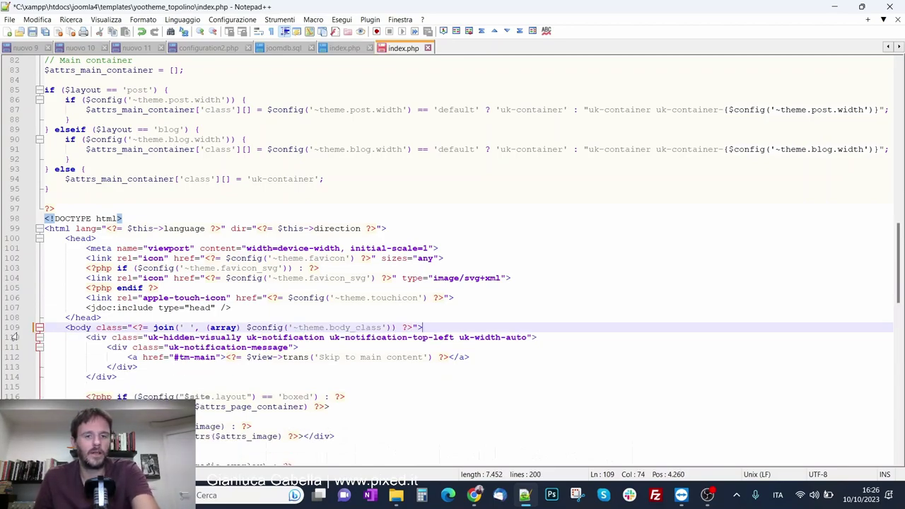
Add the test text 'sadasdasdasdas' after the head include line and save index.php
left_click(268, 306)
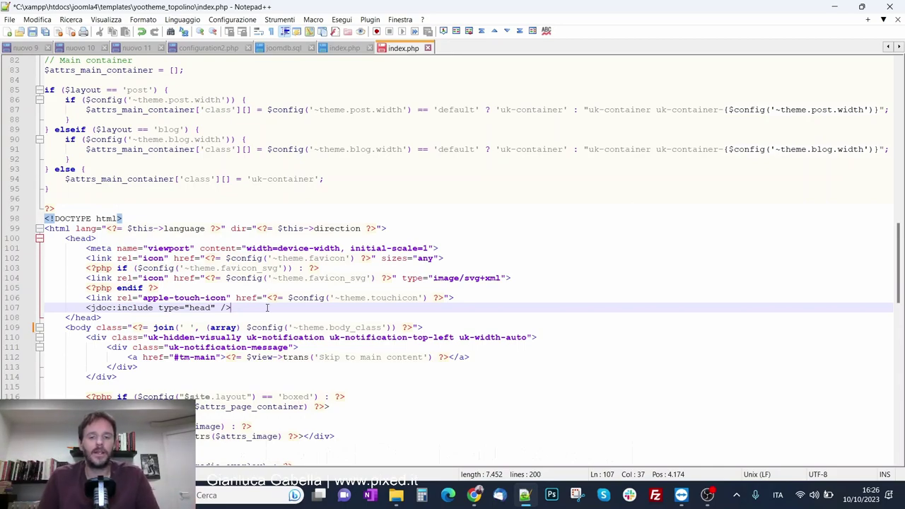
key("Return")
key("Return")
key("Return")
key("Return")
key("Up")
type("sadasdasdasdas")
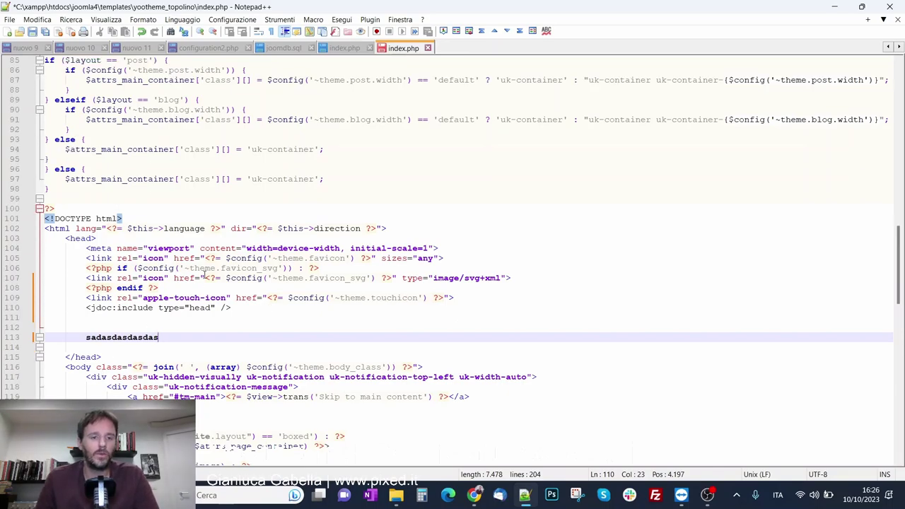
scroll(204, 275, "down", 2)
left_click_drag(86, 291, 74, 238)
left_click(93, 260)
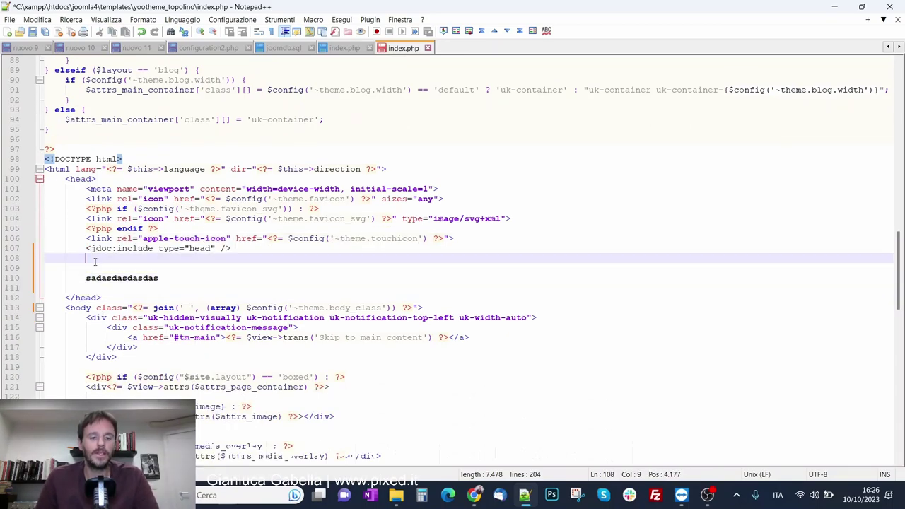
key("ctrl+s")
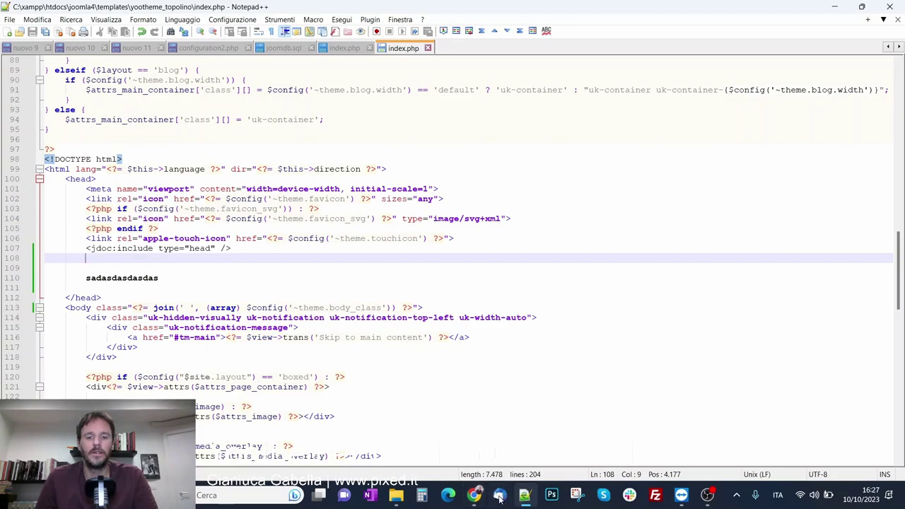
Reload the site to see the test text, then return to index.php
left_click(473, 495)
key("F5")
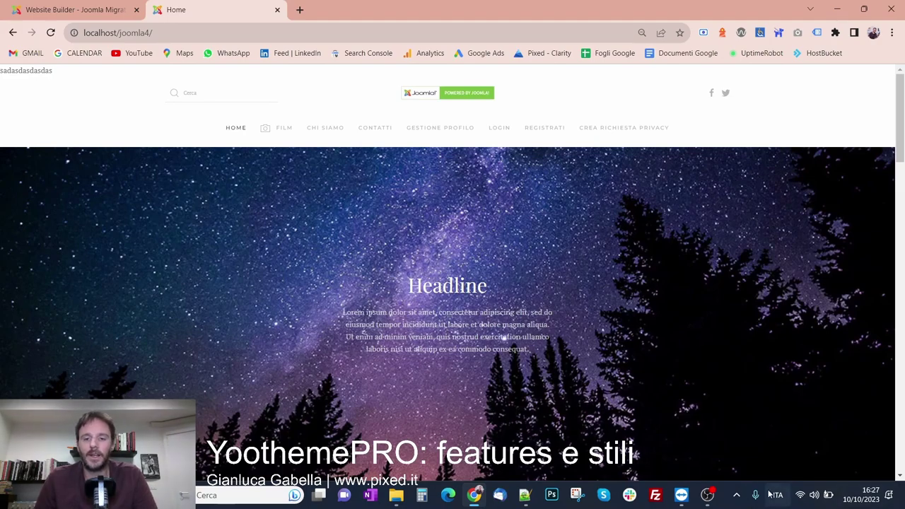
left_click(525, 494)
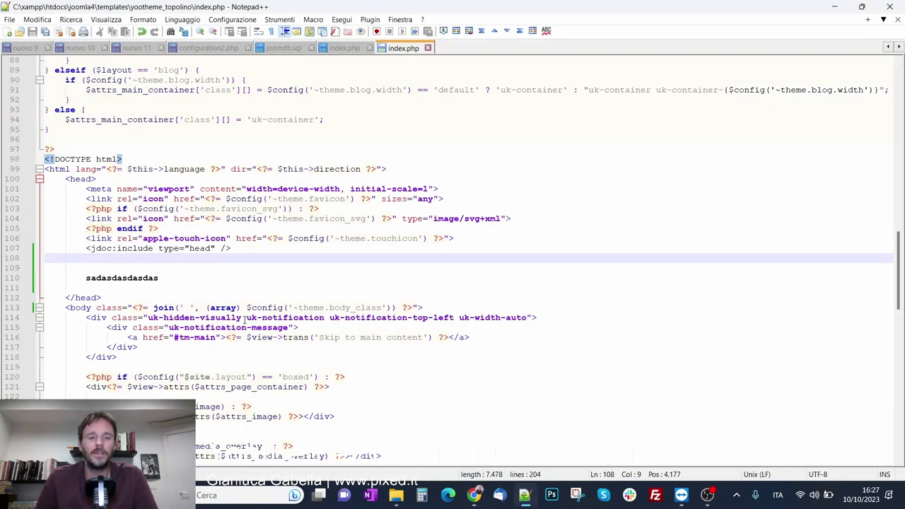
left_click(207, 265)
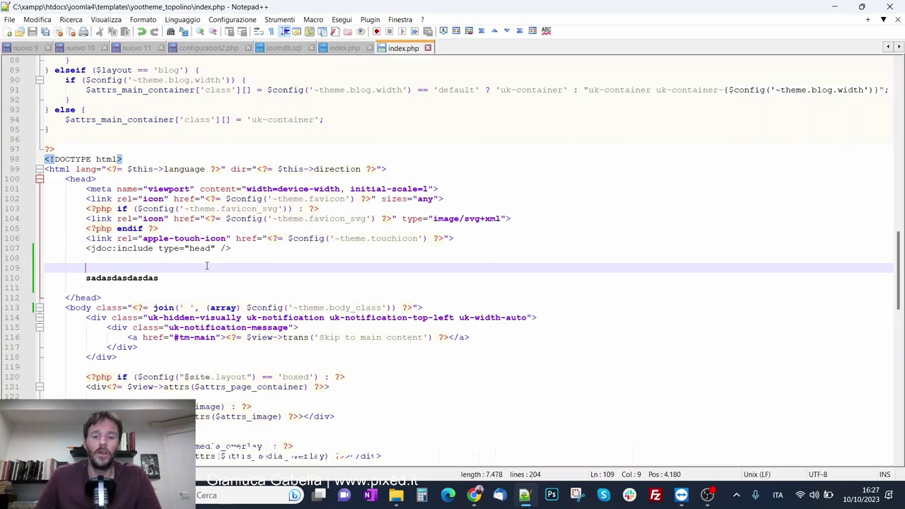
Check the original yootheme folder's empty 0 KB index.php, then go back to the templates folder
left_click(395, 495)
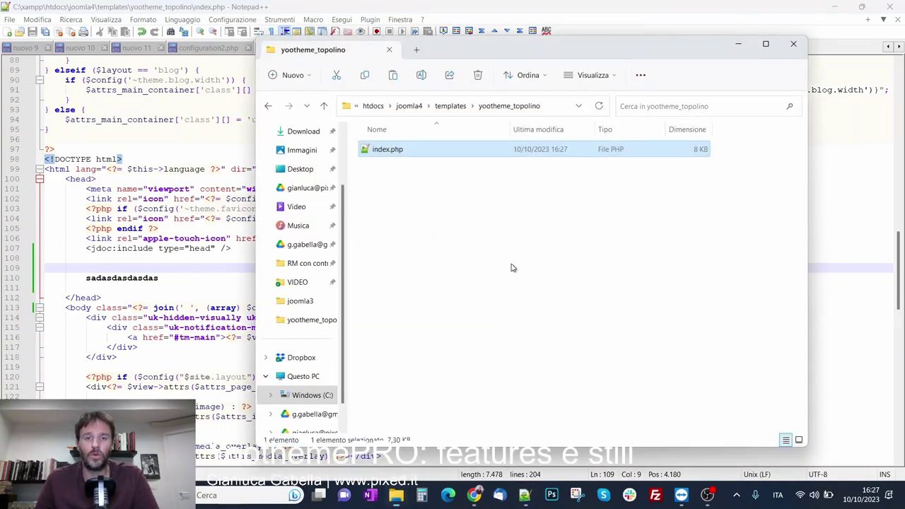
left_click(438, 108)
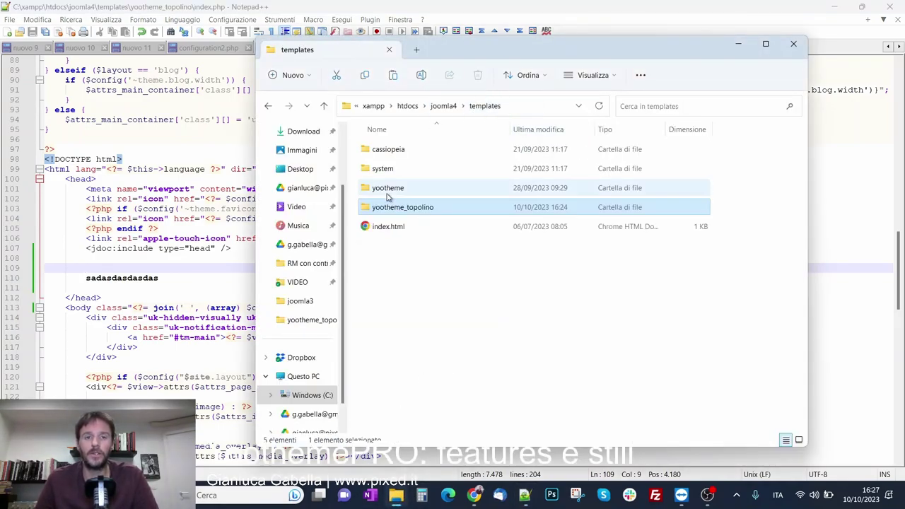
double_click(393, 189)
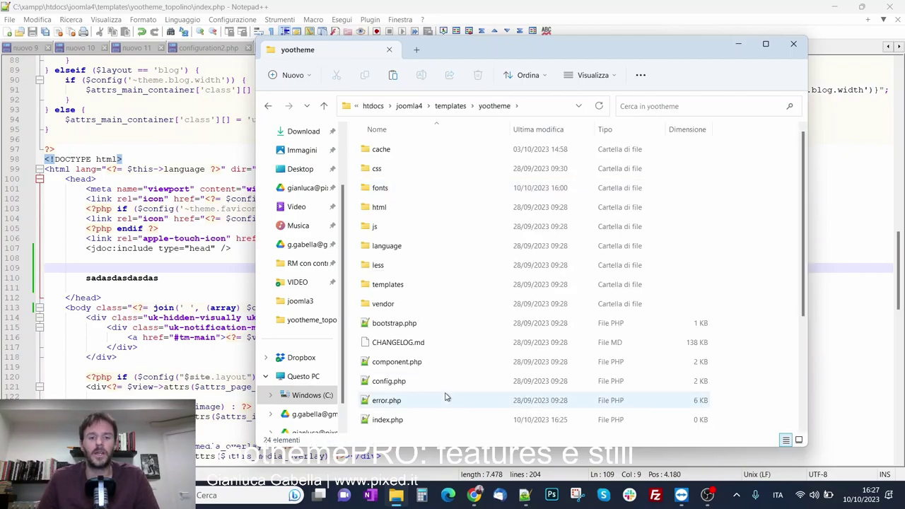
scroll(446, 397, "down", 1)
left_click(445, 371)
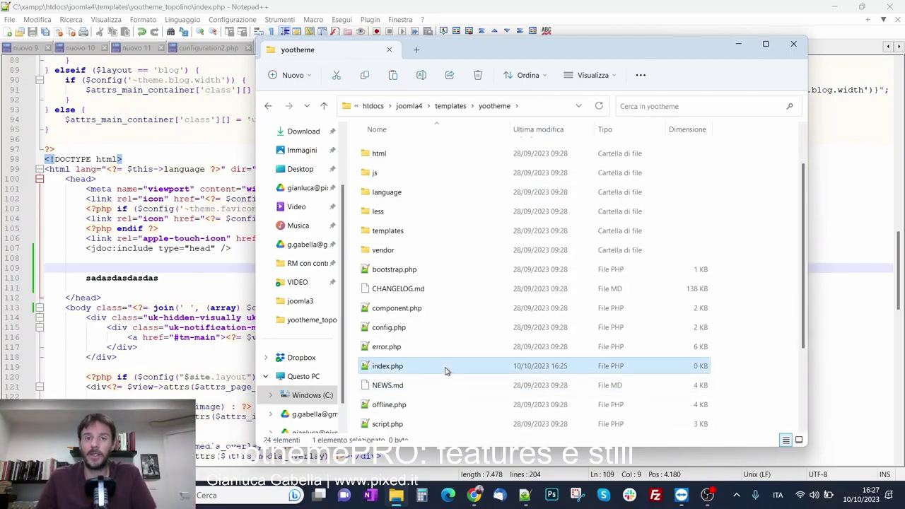
key("alt+Left")
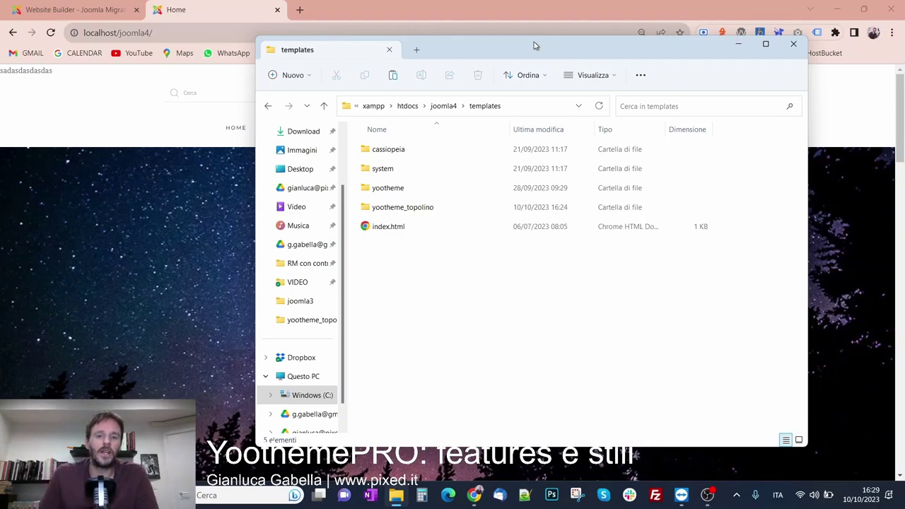
Reopen the yootheme folder and look over its index.php again
double_click(454, 192)
scroll(455, 194, "down", 2)
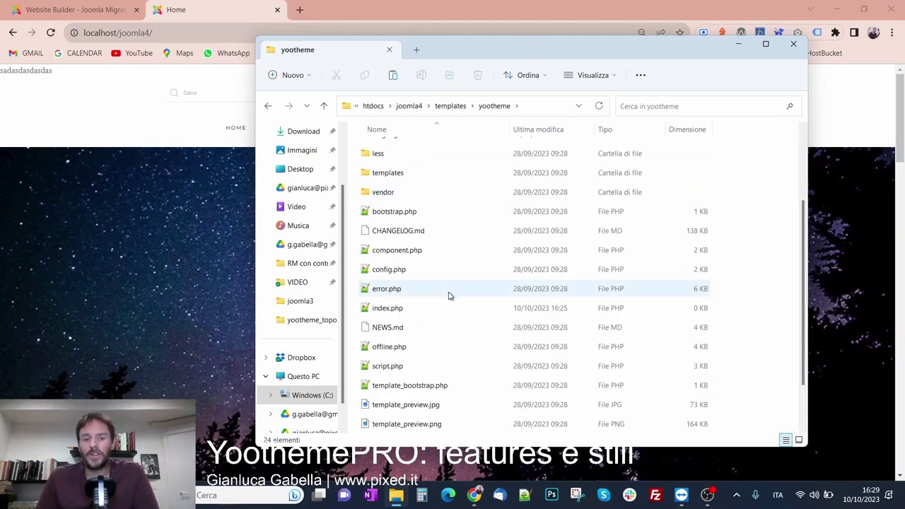
left_click(425, 306)
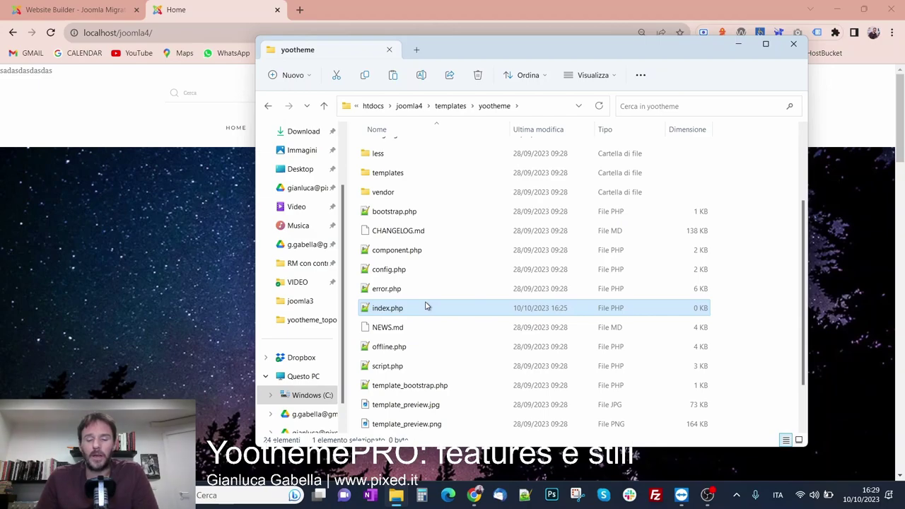
scroll(430, 318, "up", 2)
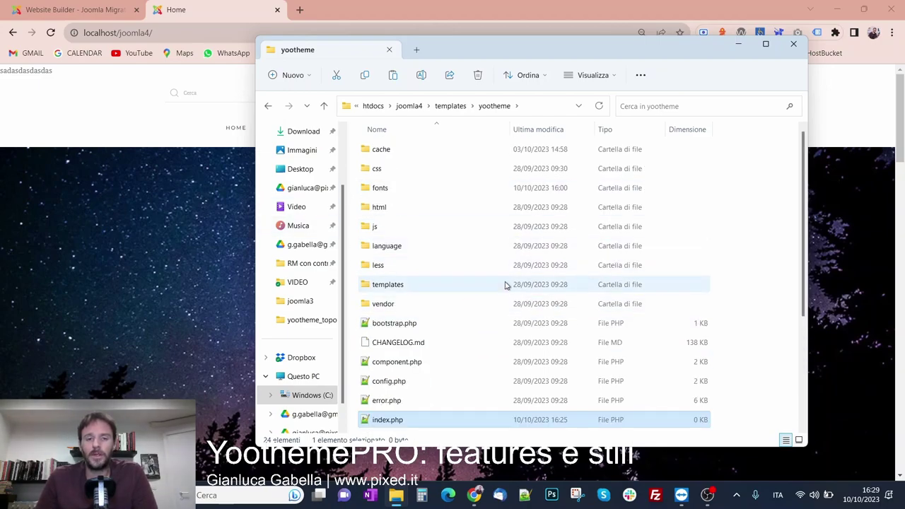
scroll(504, 287, "down", 3)
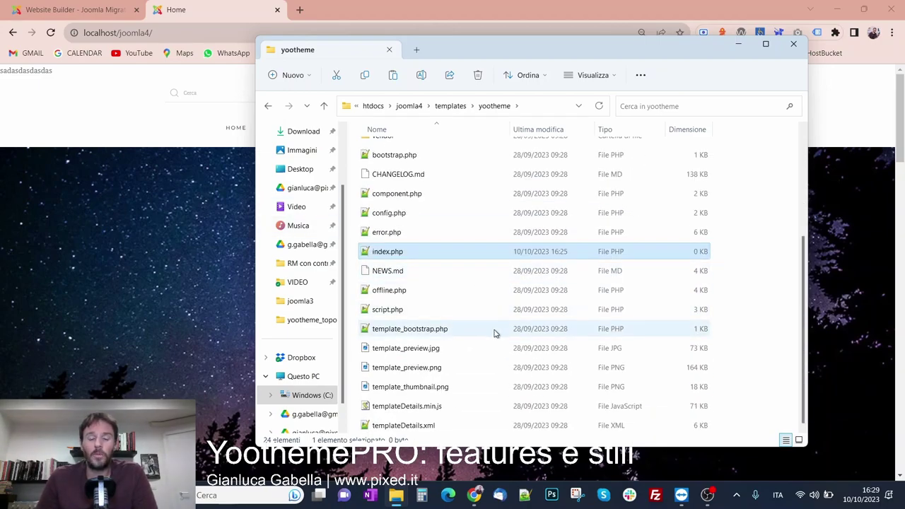
scroll(556, 347, "up", 3)
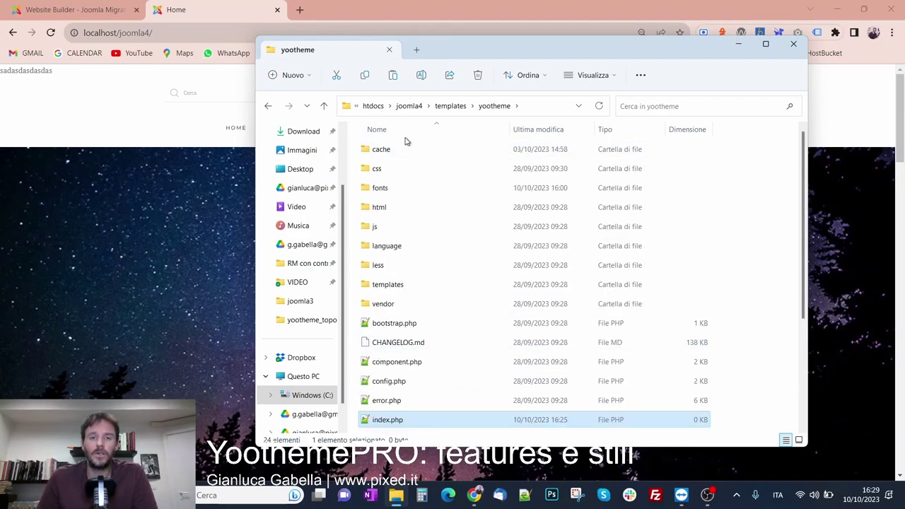
Go back to templates, close File Explorer and return to the customizer's Advanced settings
left_click(453, 106)
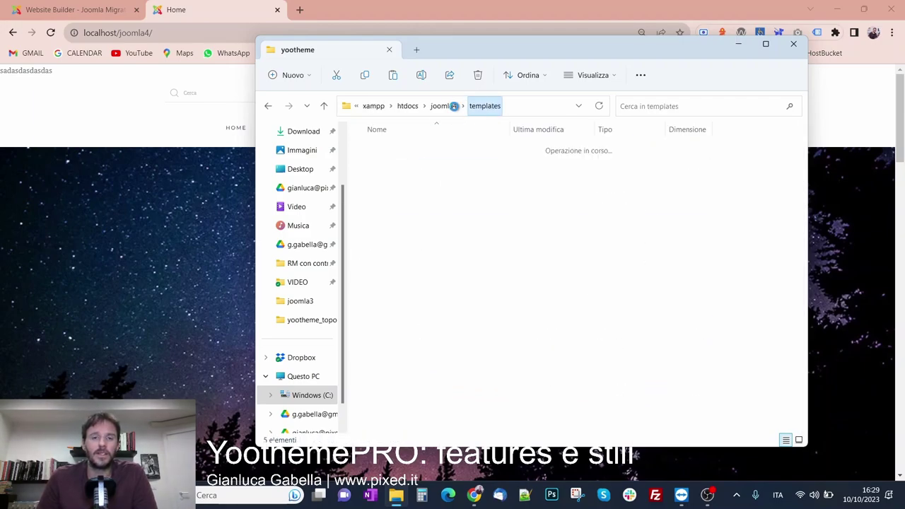
left_click(791, 48)
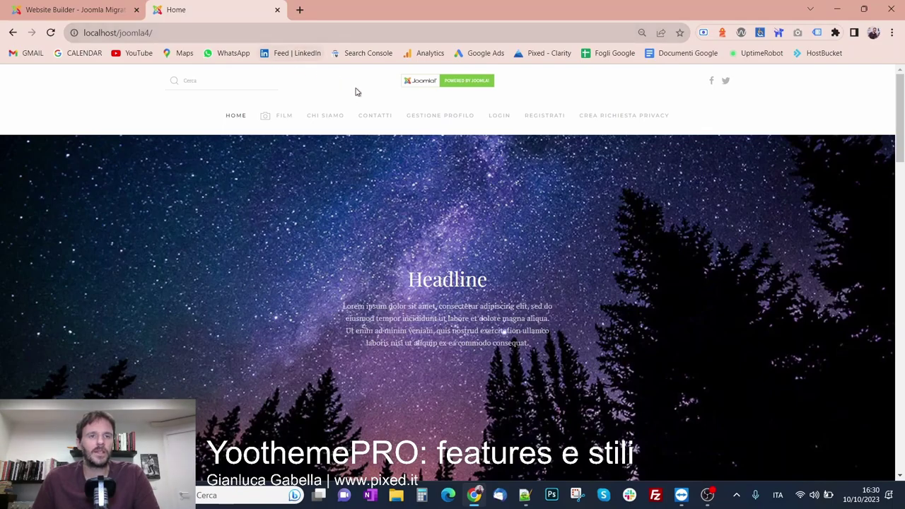
left_click(28, 9)
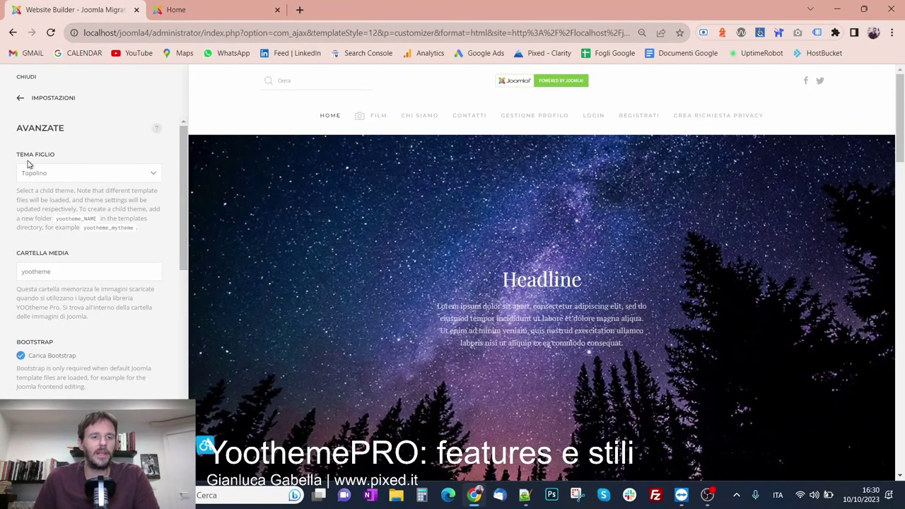
Scroll through the Avanzate options, then go back to the main Settings list, Favicon to Informazioni
scroll(118, 239, "down", 2)
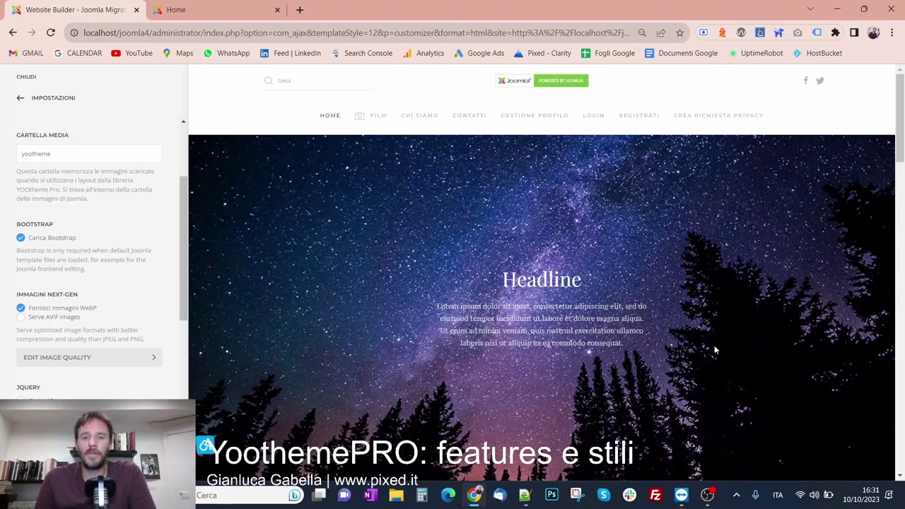
scroll(646, 275, "down", 2)
scroll(645, 274, "down", 2)
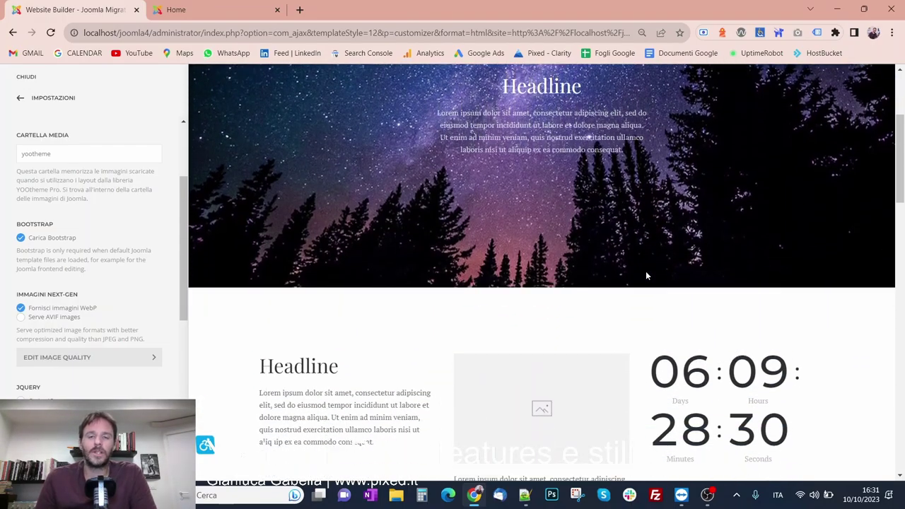
scroll(95, 318, "down", 3)
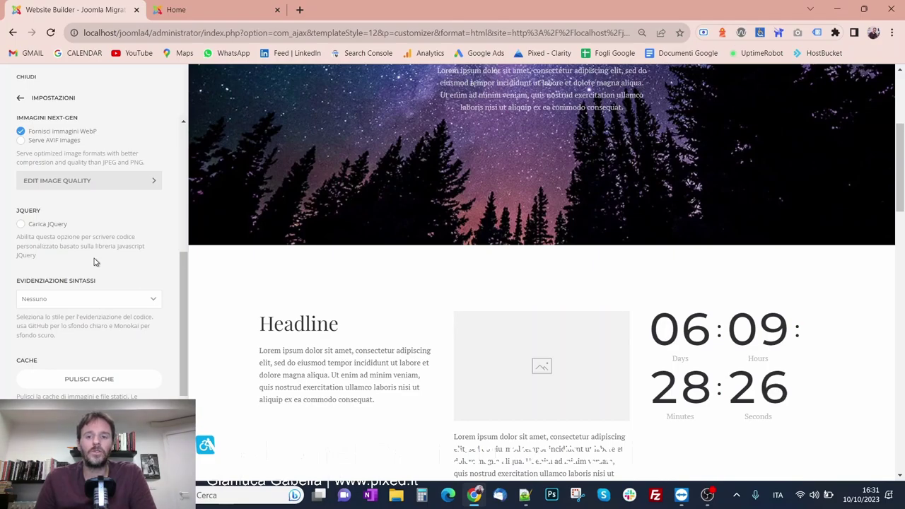
scroll(376, 254, "down", 3)
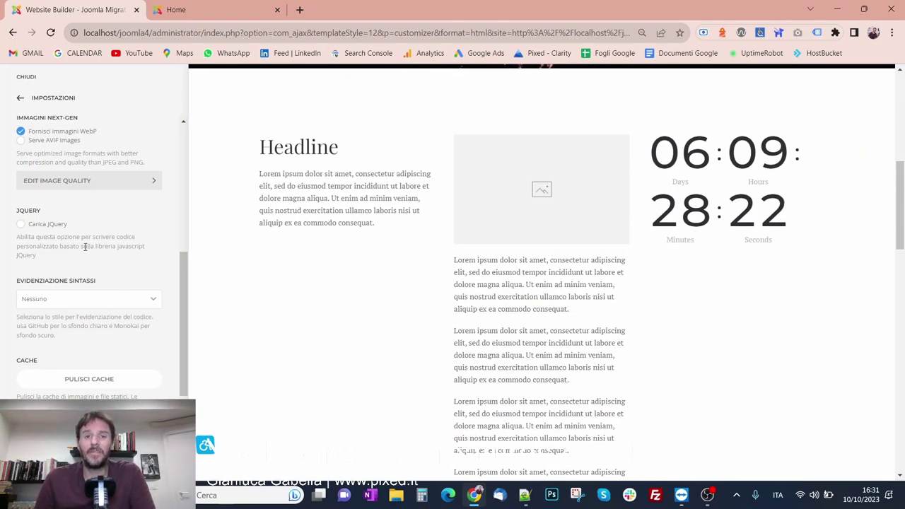
scroll(85, 247, "up", 10)
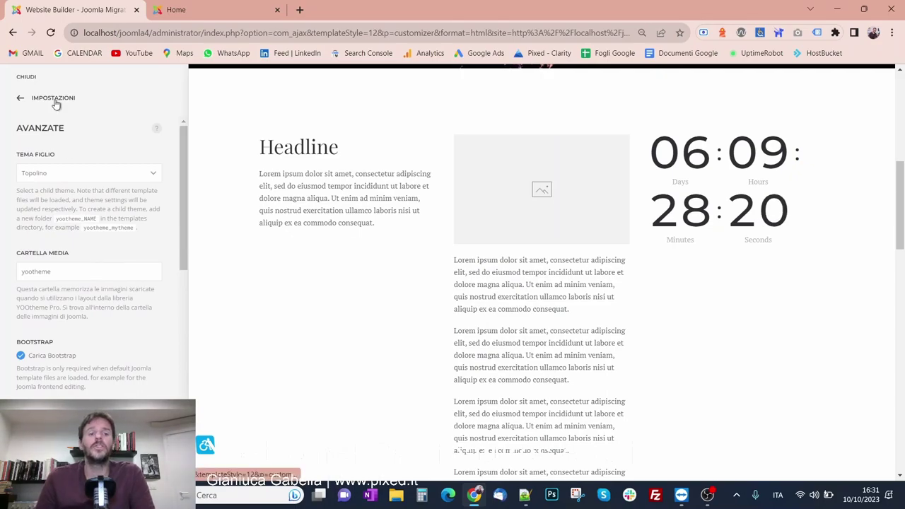
left_click(54, 98)
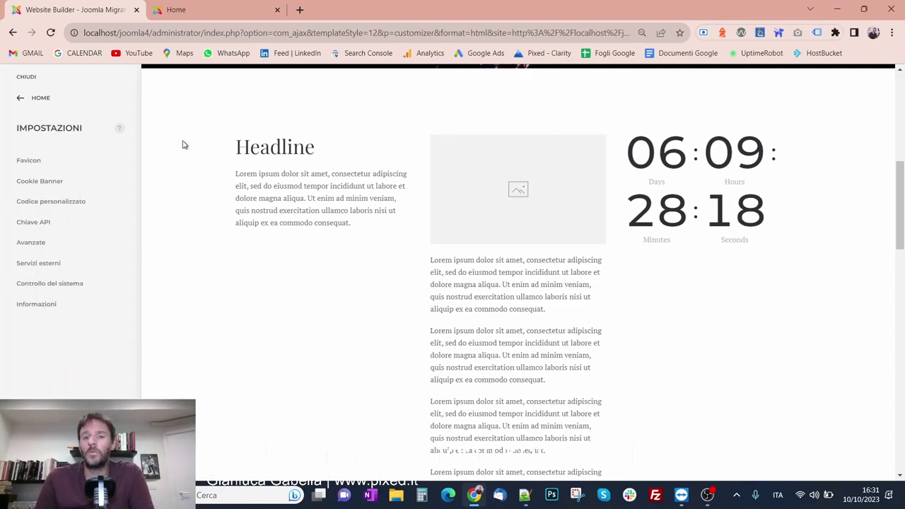
scroll(305, 272, "up", 5)
scroll(306, 272, "up", 1)
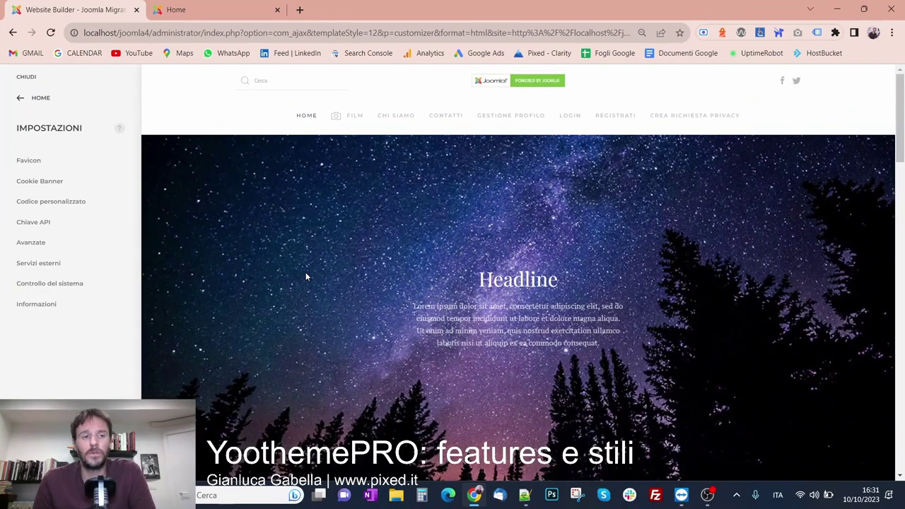
Close the customizer and go to Sistema > Stili template sito in the Joomla admin
left_click(26, 95)
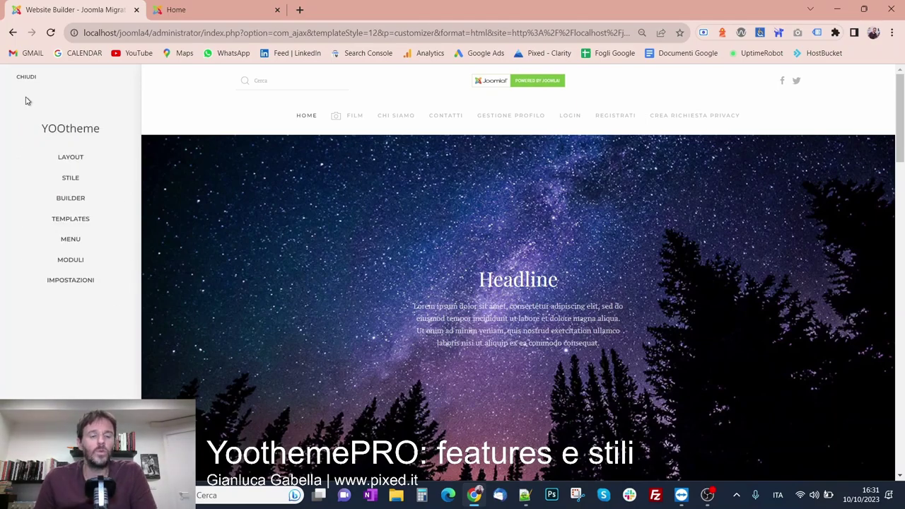
left_click(27, 77)
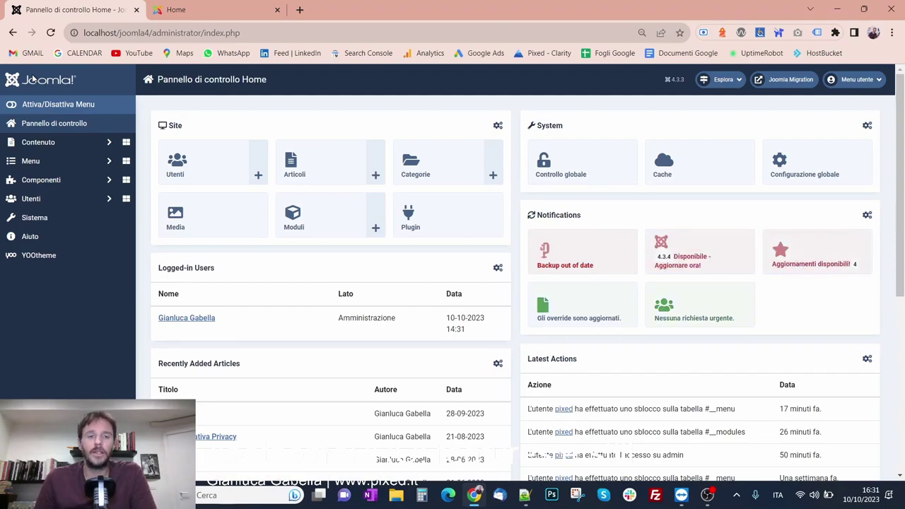
left_click(64, 221)
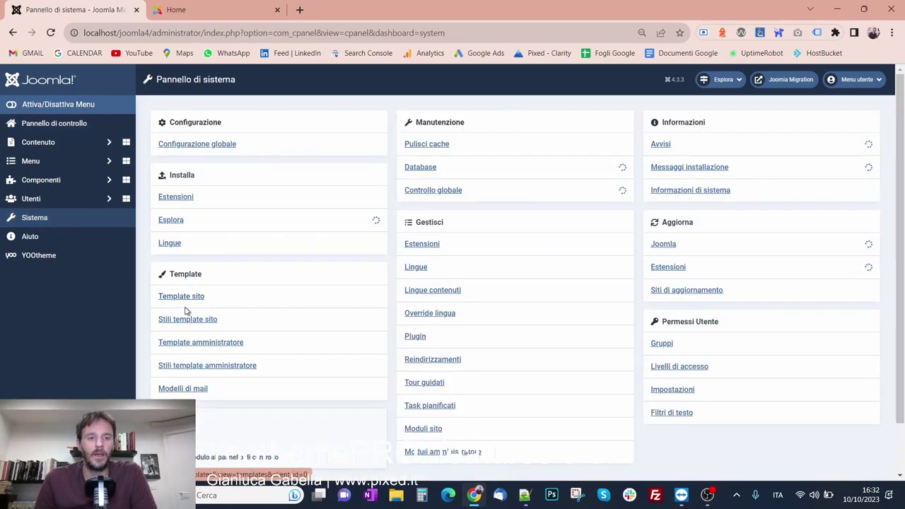
left_click(186, 322)
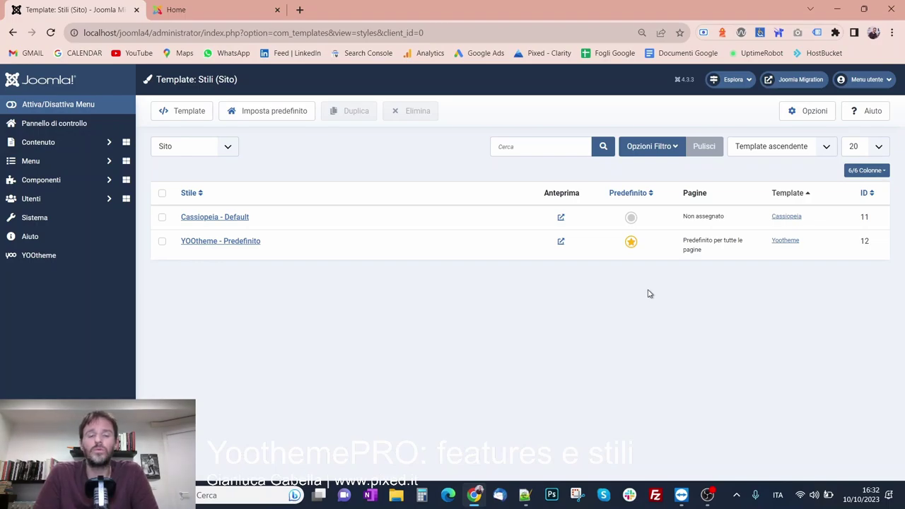
Open the YOOtheme - Predefinito style in the customizer, then close it back to the styles list
left_click(195, 244)
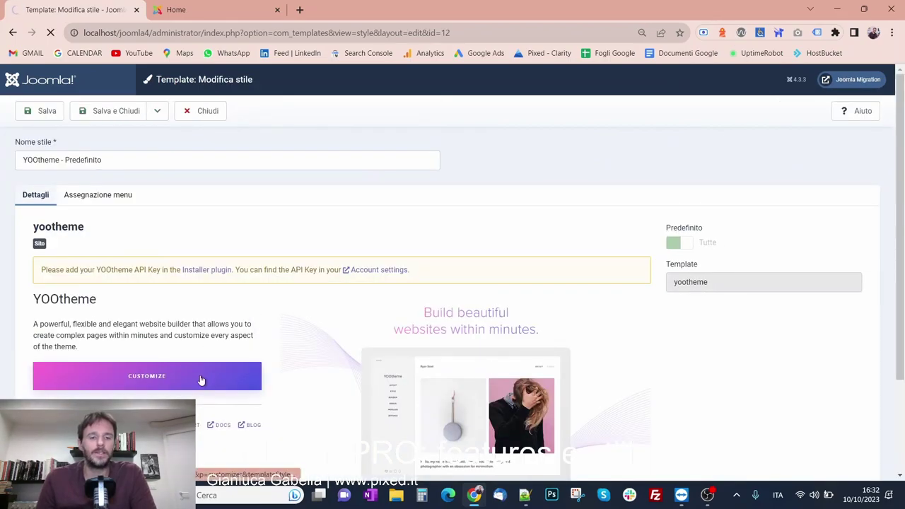
left_click(200, 380)
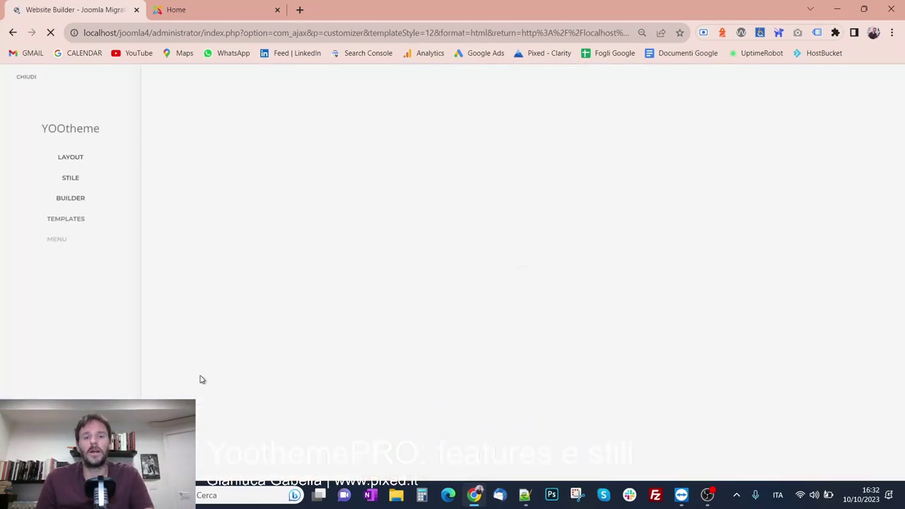
left_click(25, 79)
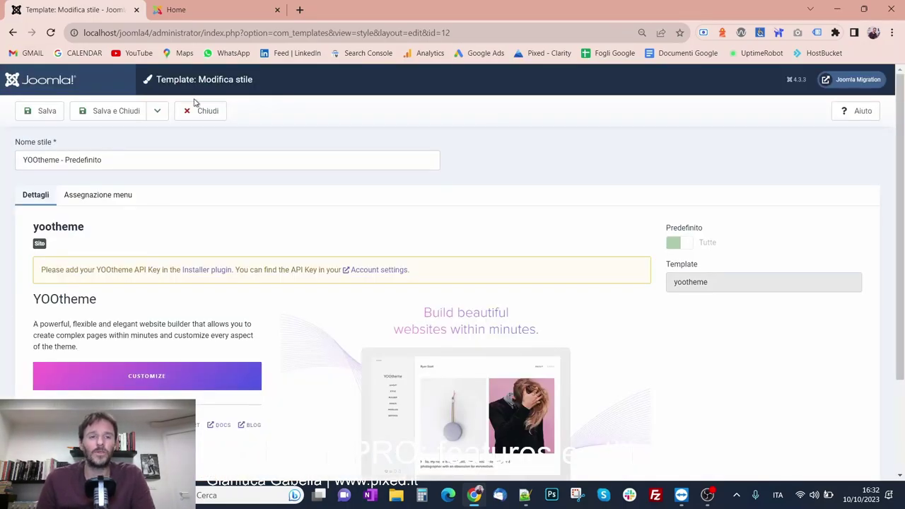
left_click(200, 113)
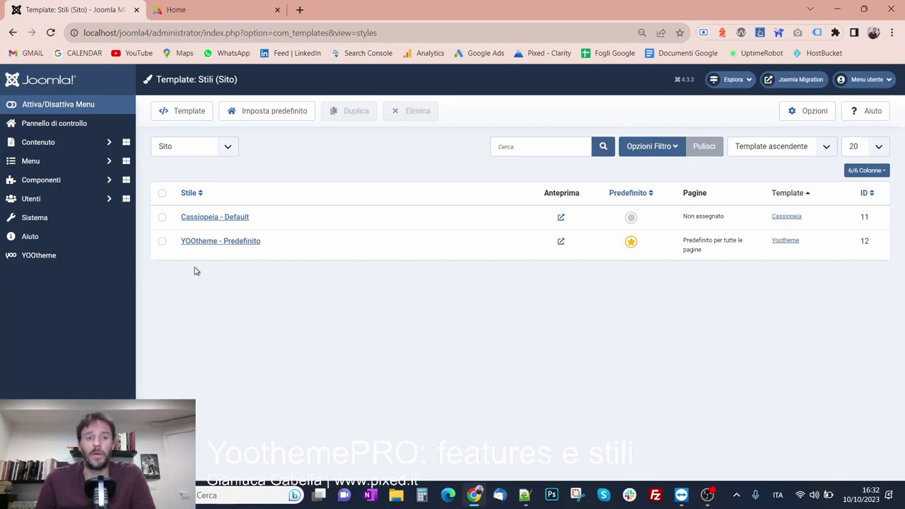
Duplicate the YOOtheme - Predefinito style and rename the copy 'YOOtheme - Solo Homepage'
left_click(162, 243)
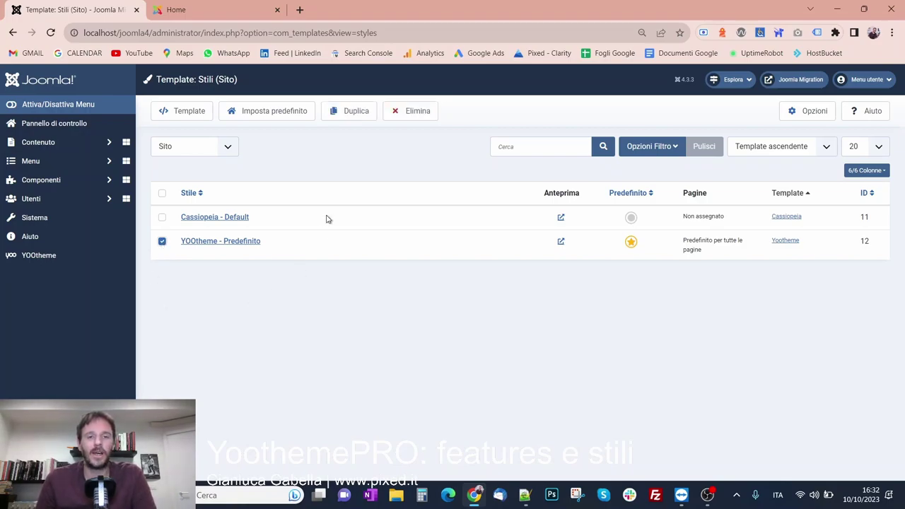
left_click(346, 111)
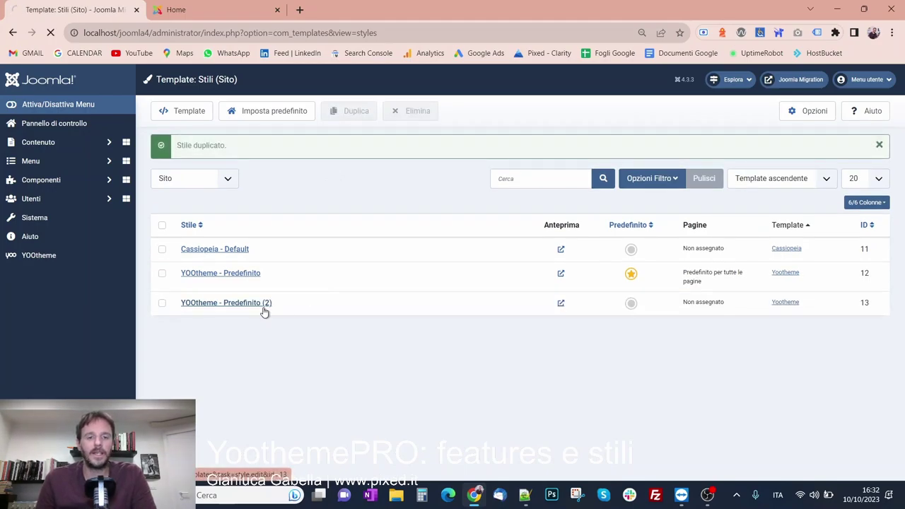
left_click(263, 312)
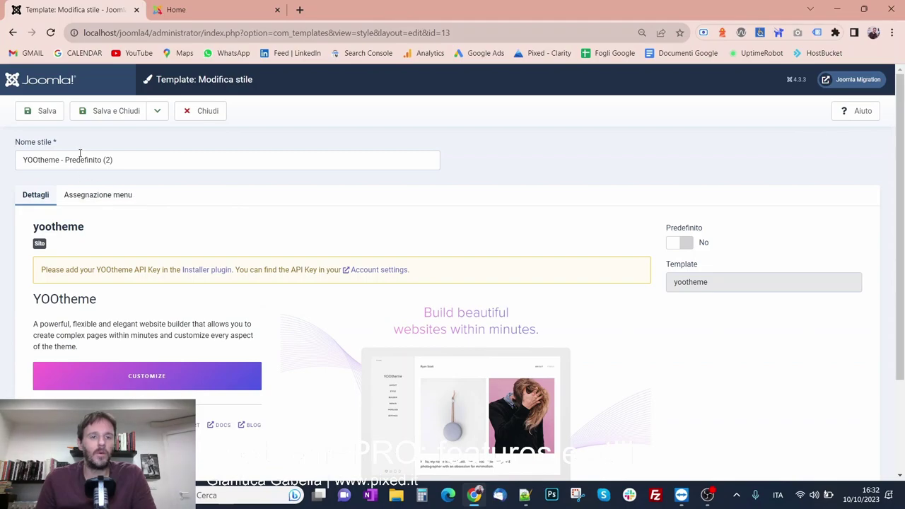
left_click_drag(65, 160, 209, 153)
type("S")
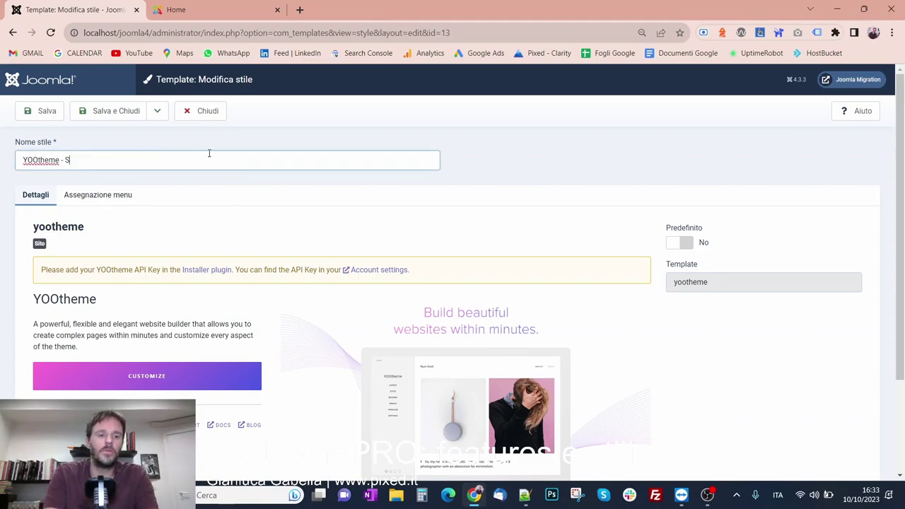
type("olo Homepage")
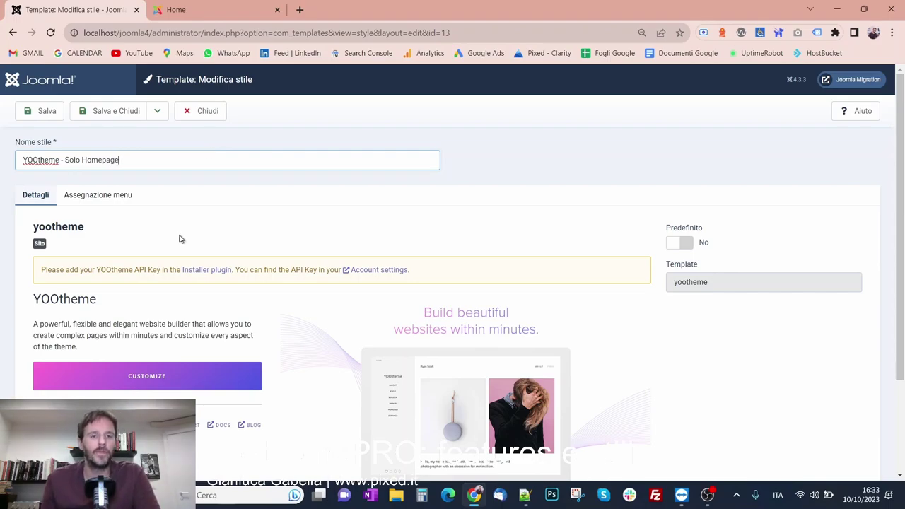
Assign the Solo Homepage style only to the Home menu item and save and close
left_click(100, 195)
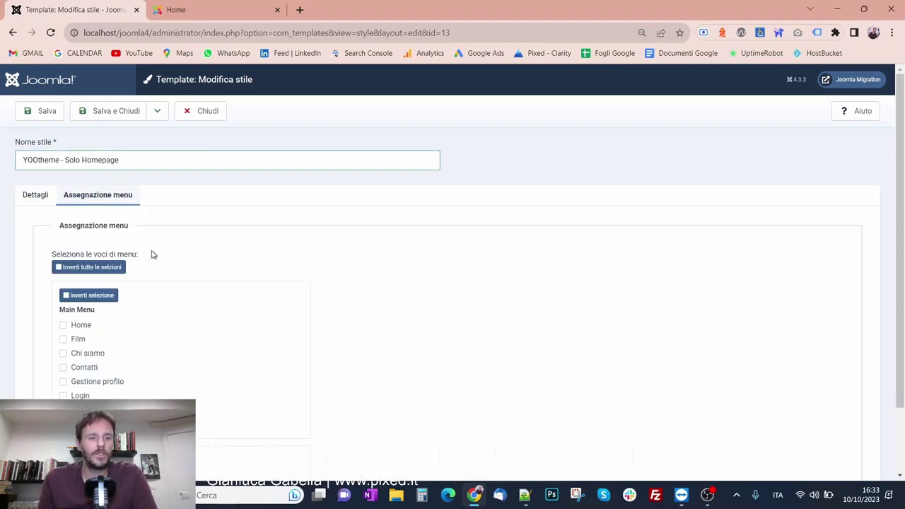
scroll(107, 321, "down", 1)
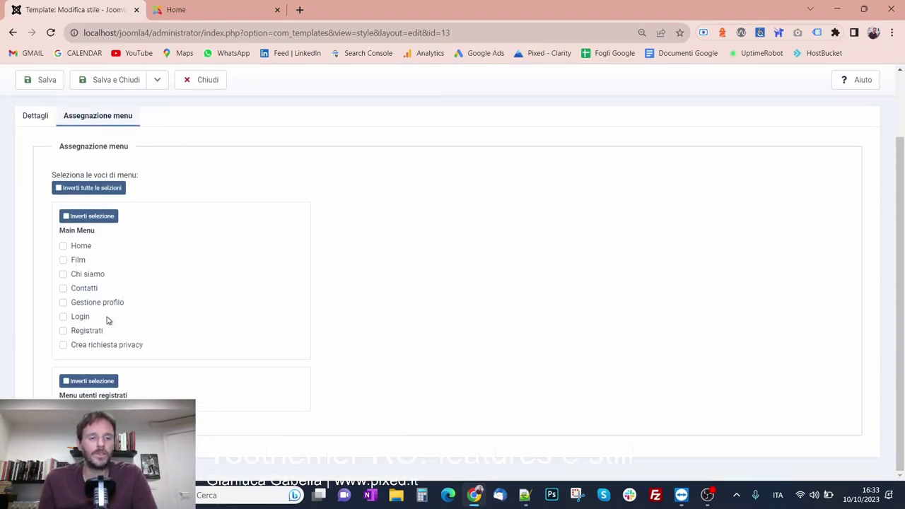
left_click(87, 250)
scroll(307, 251, "up", 1)
left_click(101, 111)
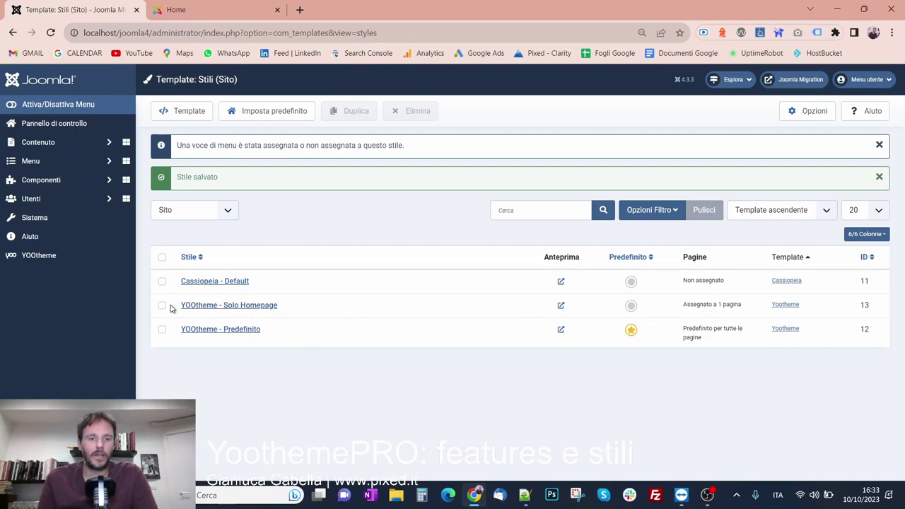
Highlight the new style's 'Assegnato a 1 pagina' status in the styles list
left_click(696, 305)
triple_click(696, 305)
left_click(474, 398)
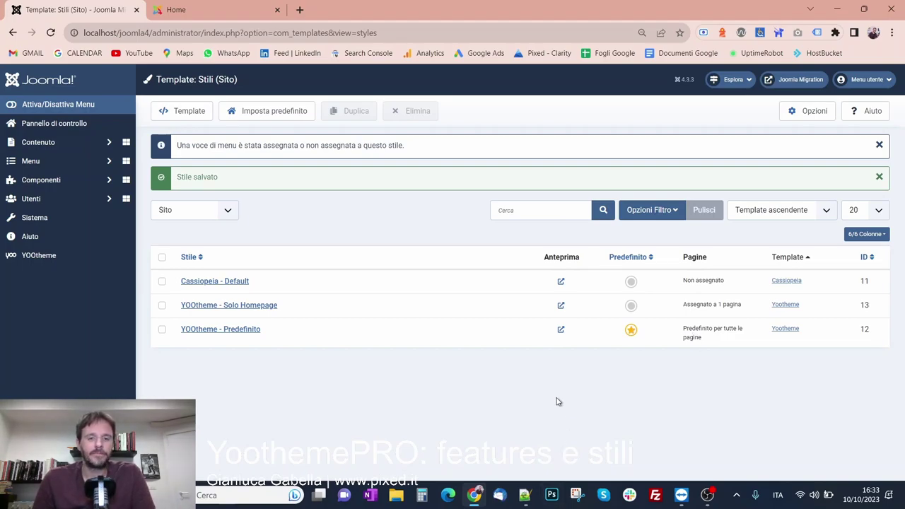
Open the Solo Homepage style in the customizer at Stile > Global backgrounds
left_click(259, 311)
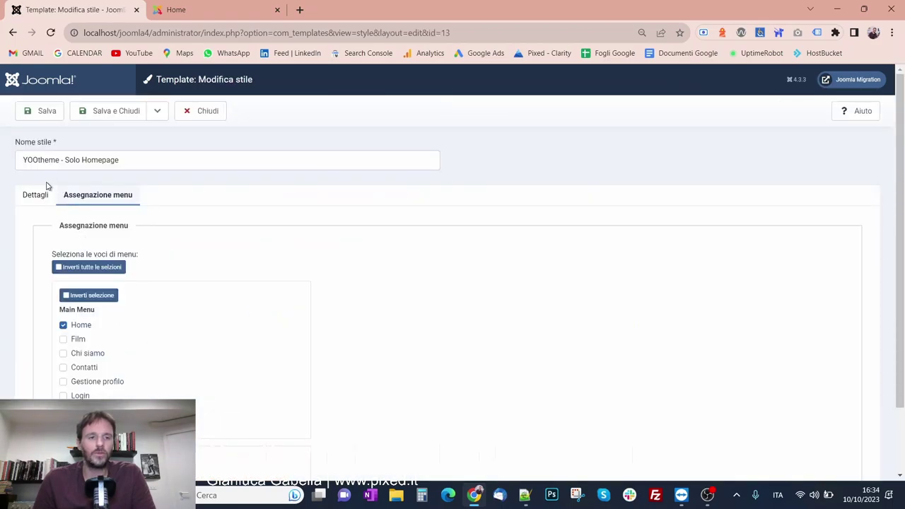
left_click(42, 197)
left_click(121, 377)
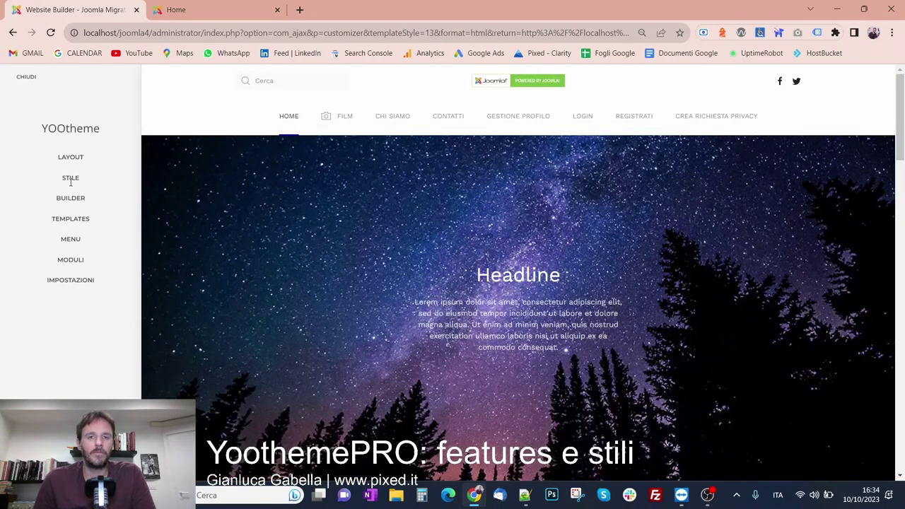
left_click(71, 179)
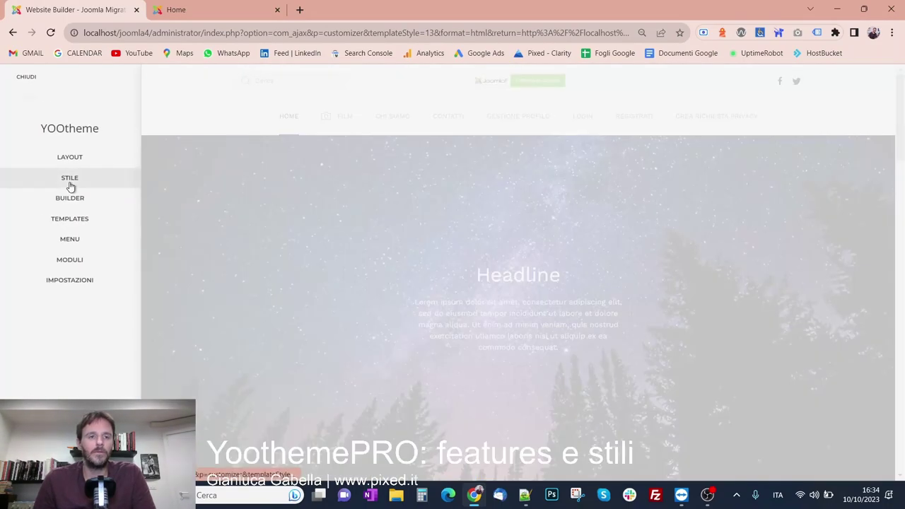
left_click(65, 239)
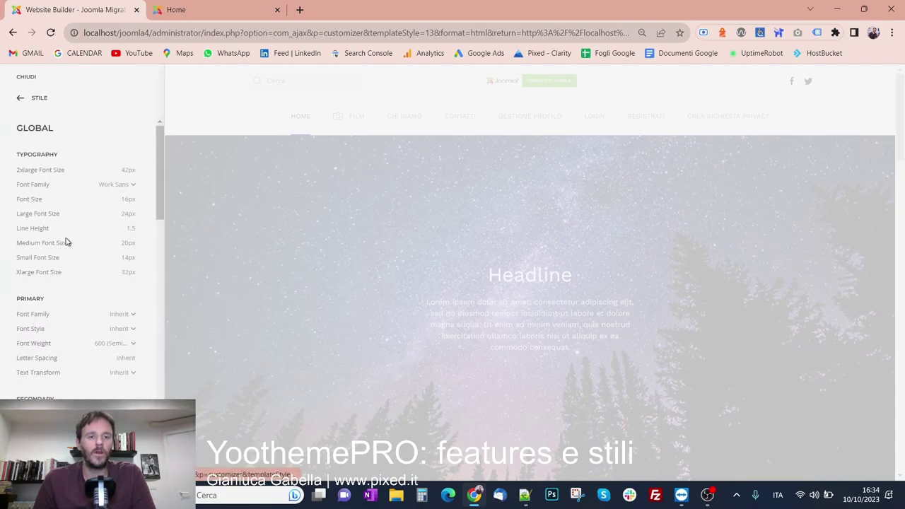
scroll(67, 244, "down", 5)
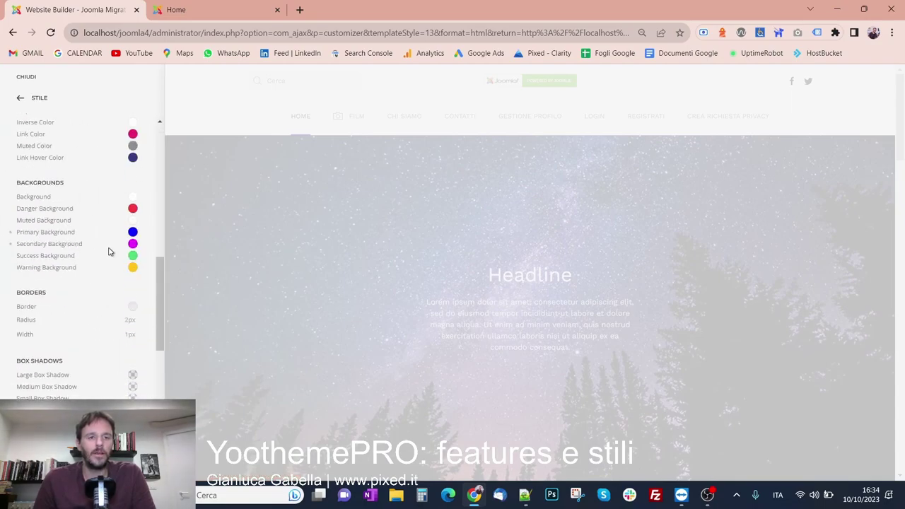
scroll(110, 251, "up", 1)
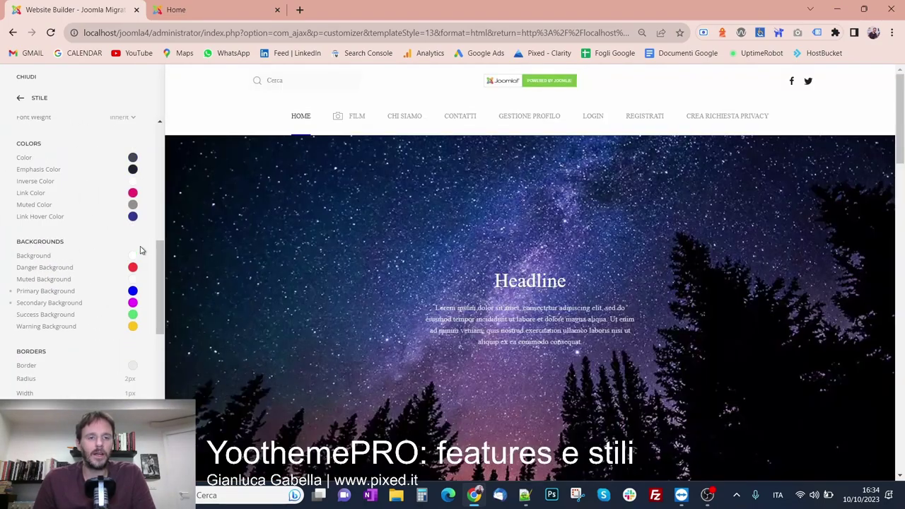
Set Primary Background to red #FF0000 and Secondary Background to cyan, then save
left_click(132, 291)
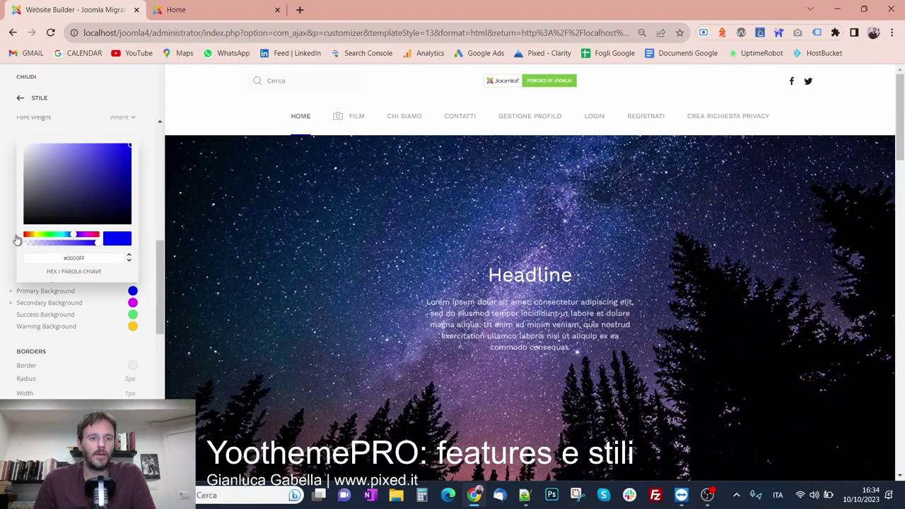
left_click(32, 238)
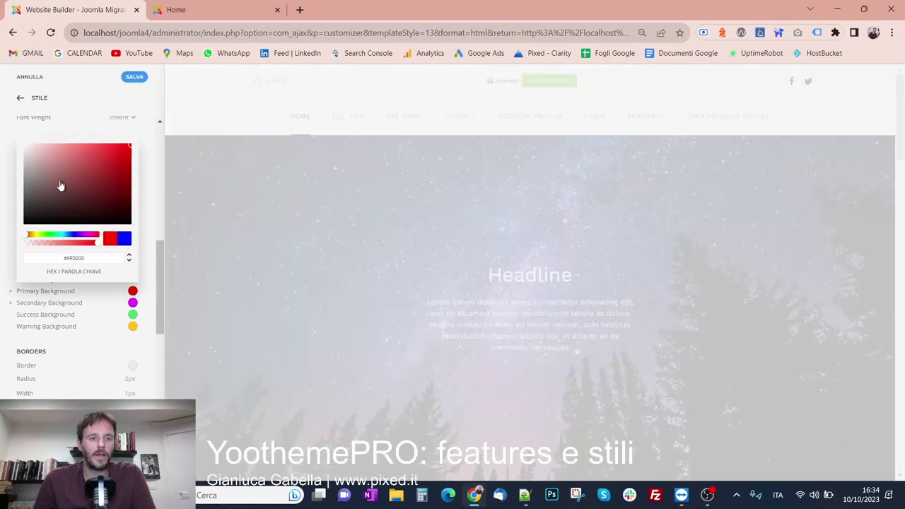
left_click(141, 301)
left_click(132, 302)
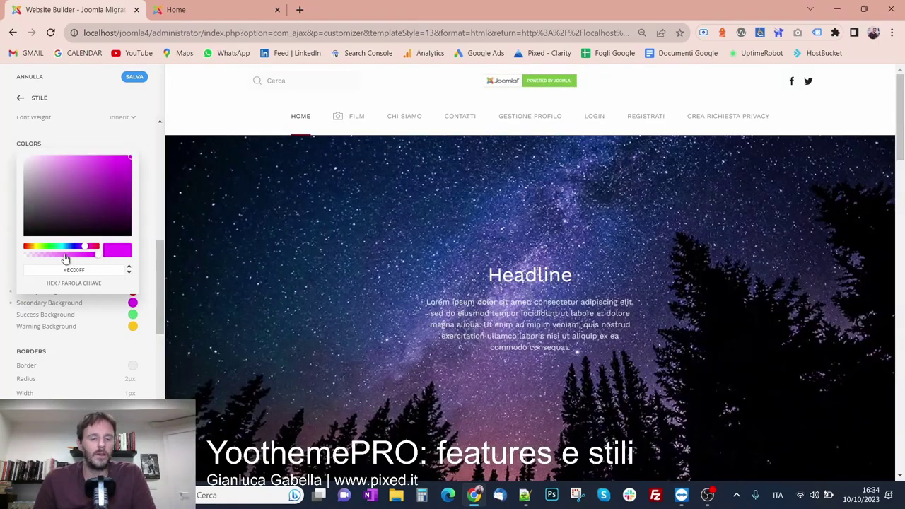
left_click(57, 247)
left_click(61, 247)
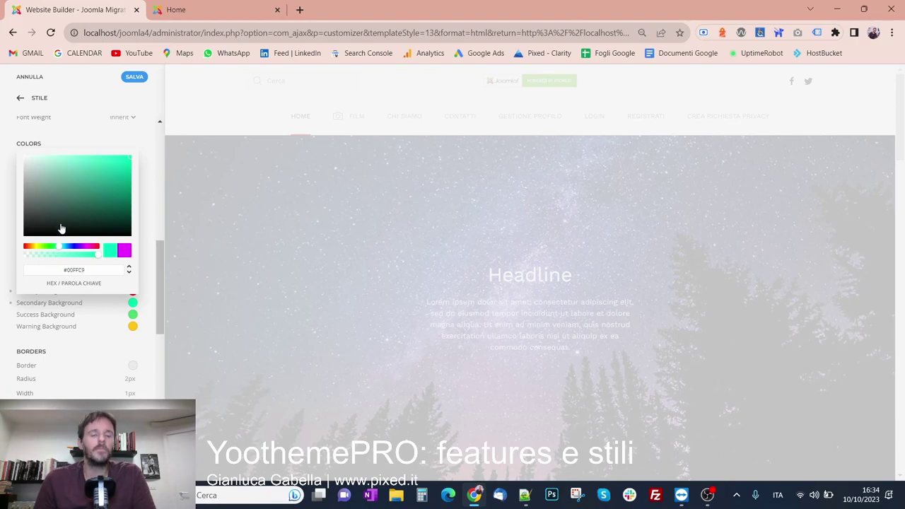
left_click(63, 246)
left_click(139, 146)
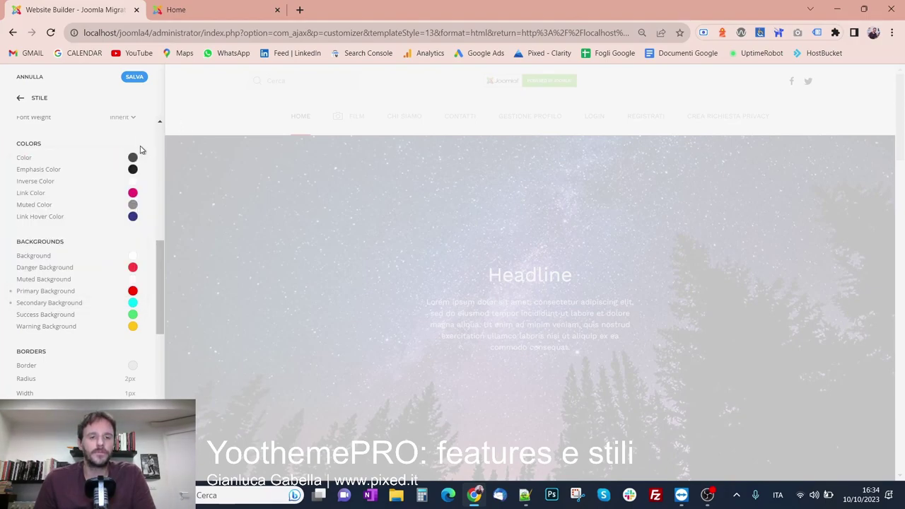
left_click(131, 77)
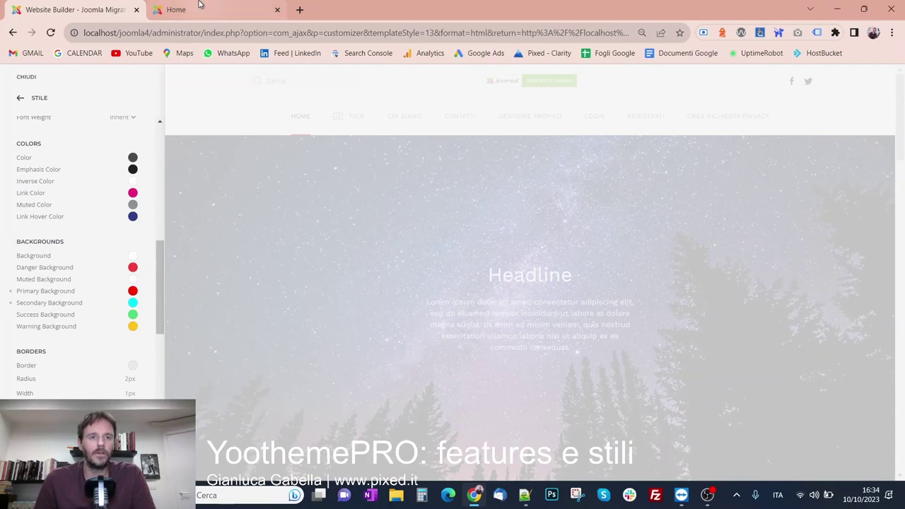
Reload the live Home page and scroll through it to see the red section
left_click(187, 8)
key("F5")
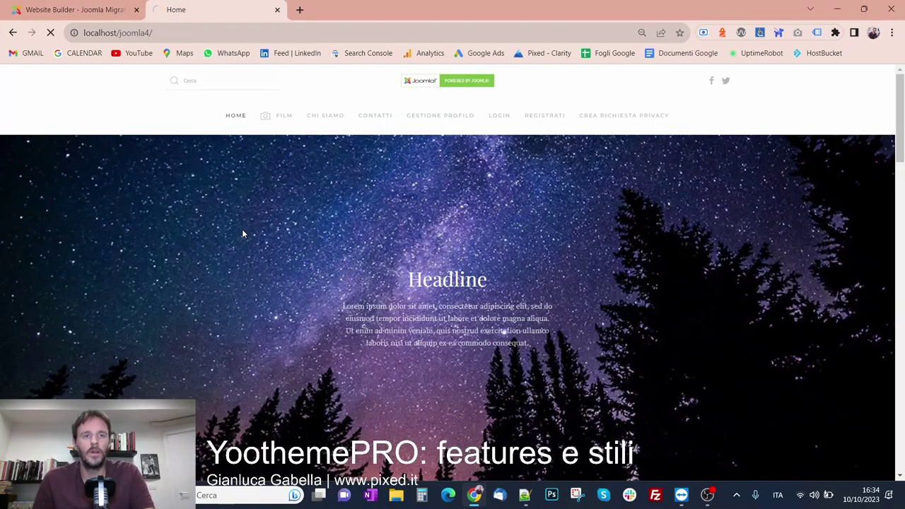
scroll(219, 155, "down", 3)
scroll(219, 155, "down", 15)
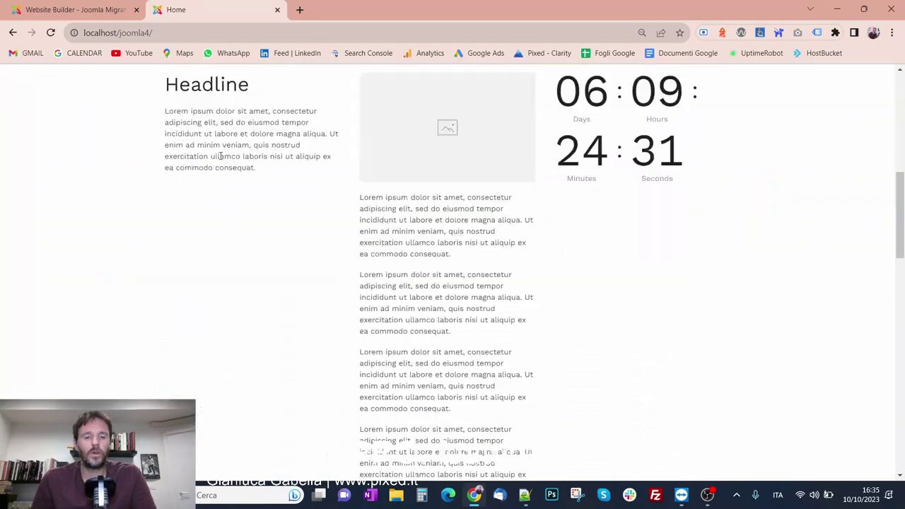
scroll(99, 176, "up", 5)
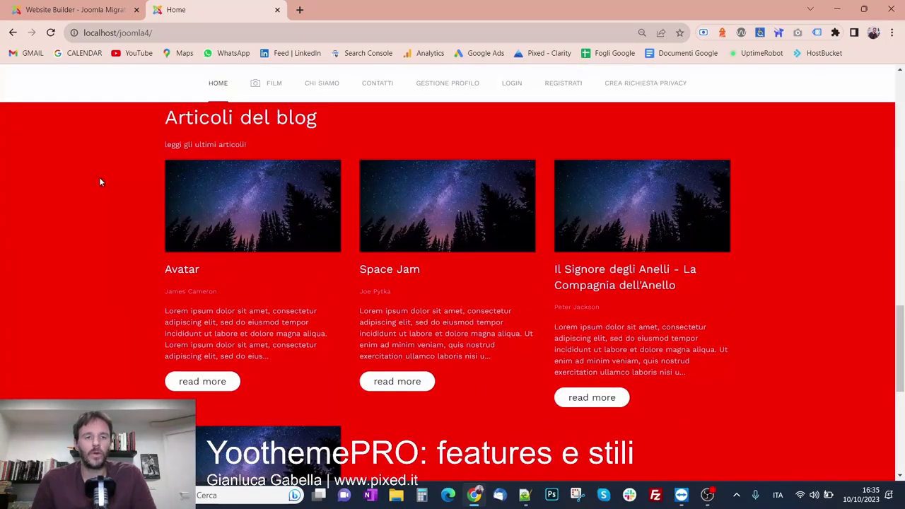
scroll(96, 181, "down", 5)
scroll(303, 367, "up", 7)
scroll(300, 366, "up", 10)
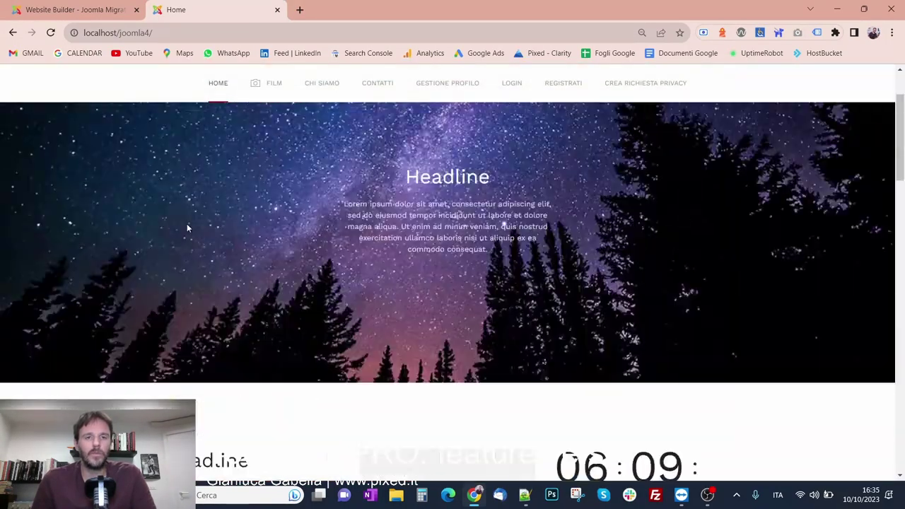
View the Film page down to the footer, then return to the Website Builder customizer
left_click(277, 127)
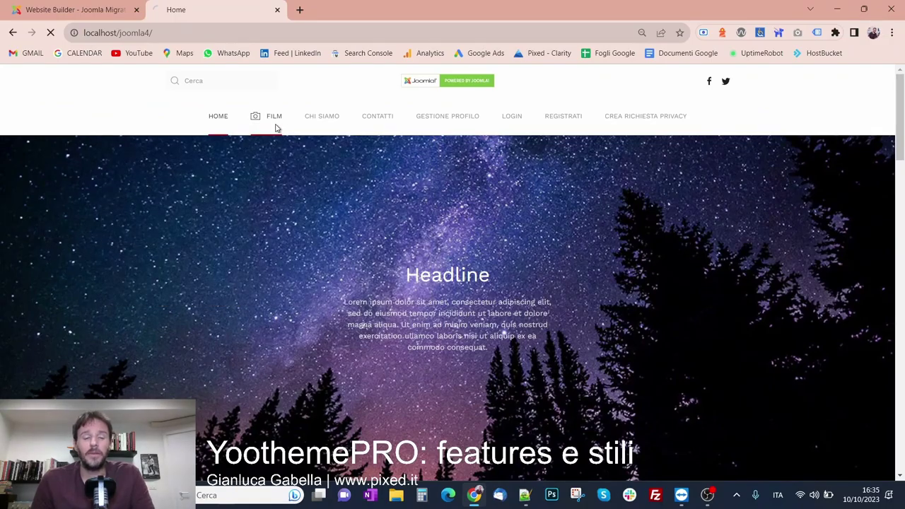
scroll(69, 202, "down", 10)
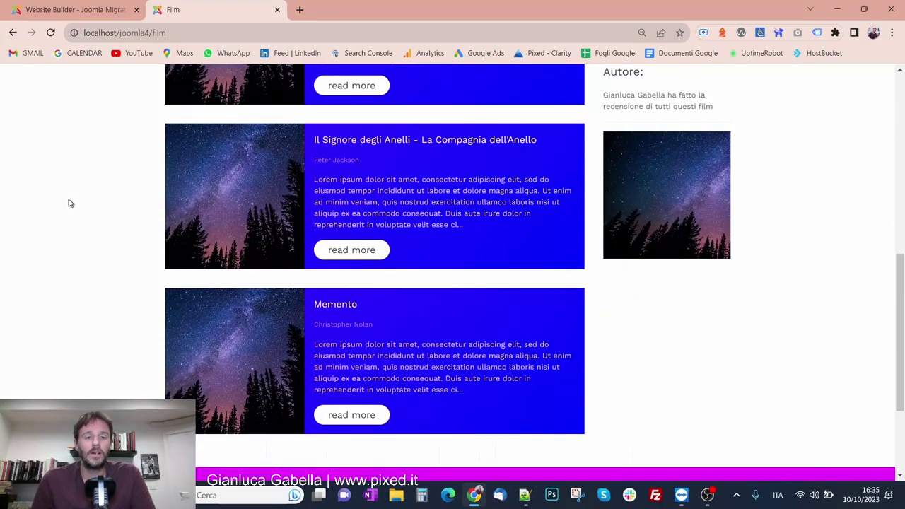
scroll(78, 306, "up", 1)
scroll(78, 305, "down", 1)
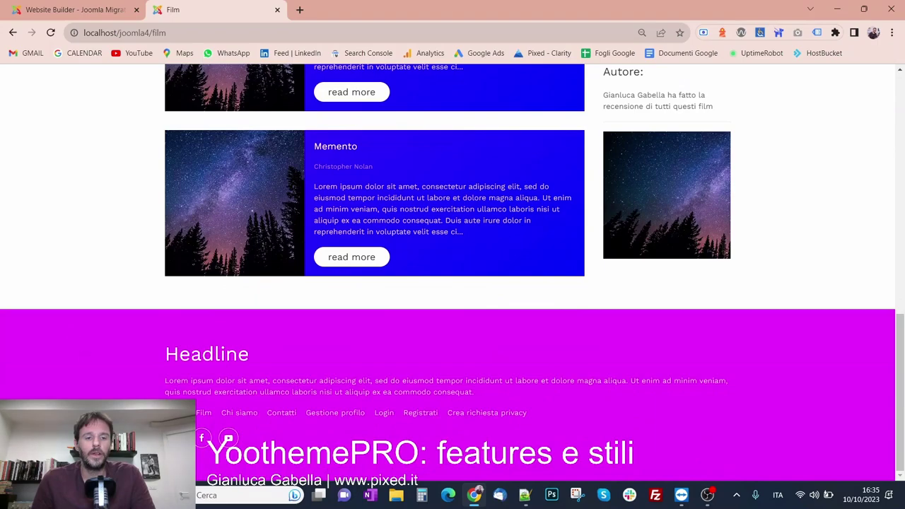
left_click(74, 9)
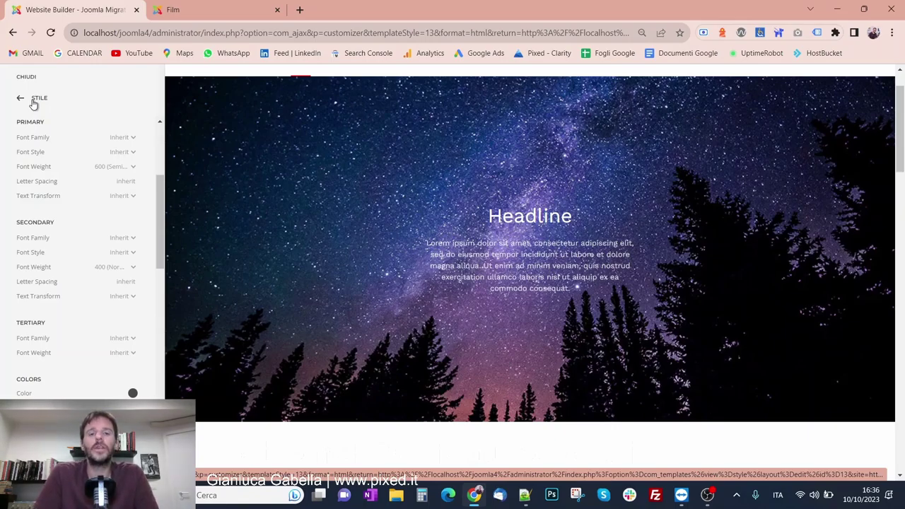
Close the Solo Homepage customizer and reopen it with Customize
left_click(33, 102)
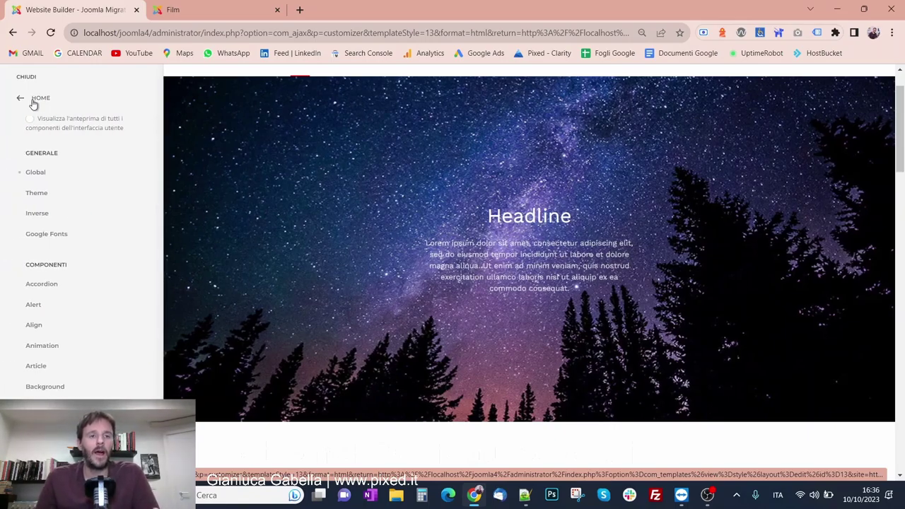
left_click(33, 100)
left_click(30, 81)
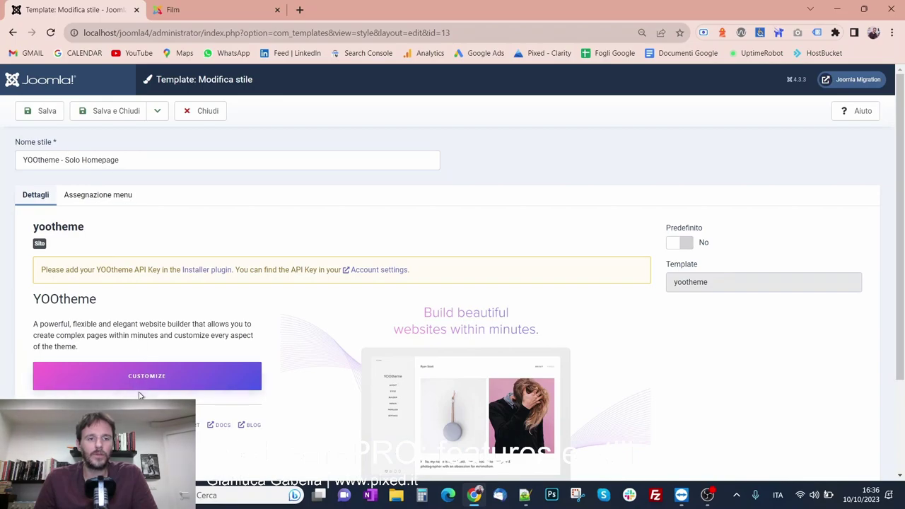
left_click(147, 378)
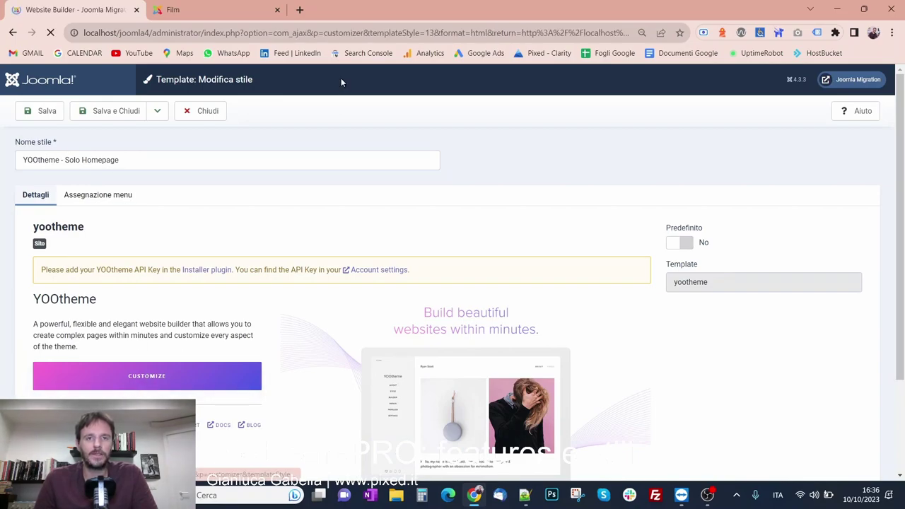
Point out templateStyle=13 in the address bar, then close the customizer and style editor
left_click(369, 33)
left_click_drag(381, 32, 368, 32)
left_click(425, 32)
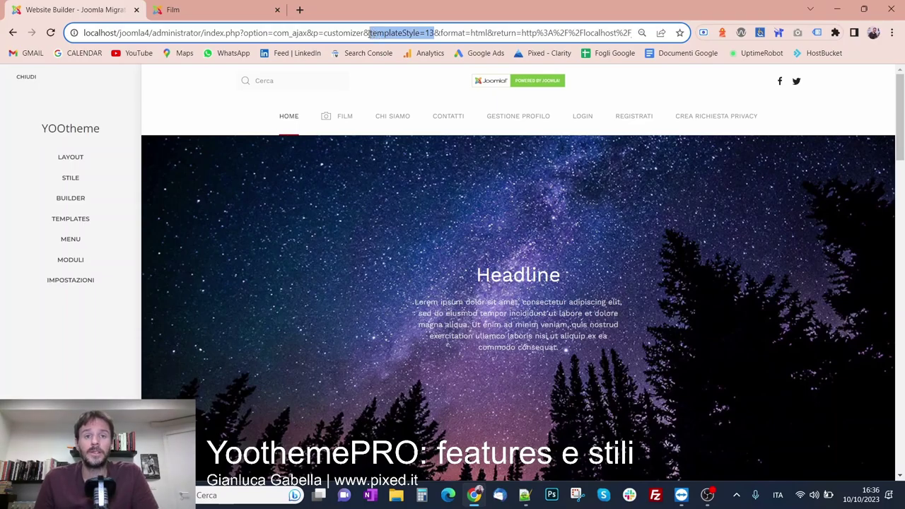
left_click(344, 130)
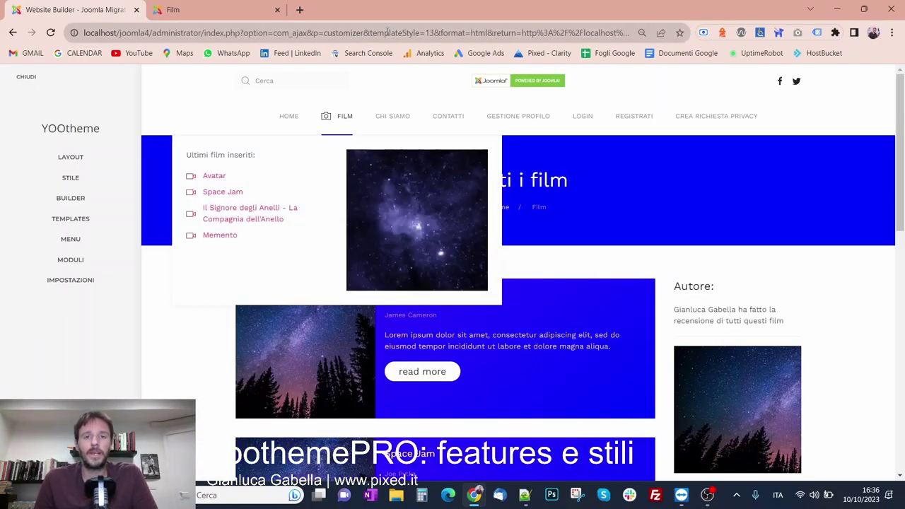
left_click_drag(368, 33, 426, 26)
left_click(280, 233)
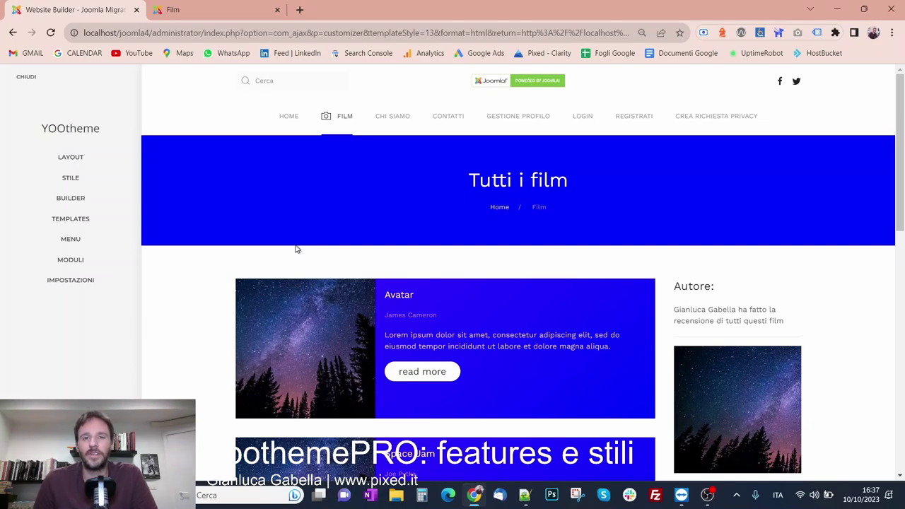
left_click(35, 80)
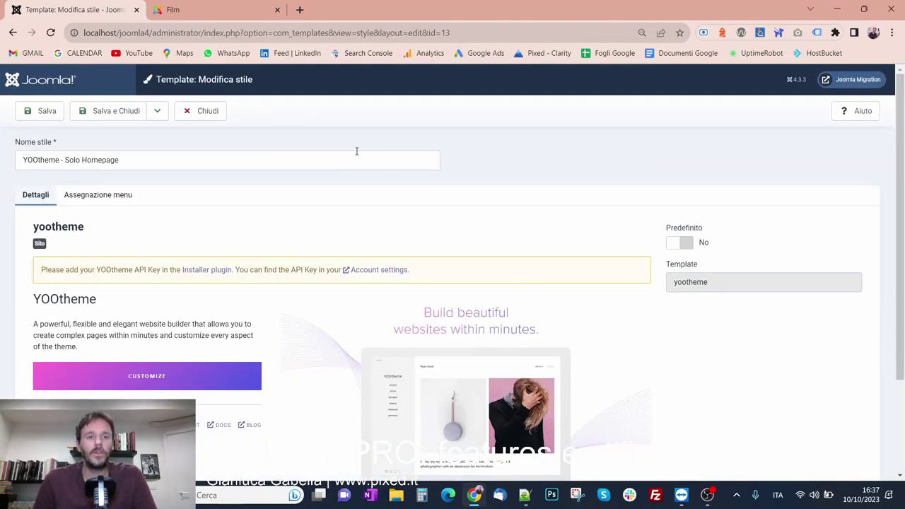
left_click(178, 114)
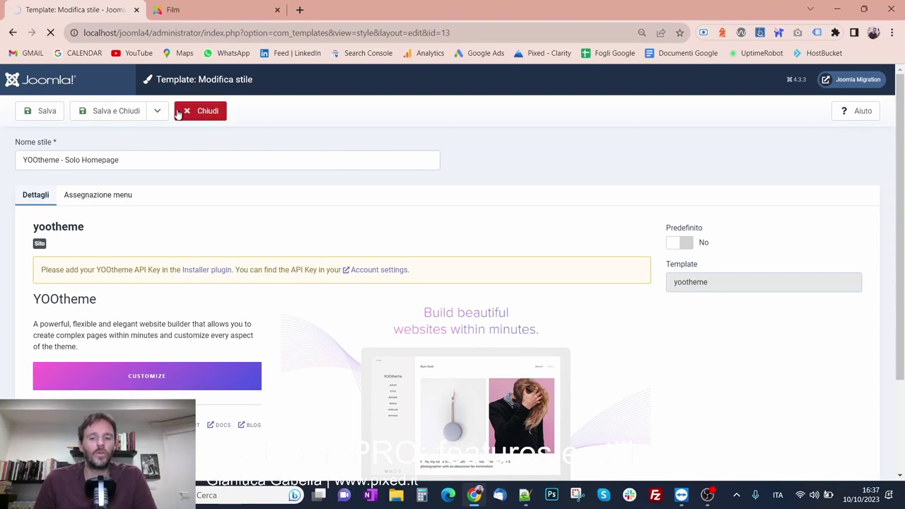